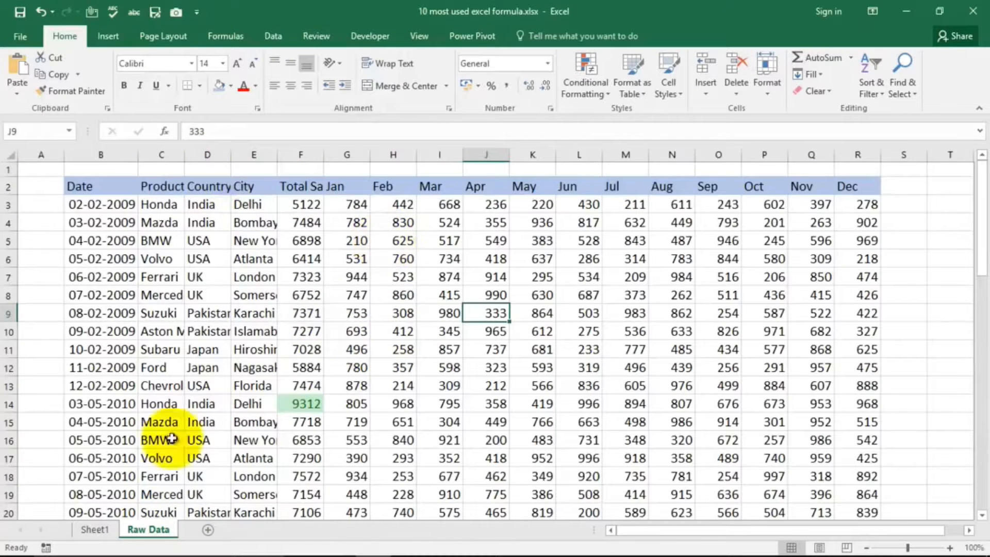
Step: Check the formula list on Sheet1, then clear the Jul to Dec columns (M to R) on the Raw Data sheet
click(95, 529)
click(246, 242)
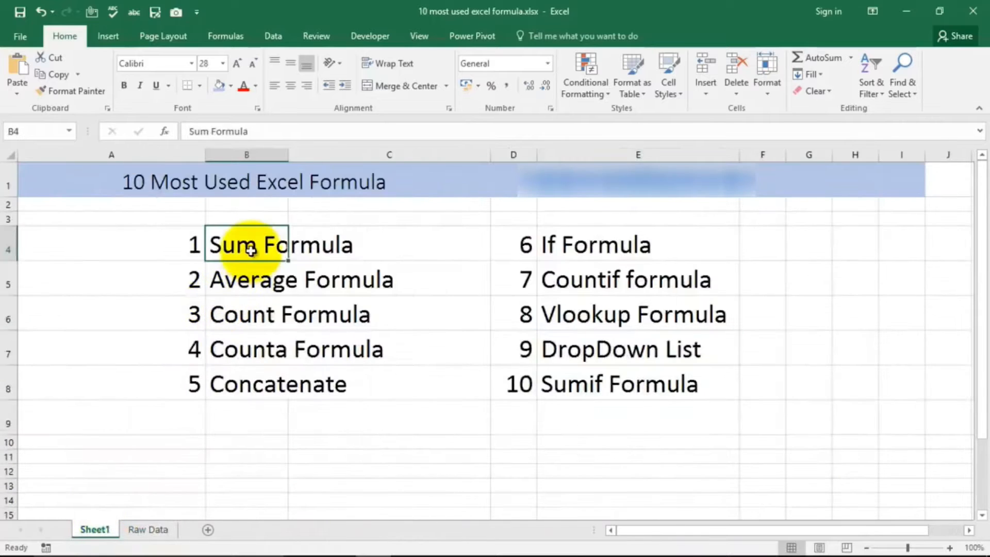
click(145, 525)
click(906, 199)
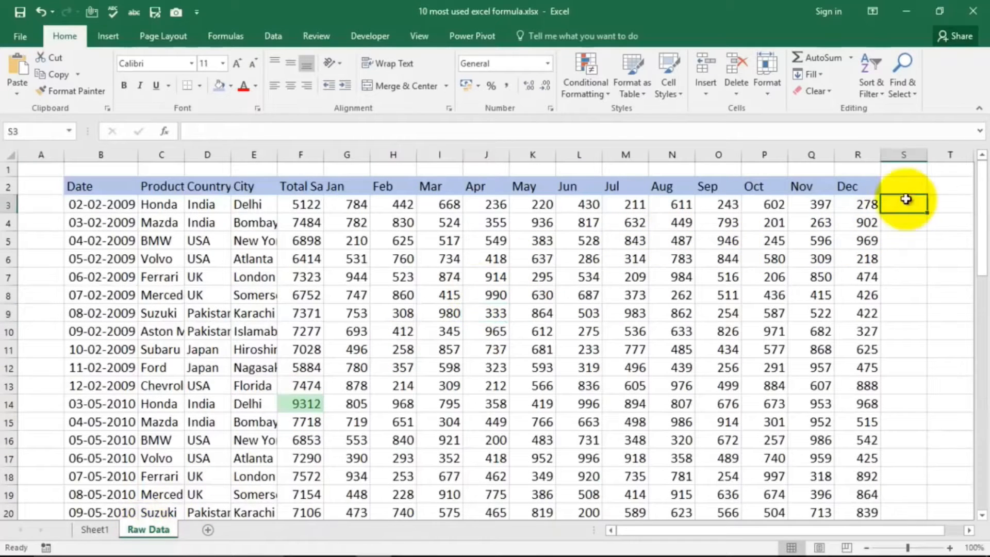
drag(643, 530, 759, 539)
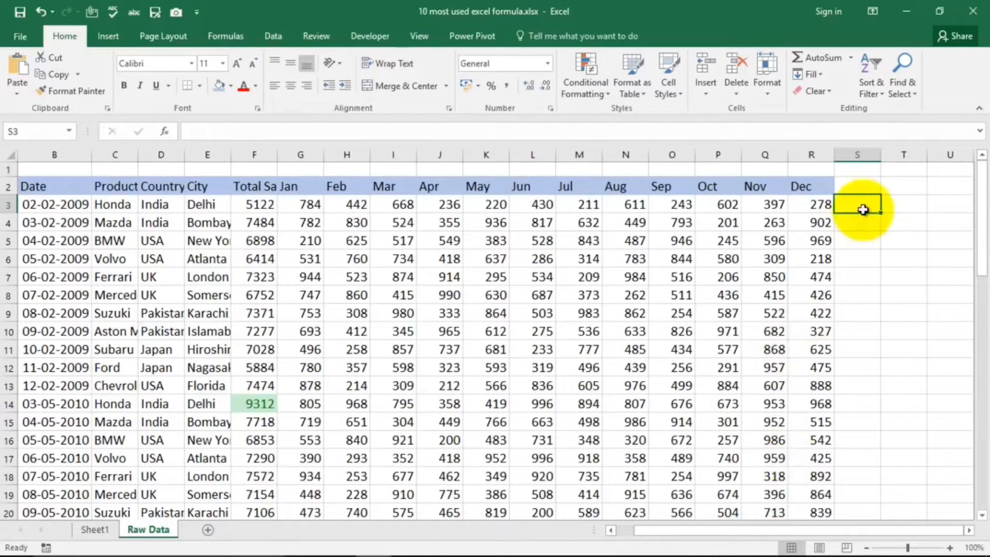
drag(576, 154, 815, 150)
key(Delete)
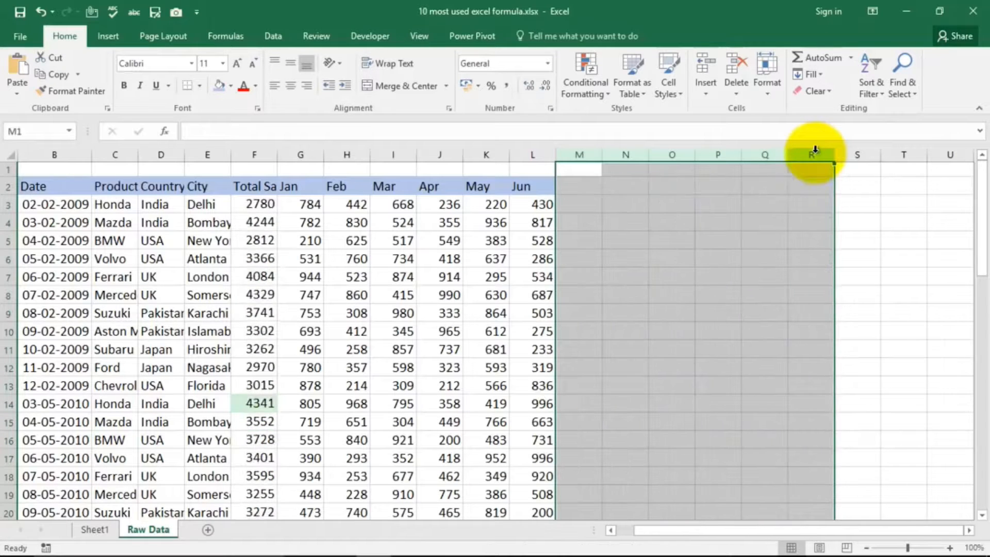
click(667, 257)
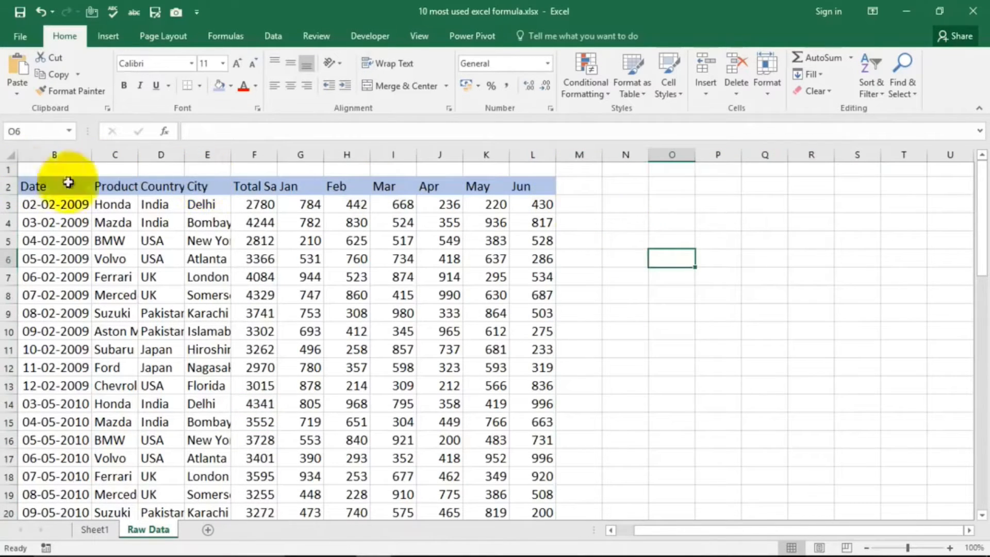
Step: Increase the font size of cell M3 to 18
click(565, 205)
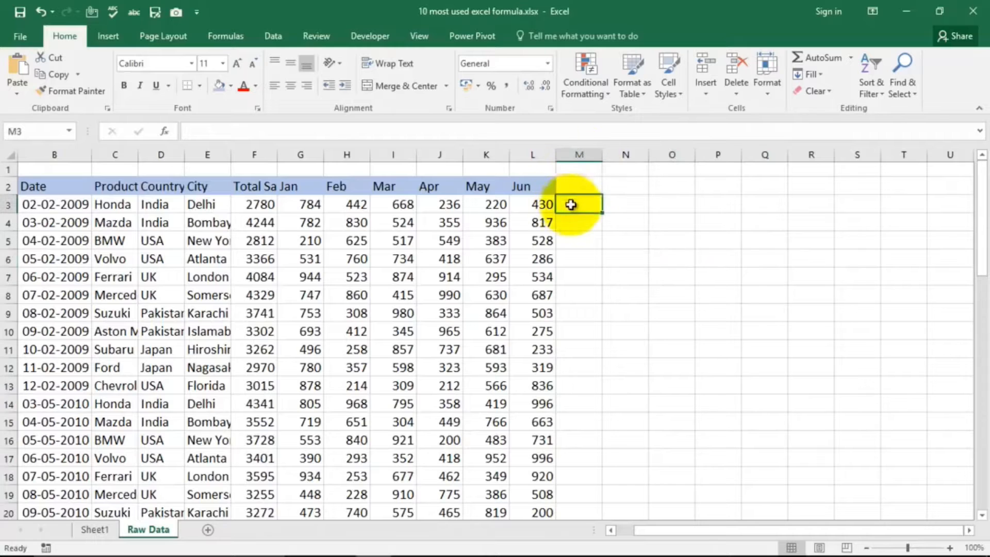
click(239, 63)
click(238, 63)
click(238, 63)
click(238, 63)
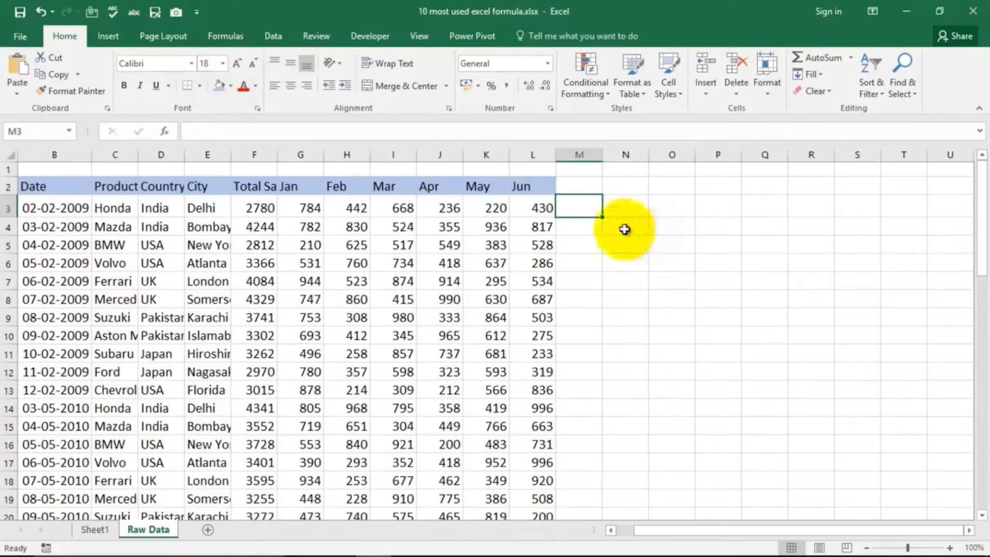
Step: Add the Jan, Feb and Mar values of row 3 in cell M3 with the formula =SUM(G3,H3,I3)
text(=s)
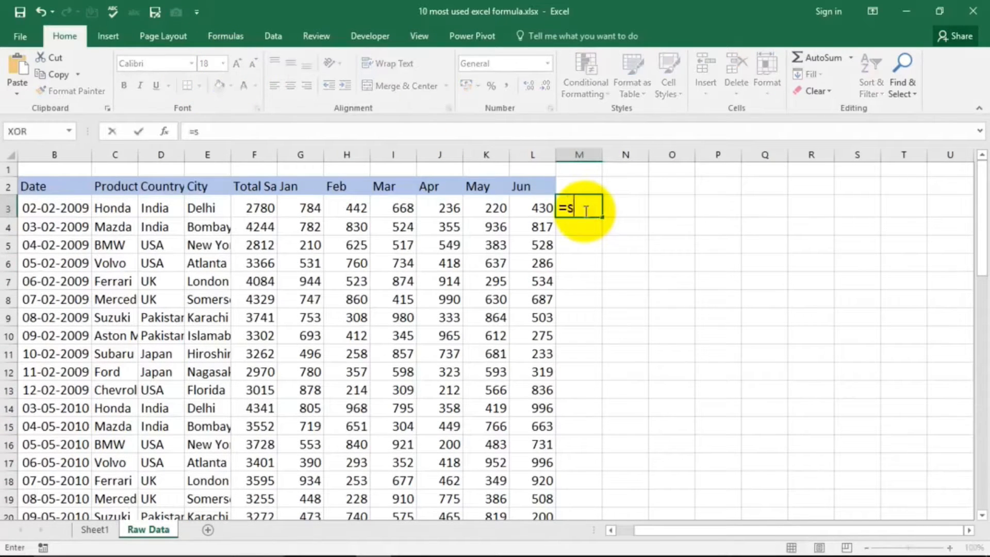
text(um)
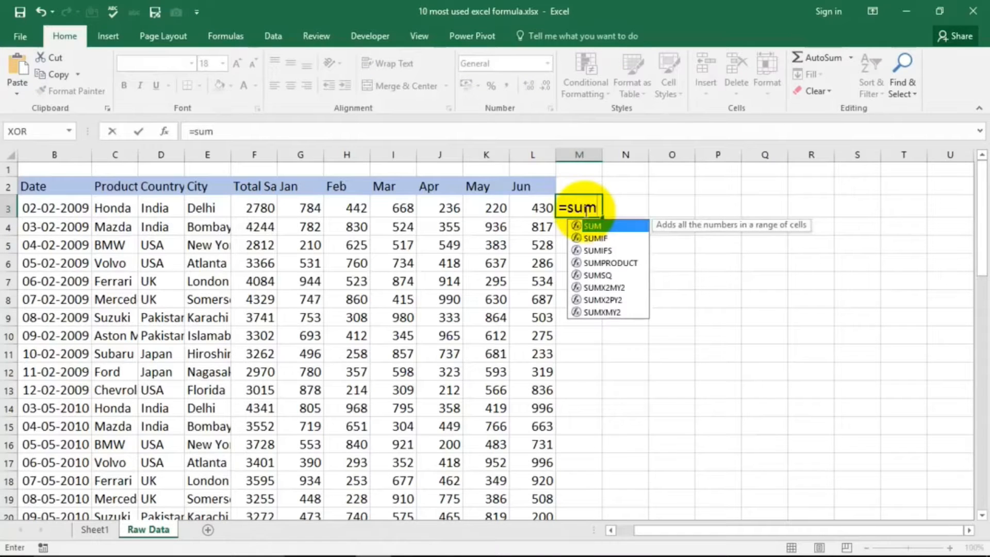
text(()
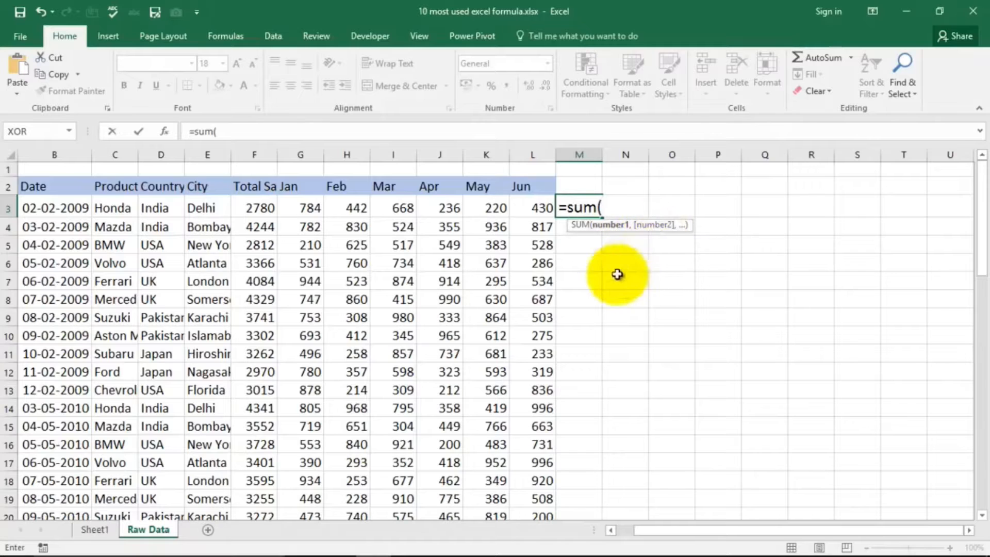
click(309, 208)
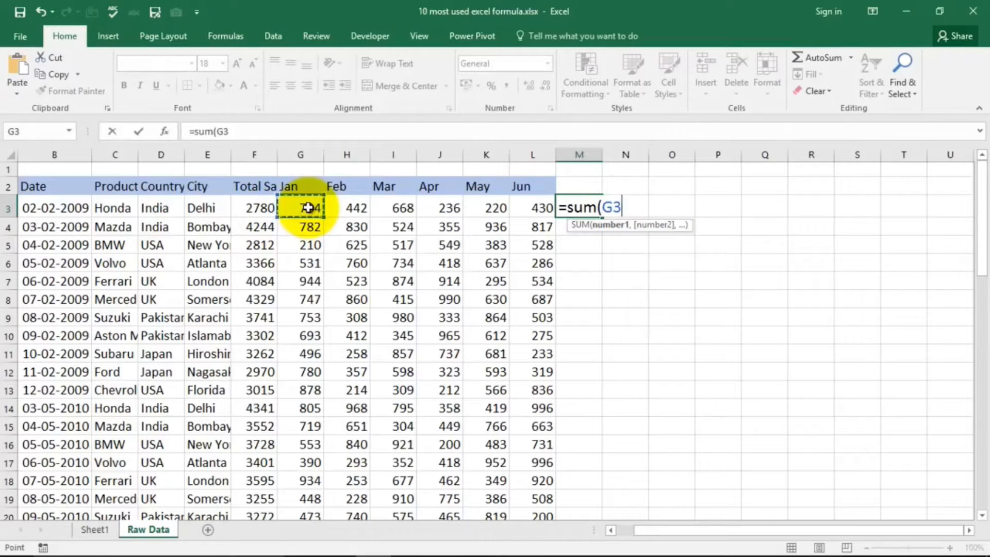
text(,)
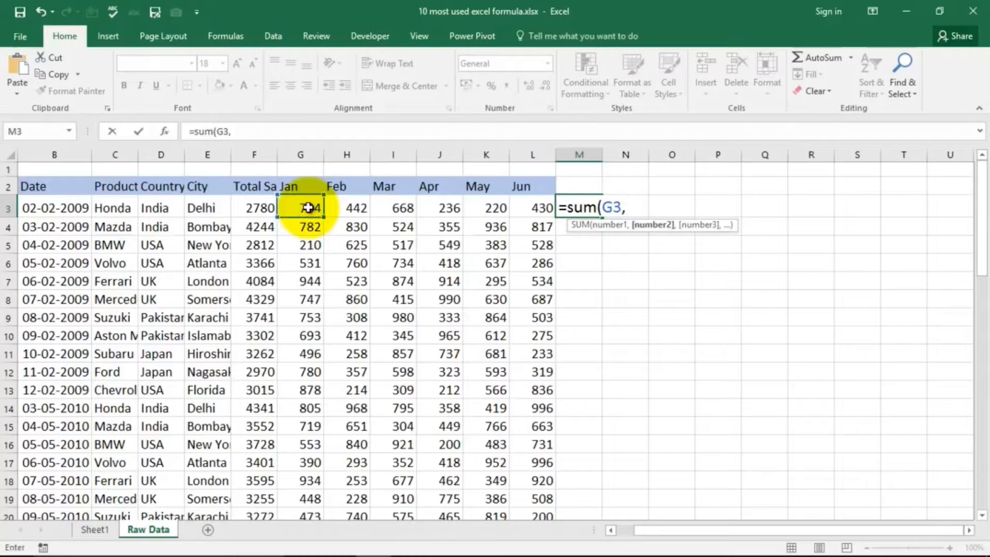
click(361, 208)
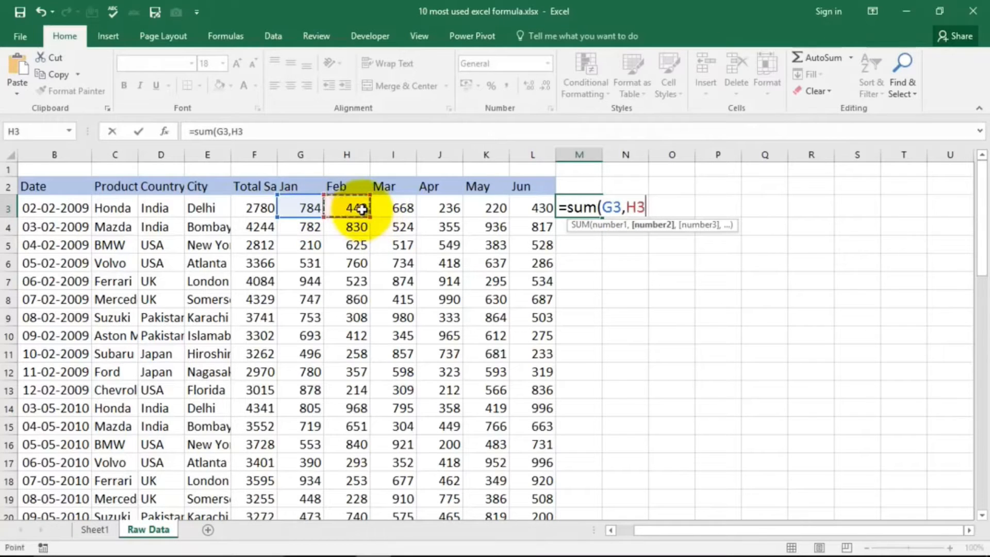
text(,)
click(394, 208)
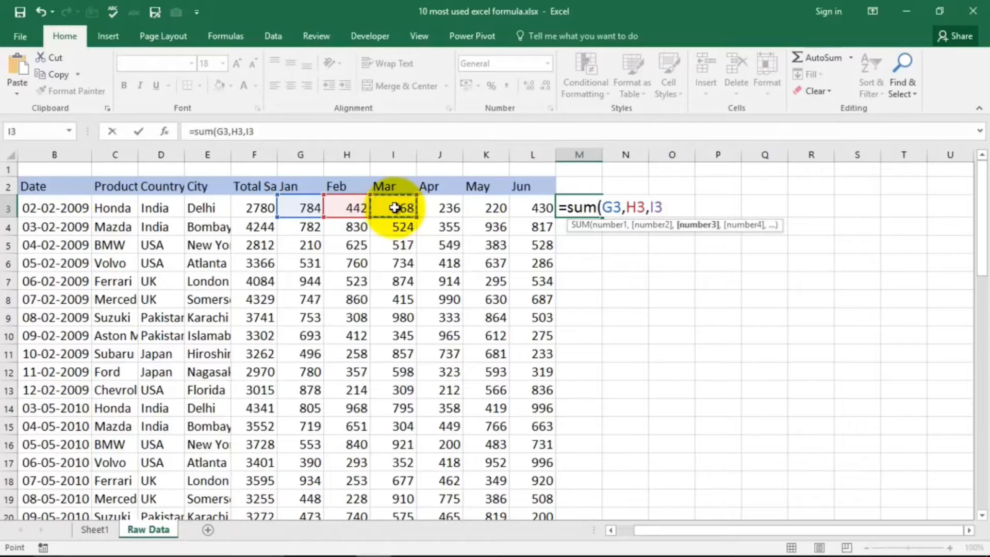
text())
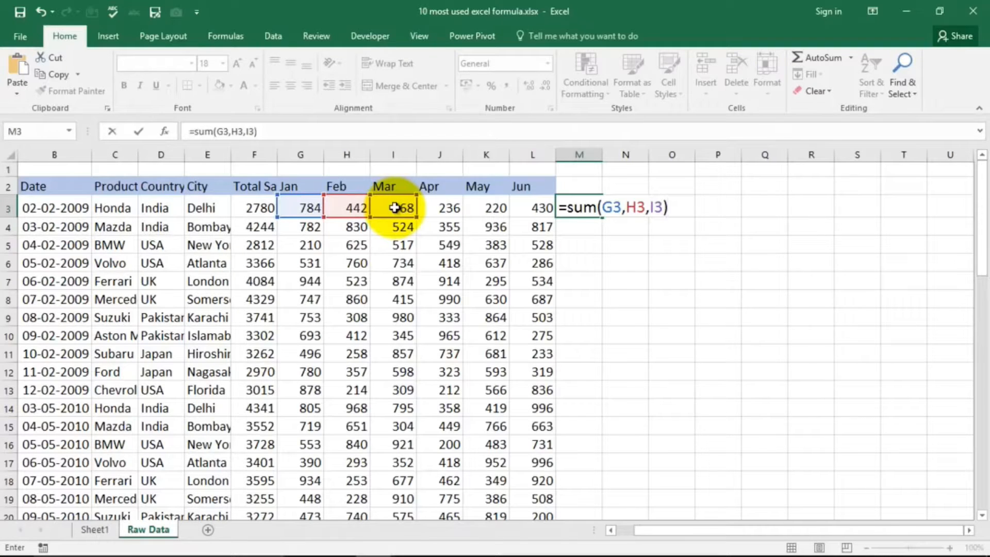
key(Return)
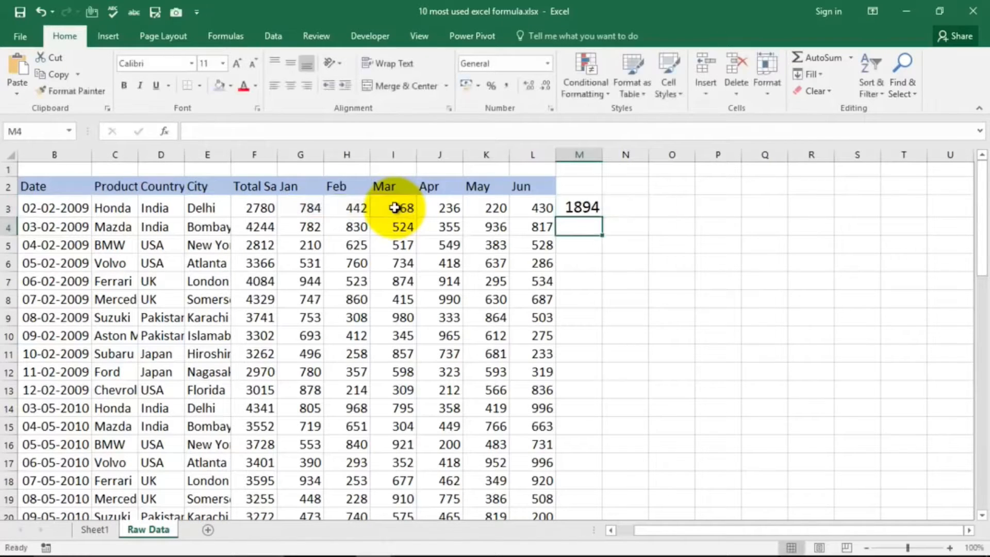
Step: Replace the formula in cell M3 with =SUM(G3:L3) to total the Jan to Jun range of row 3
click(591, 205)
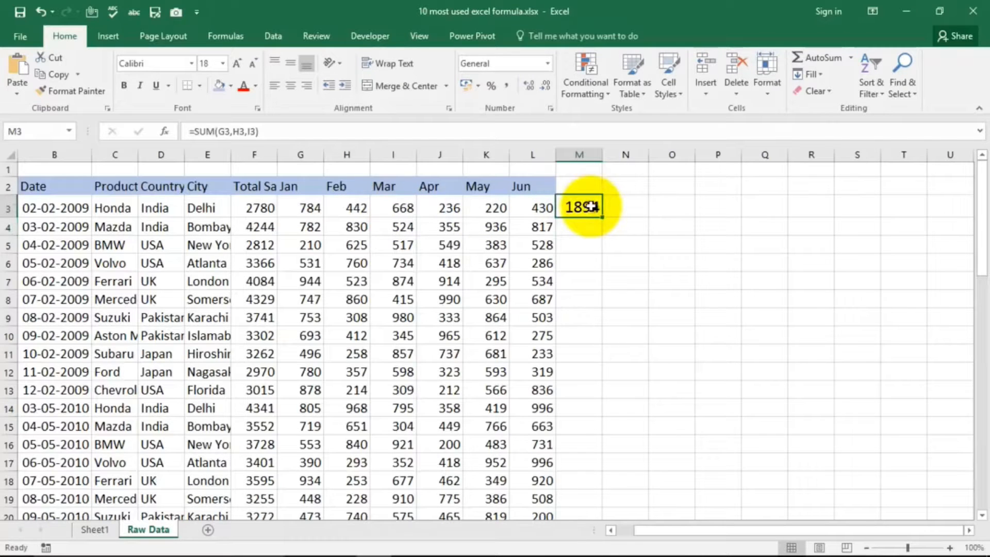
key(Delete)
text(=)
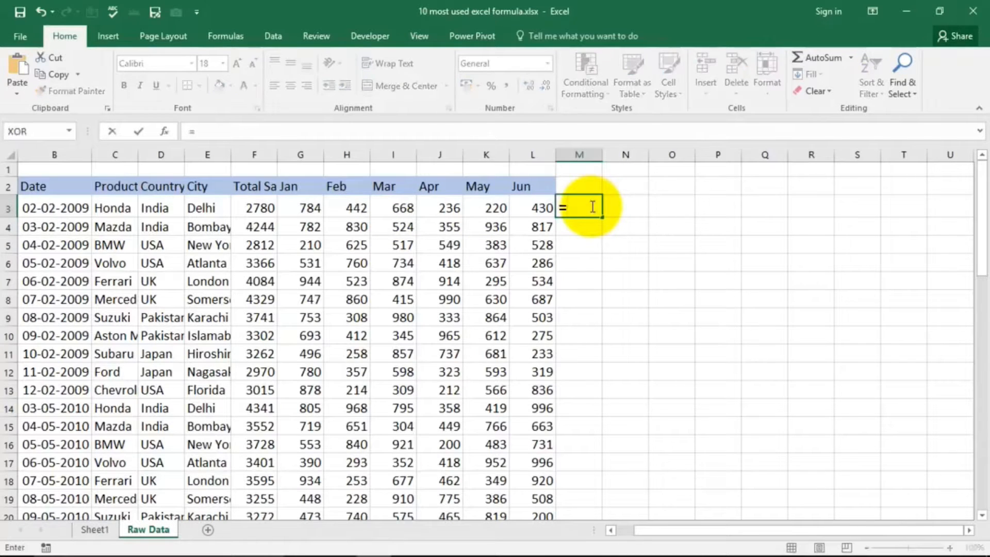
text(sum()
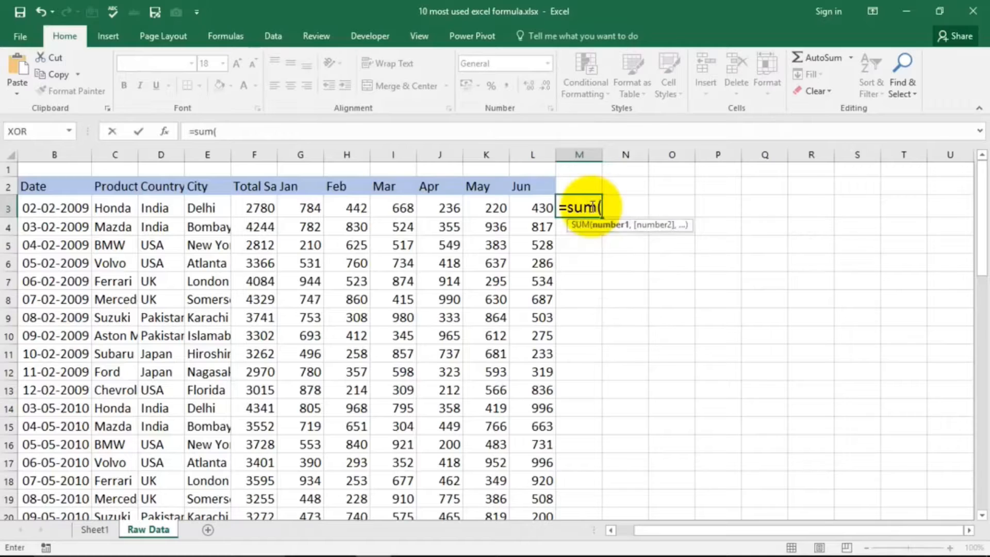
drag(315, 205, 541, 208)
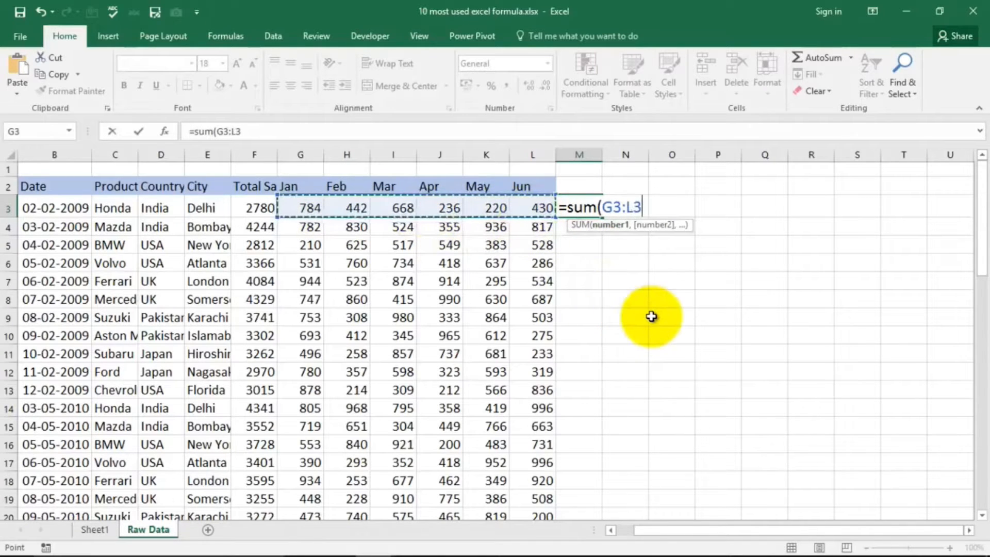
text())
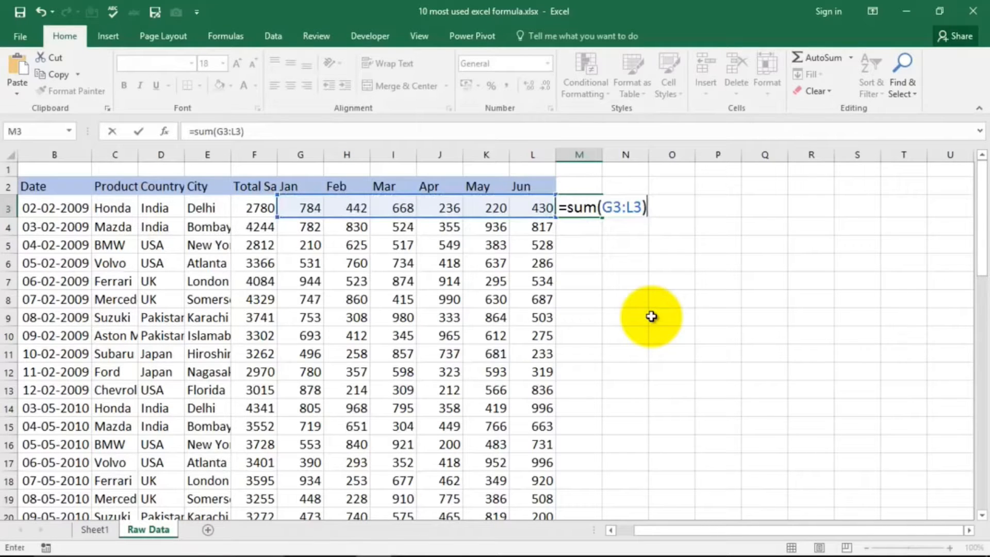
key(Return)
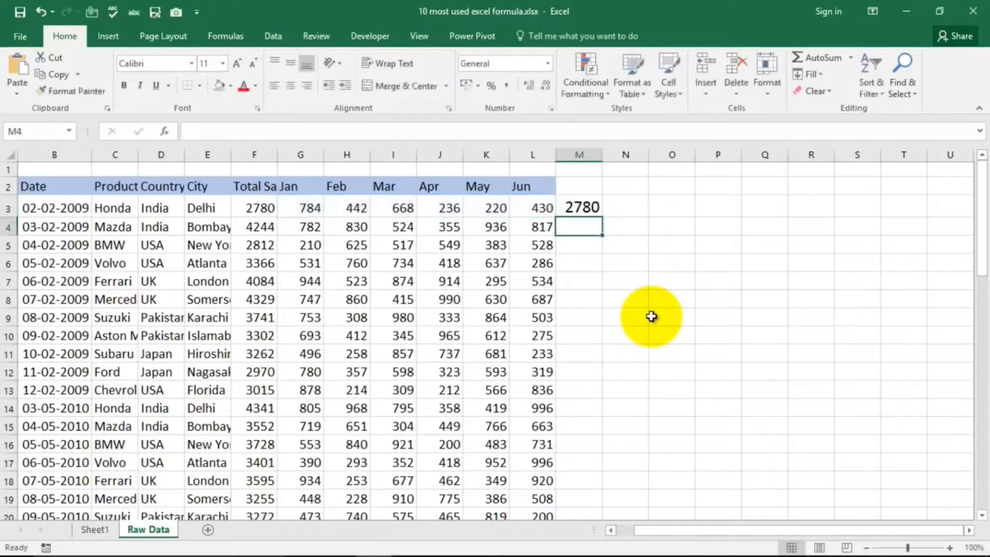
Step: Overwrite cell M3 with the formula =SUM(5+7+13) to add typed numbers directly
click(577, 207)
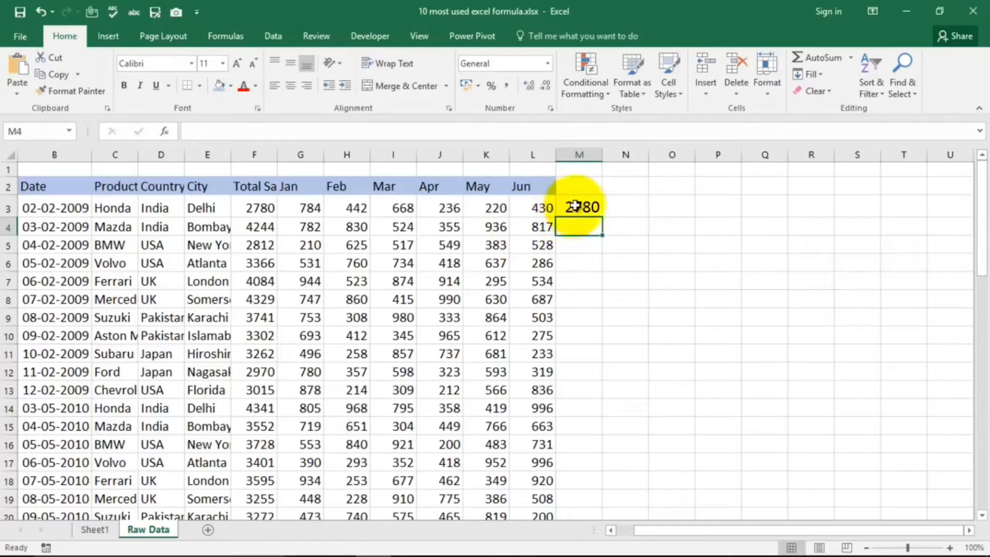
text(=su)
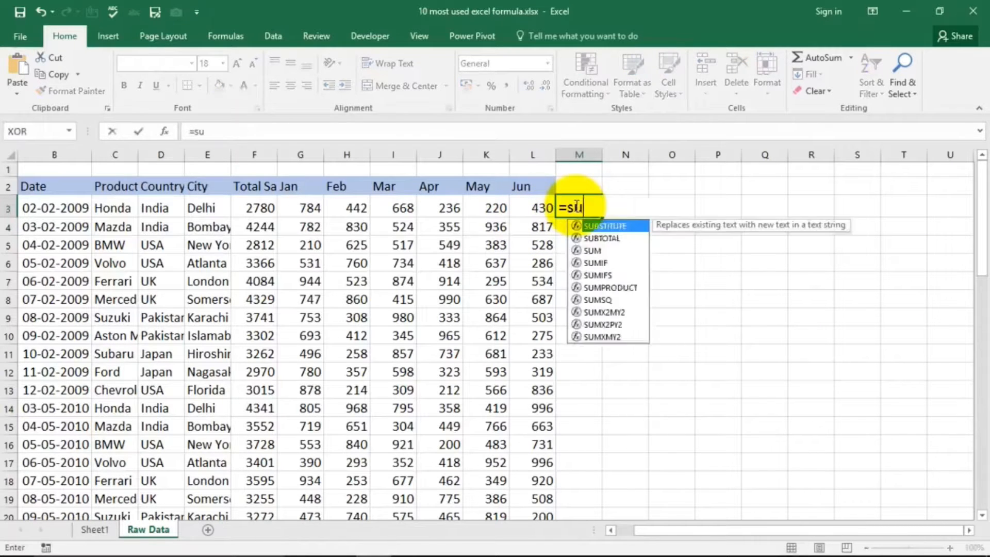
text(m(5+7+13)
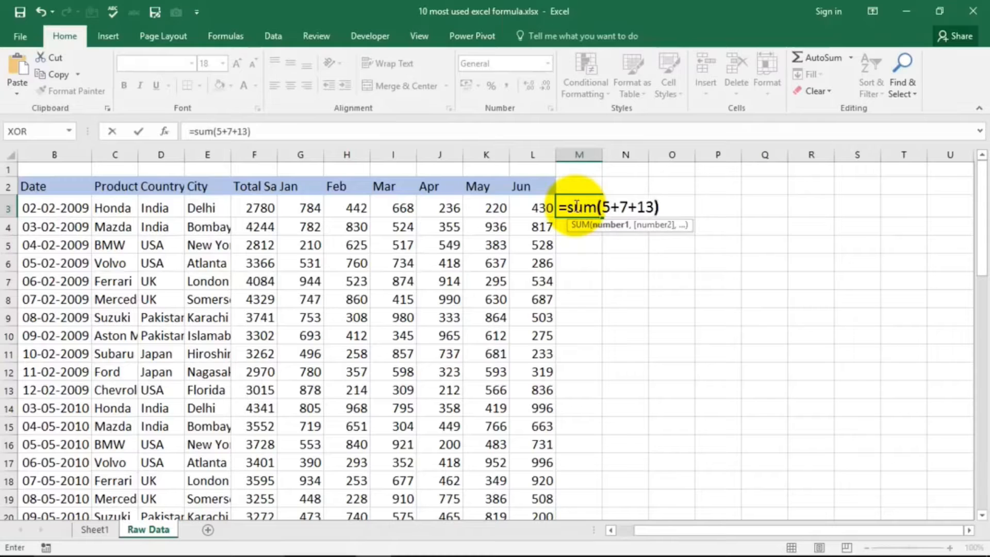
key(Return)
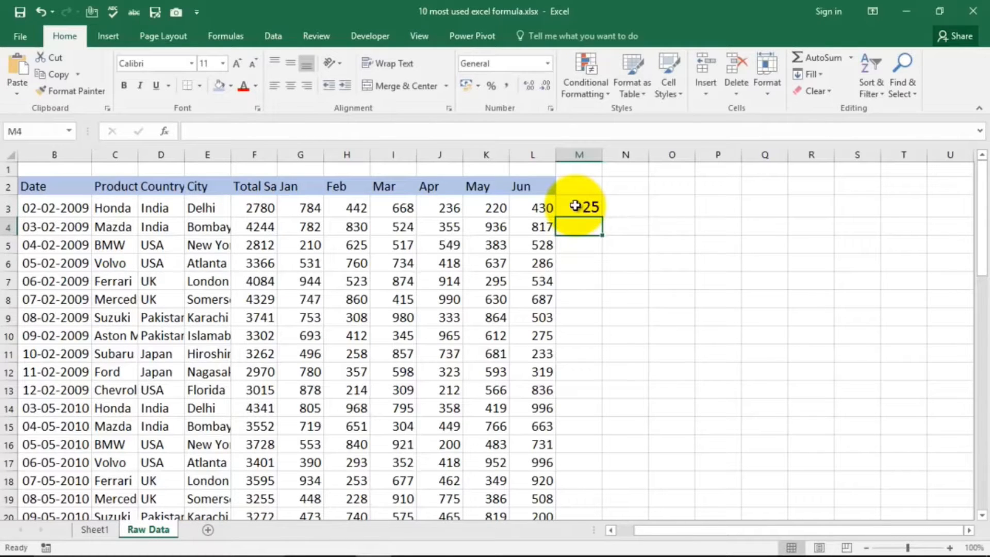
Step: Clear cell M3 and use AutoSum there to enter =SUM(F3:L3)
click(575, 205)
key(Delete)
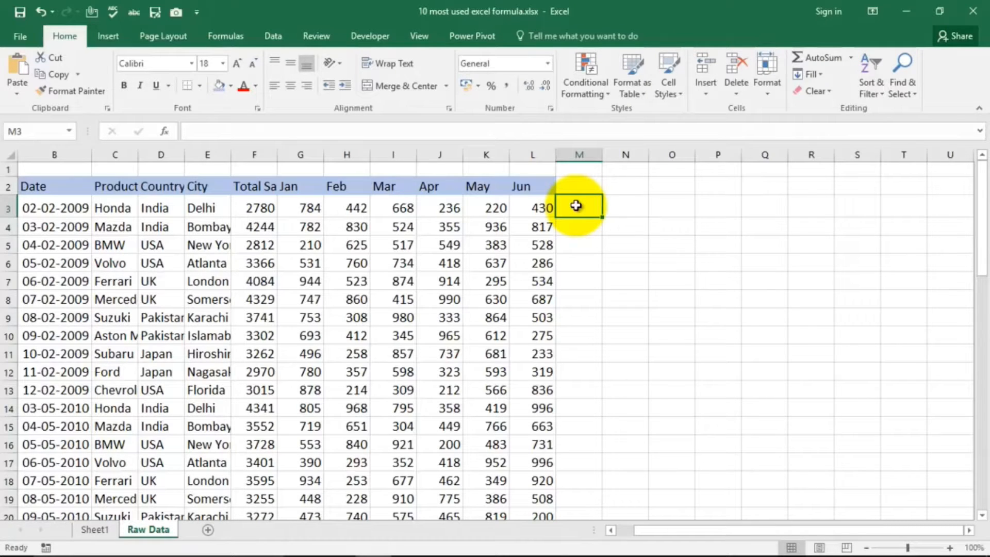
key(alt+equal)
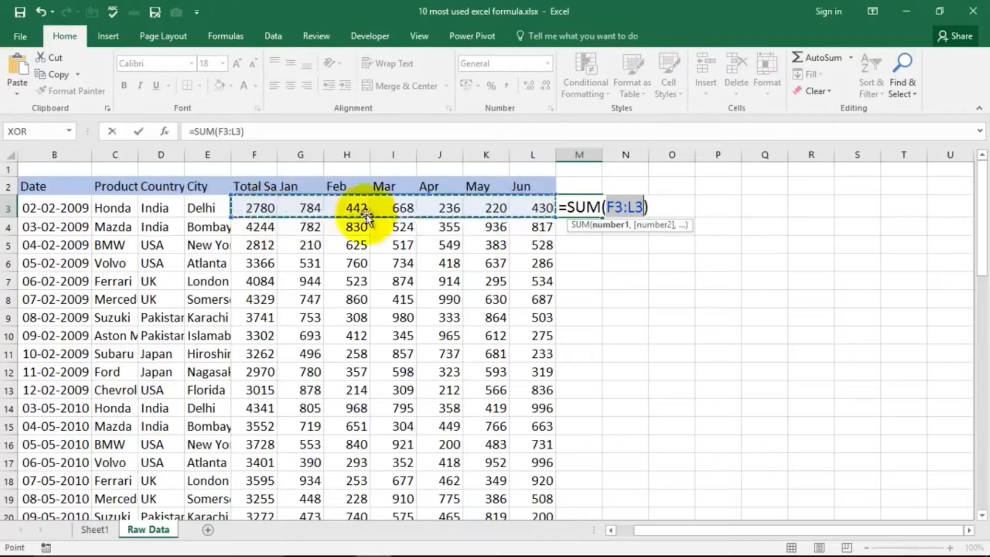
key(Return)
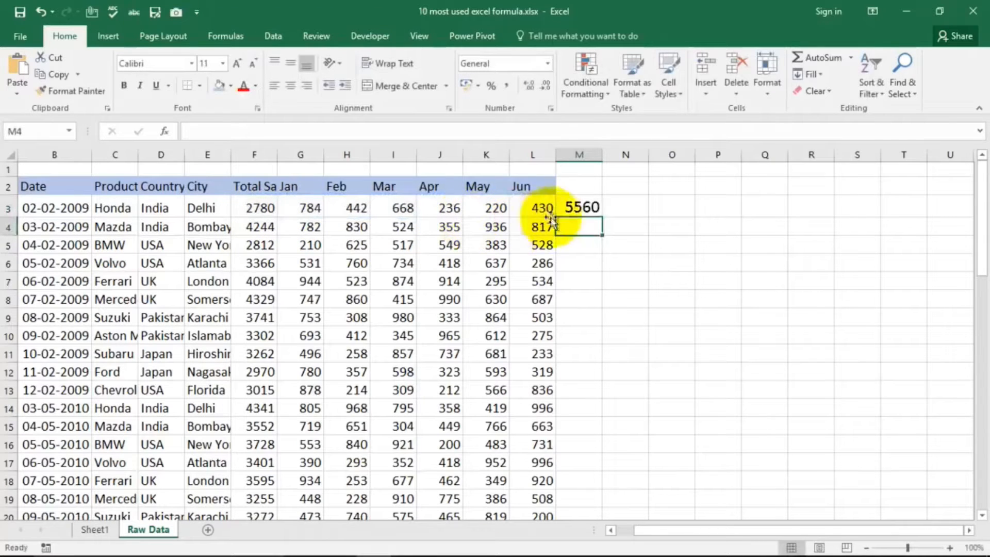
click(581, 206)
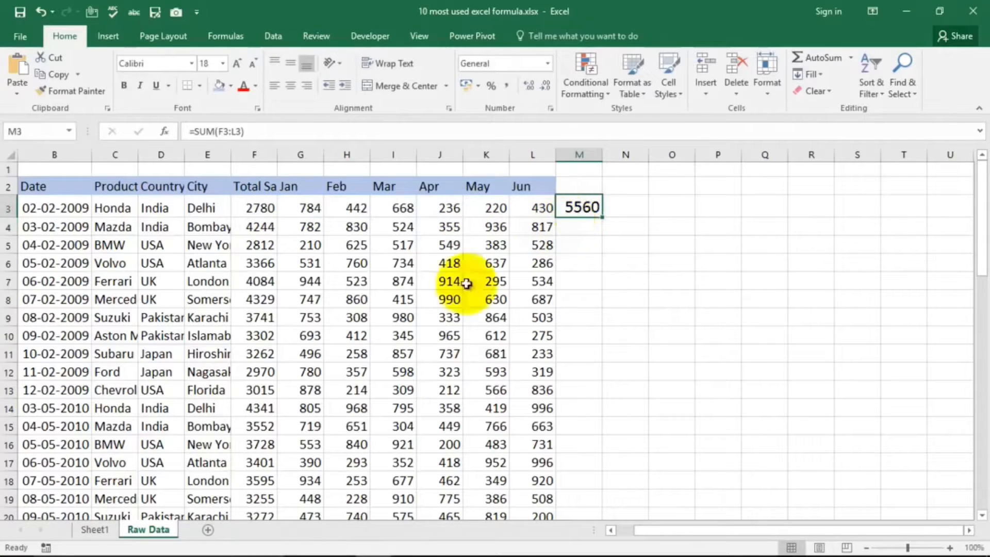
Step: Select the Average Formula entry on Sheet1 and return to the Raw Data sheet
click(95, 528)
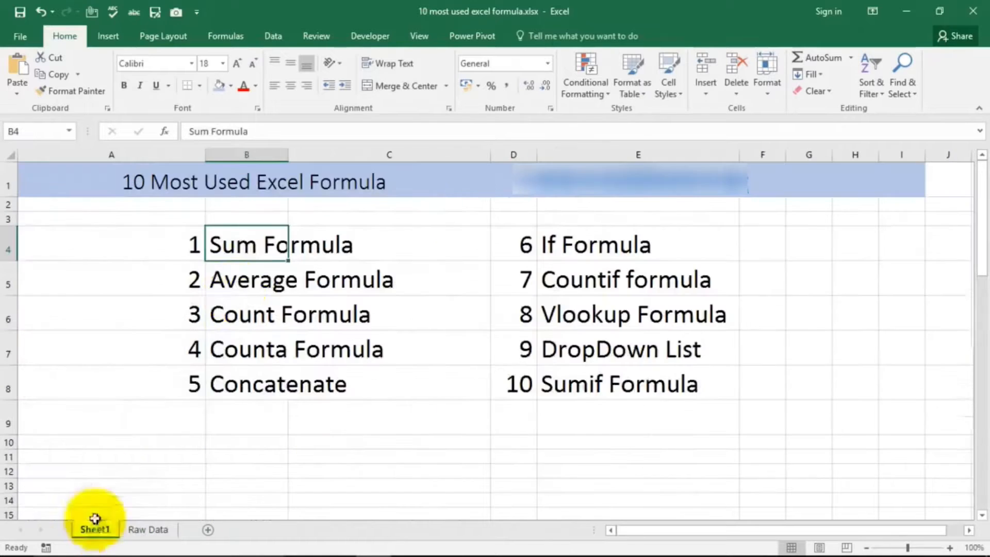
click(249, 279)
click(149, 529)
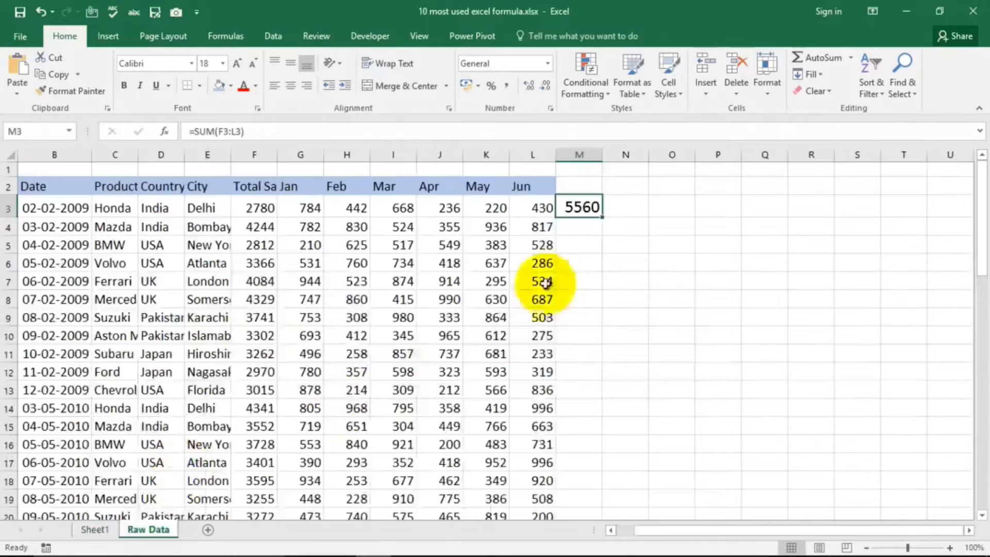
click(575, 232)
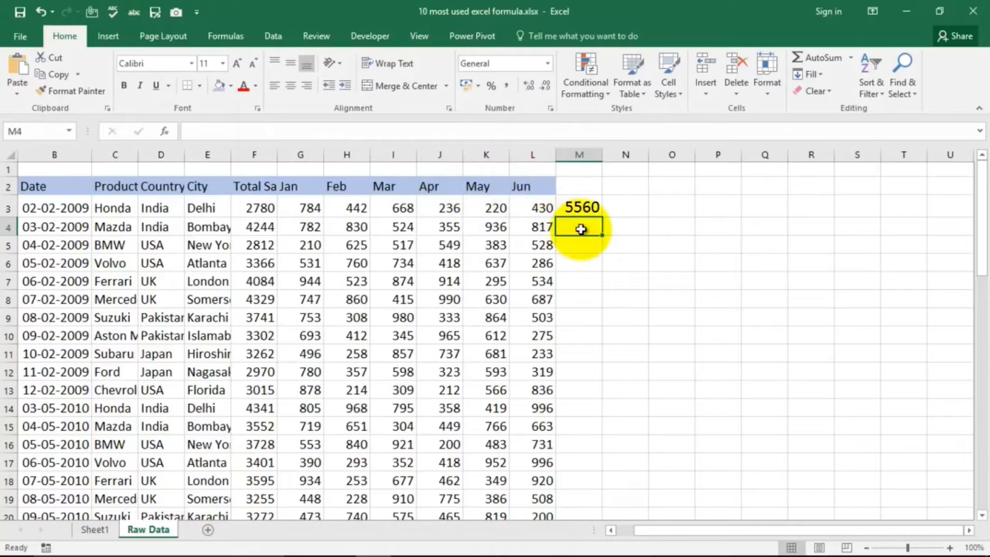
text(=)
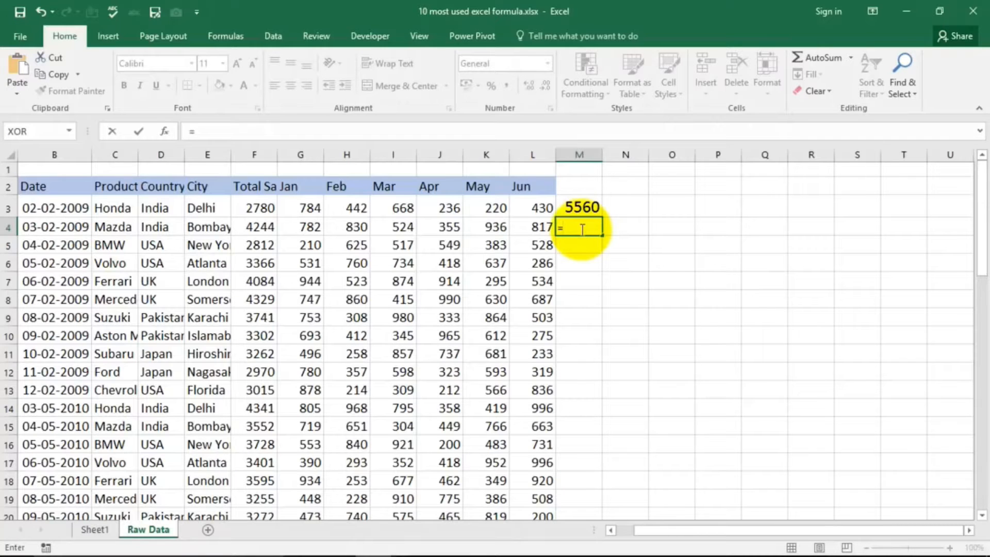
key(Escape)
click(582, 206)
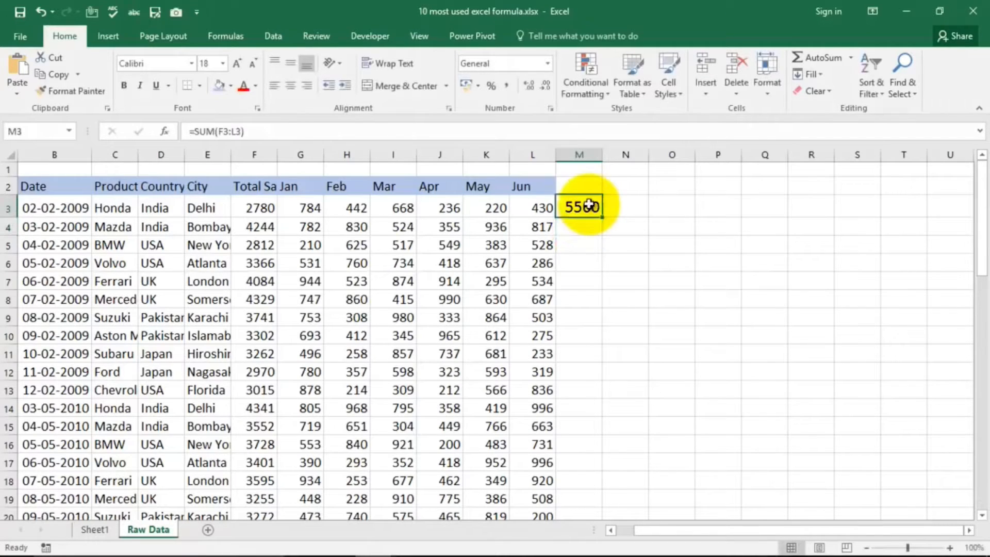
Step: Replace the formula in cell M3 with =AVERAGE(G3,H3,I3,L3) to average the individually picked Jan, Feb, Mar and Jun cells
key(Delete)
text(=)
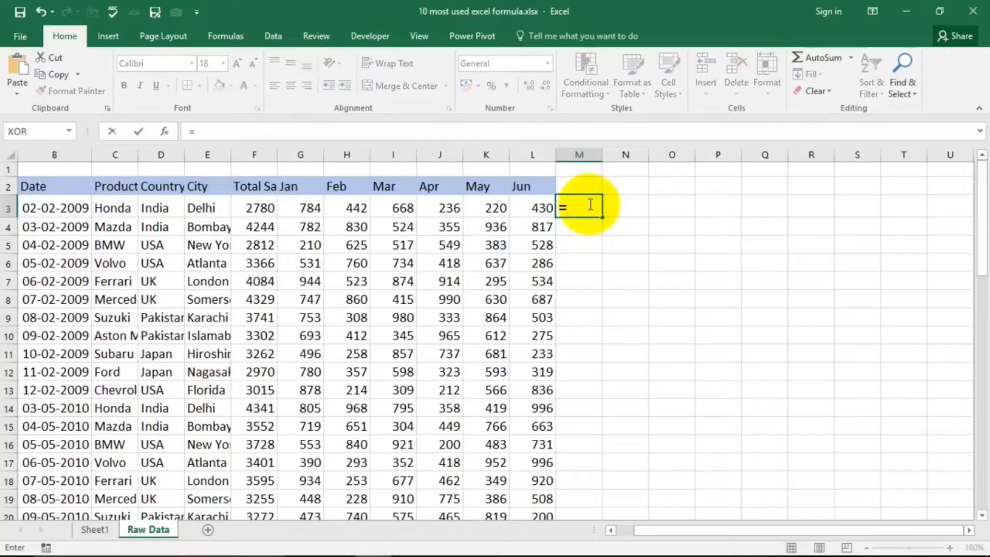
text(ave)
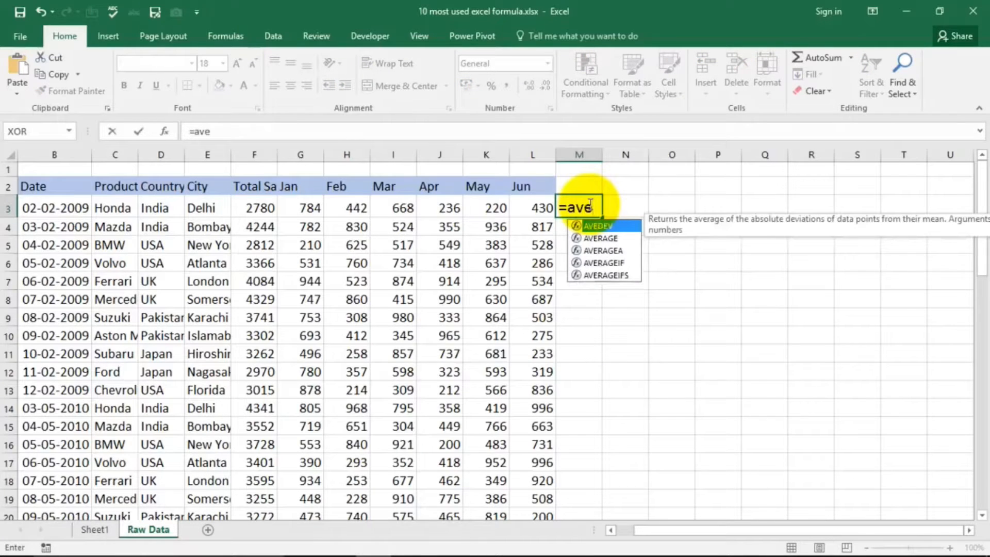
text(rag)
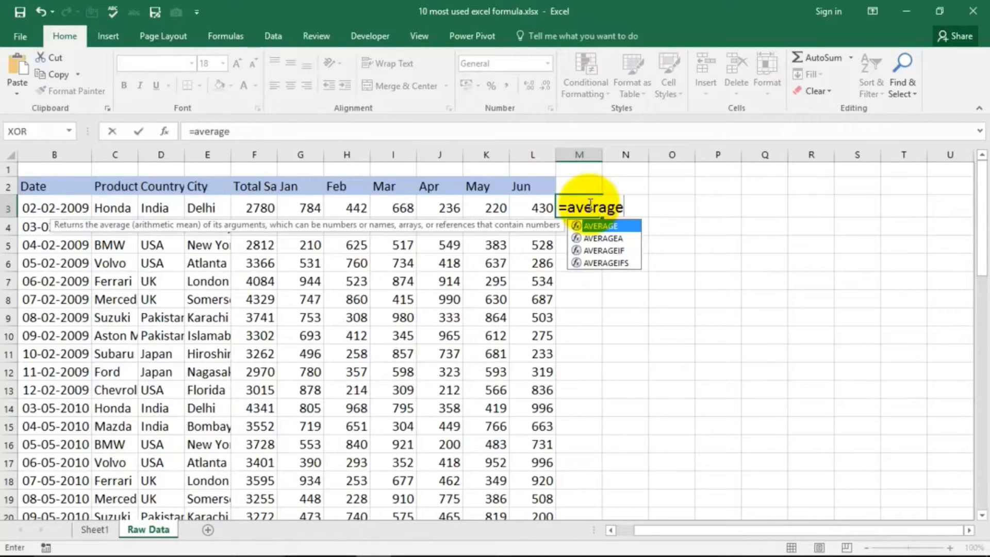
text(e)
key(Tab)
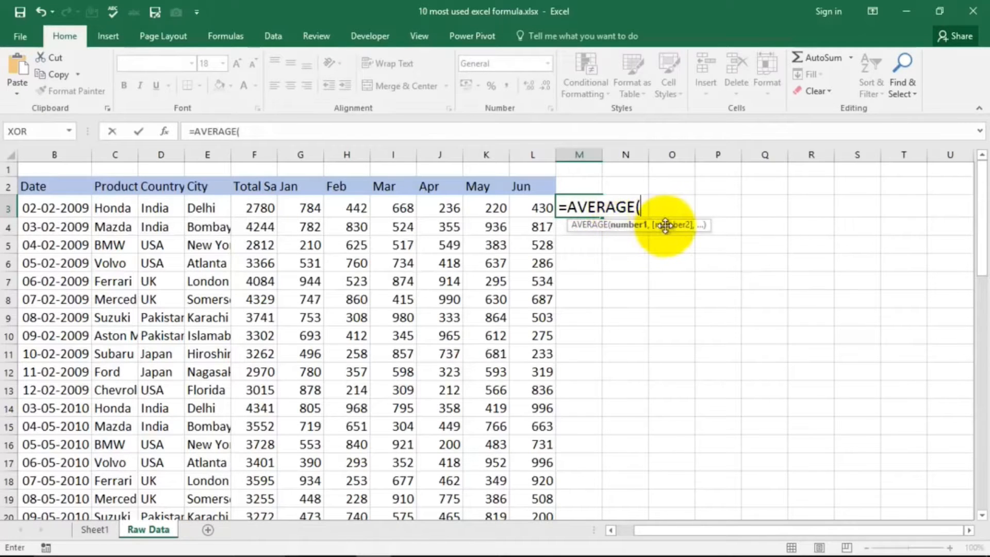
click(306, 207)
text(,)
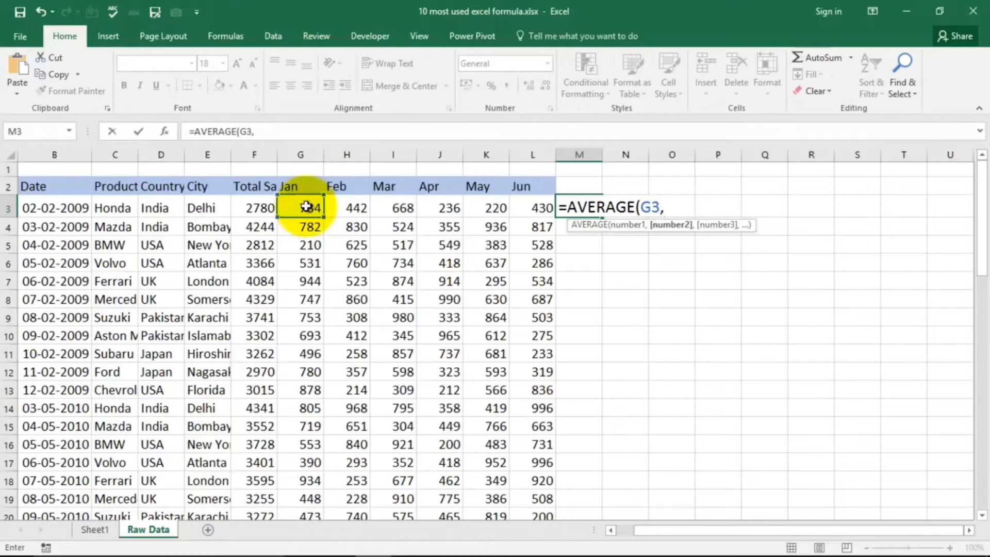
click(356, 211)
text(,)
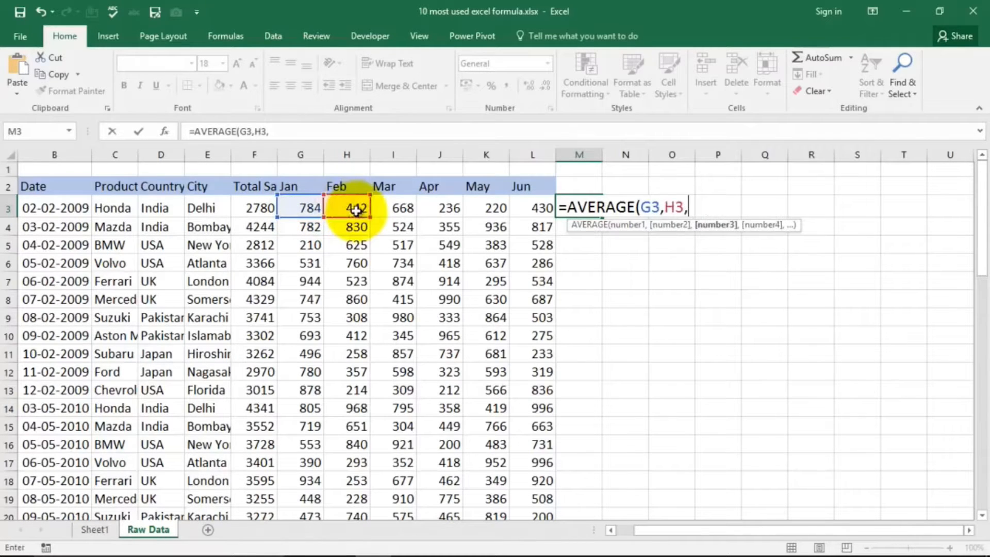
click(405, 208)
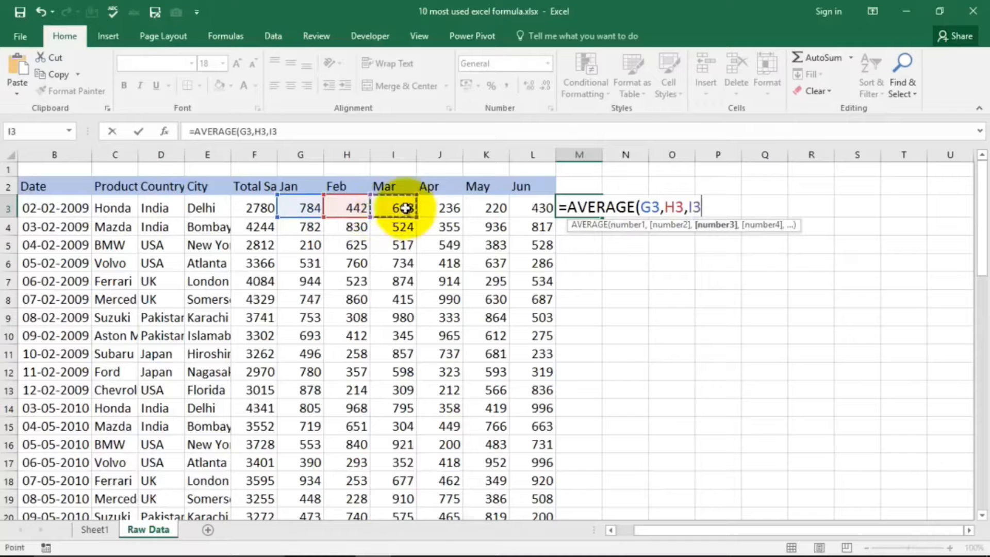
text(,)
click(539, 207)
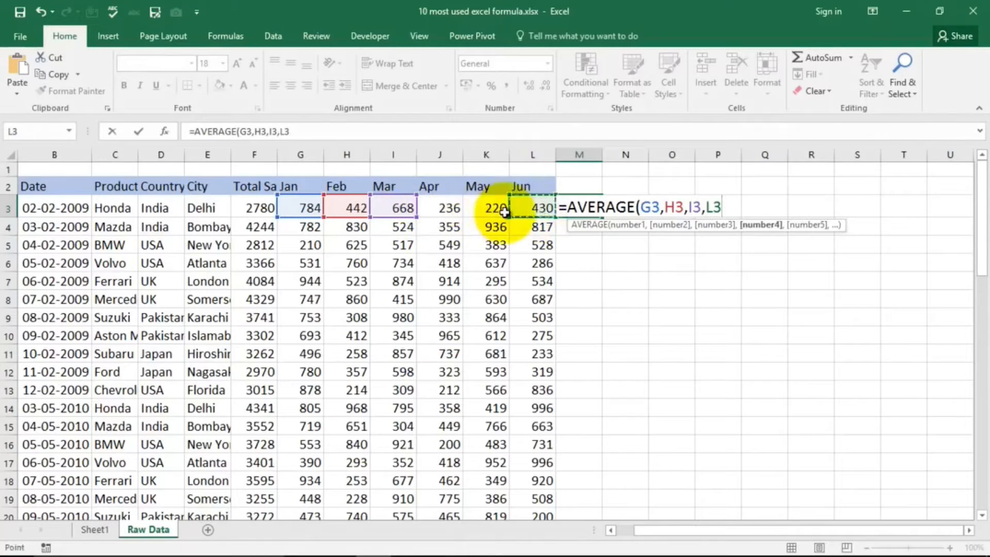
text())
key(Return)
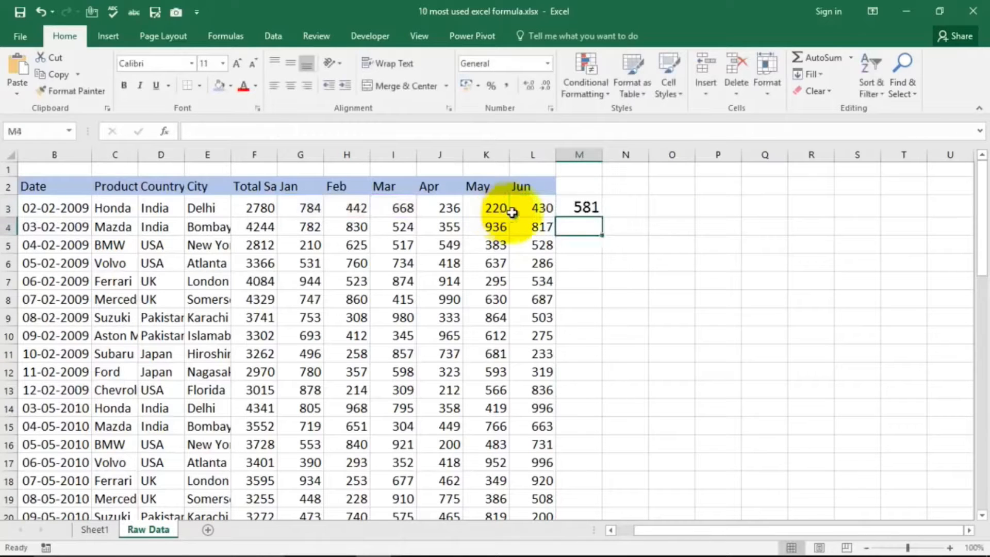
Step: Replace the formula in cell M3 with =AVERAGE(G3:L3) and check it against the selected Jan to Jun range of row 3
click(595, 208)
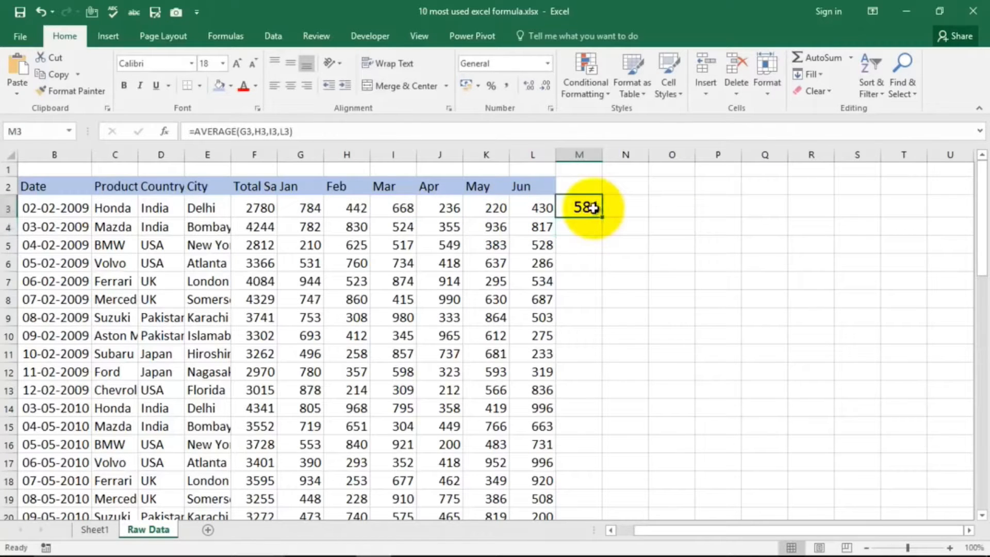
key(Delete)
text(=s)
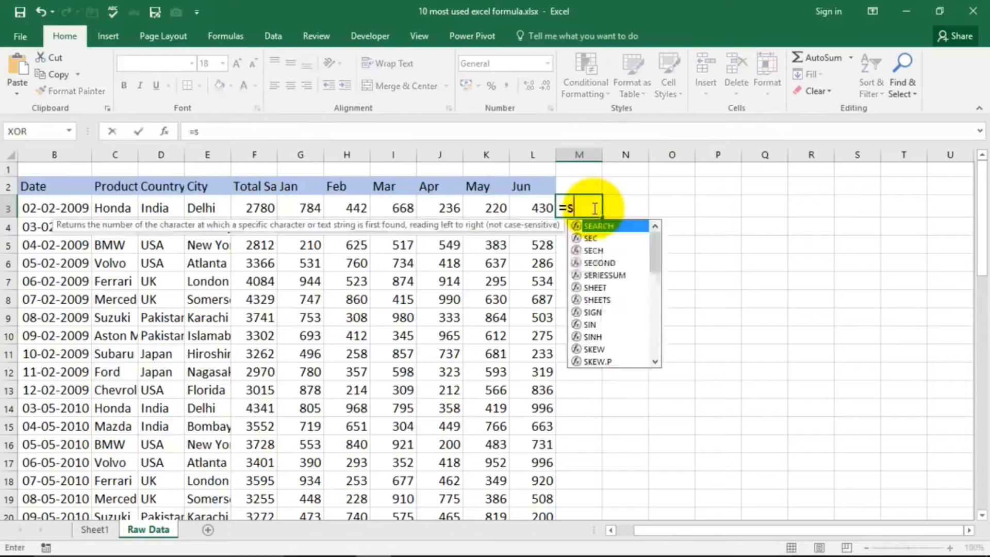
key(BackSpace)
text(ave)
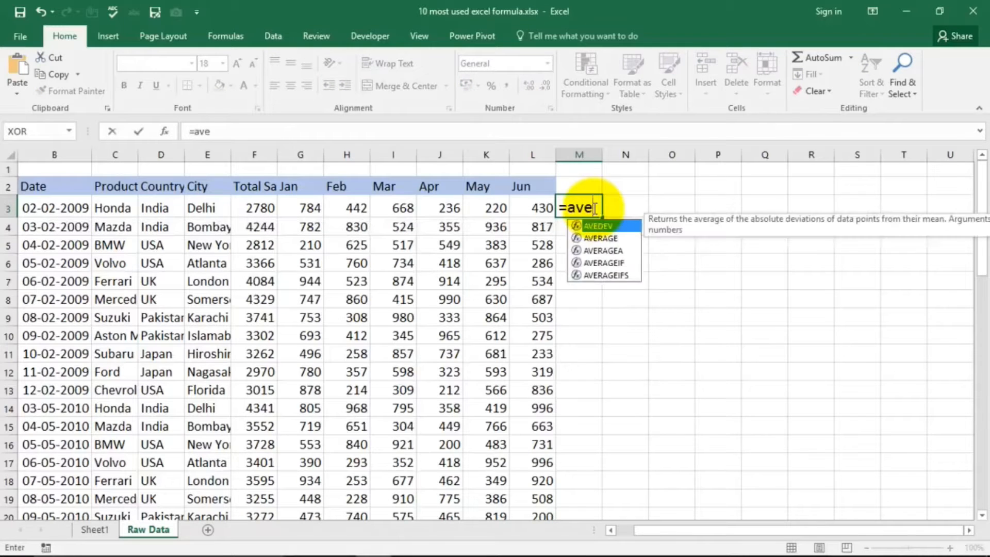
key(Down)
key(Tab)
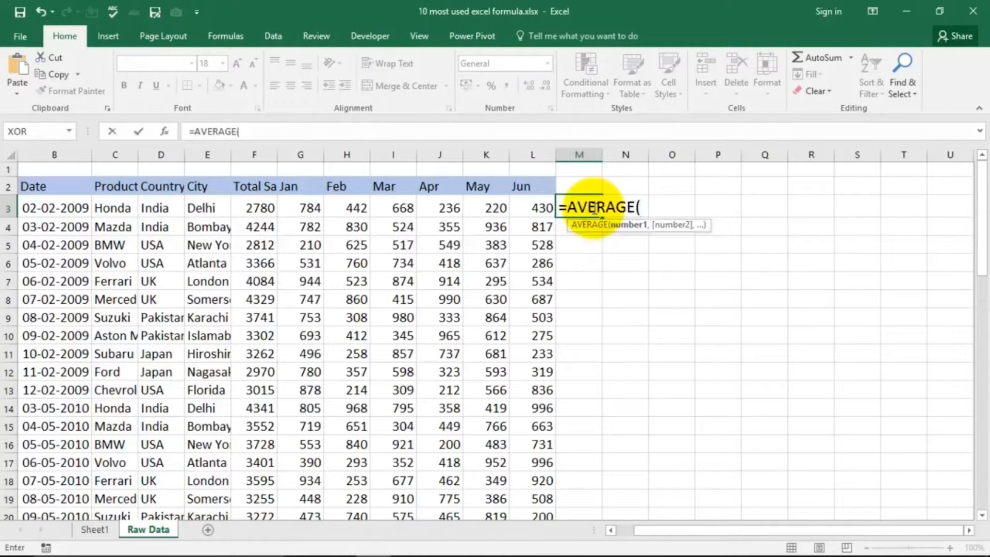
drag(304, 208, 536, 208)
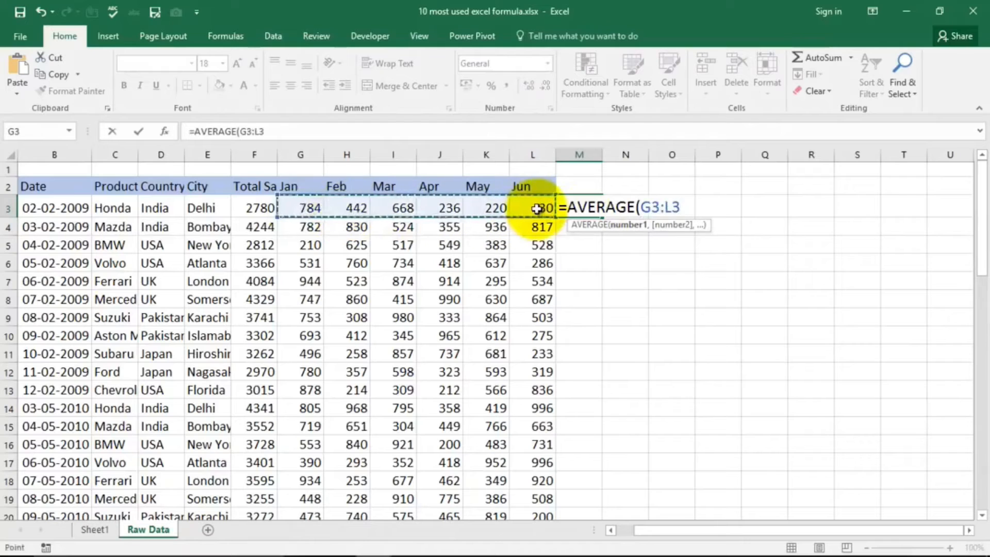
text())
key(Return)
click(586, 206)
click(309, 209)
drag(309, 208, 539, 209)
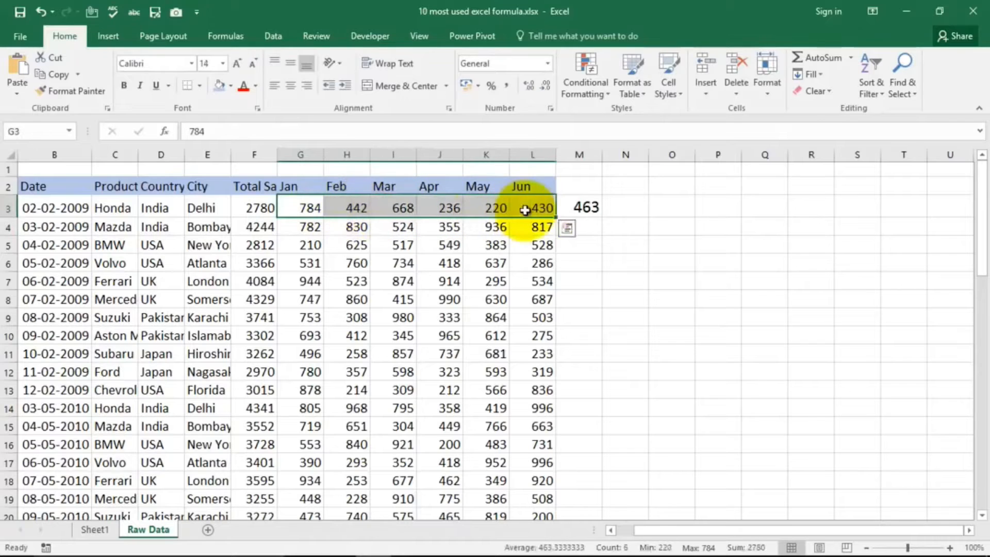
click(601, 243)
Step: Overwrite cell M3 with =AVERAGE(784,442,668) to average typed numbers, and compare it with the selected range G3:I3
click(593, 206)
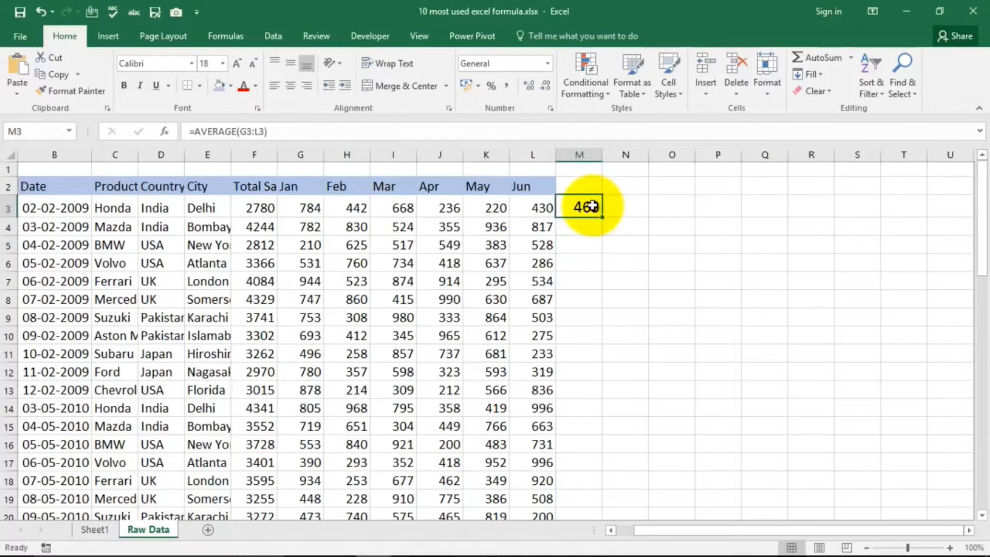
key(Delete)
text(=)
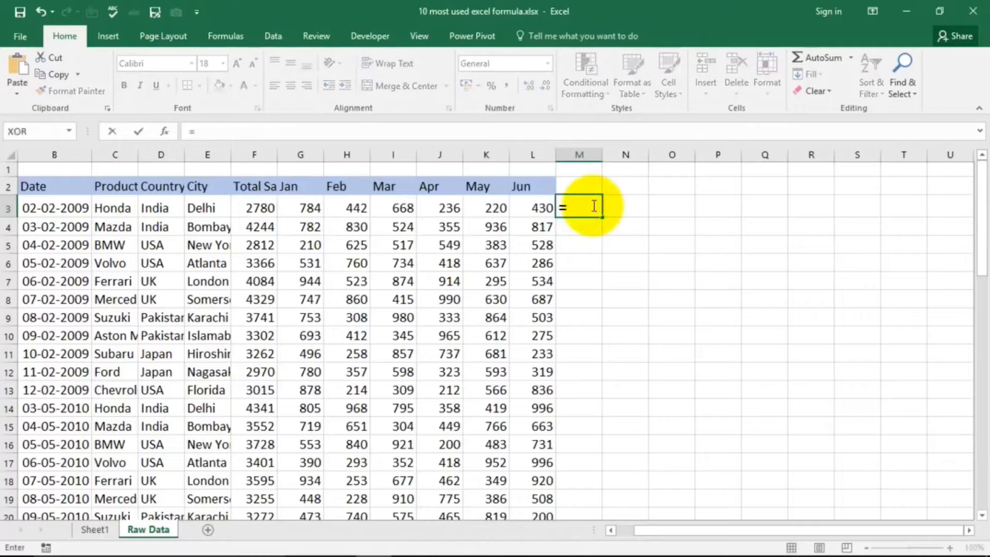
text(ave)
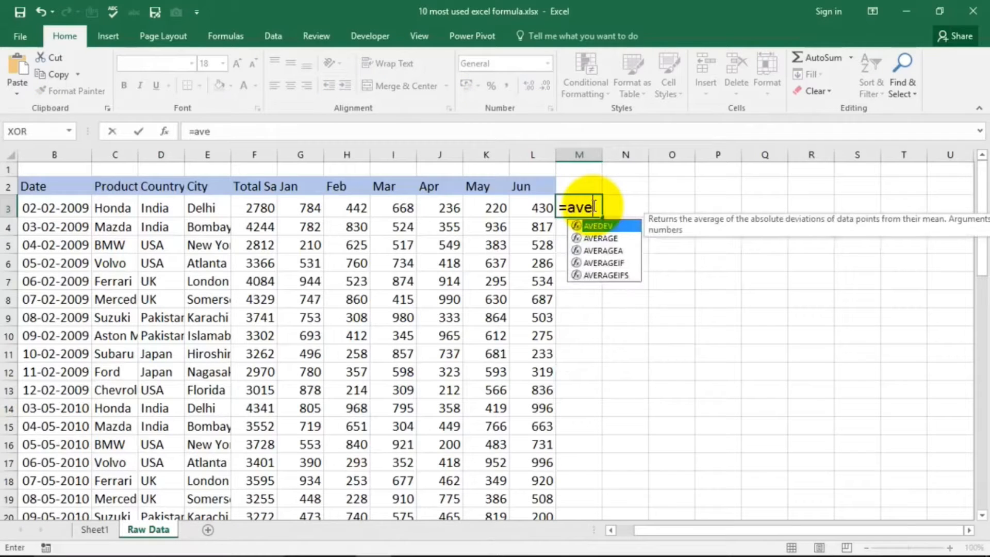
key(Down)
key(Tab)
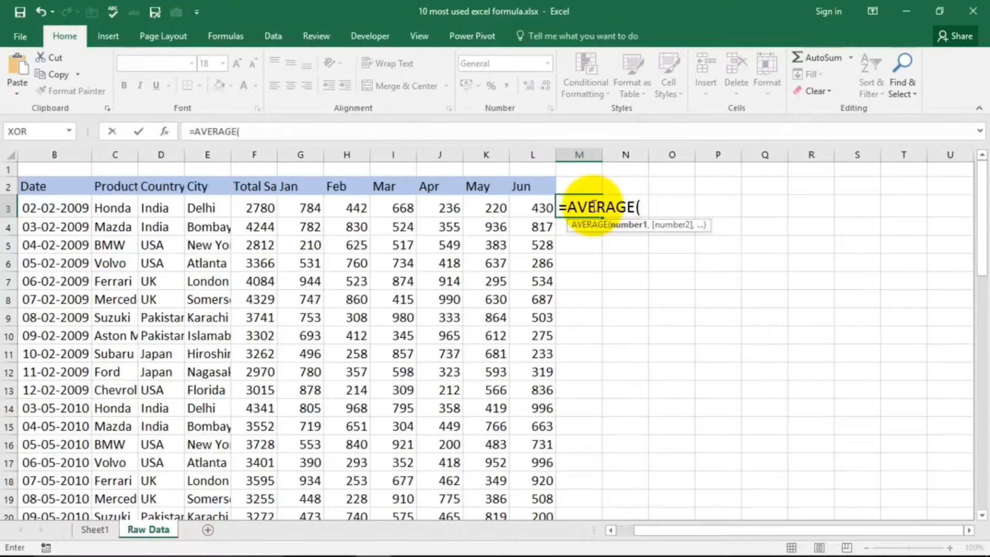
text(784)
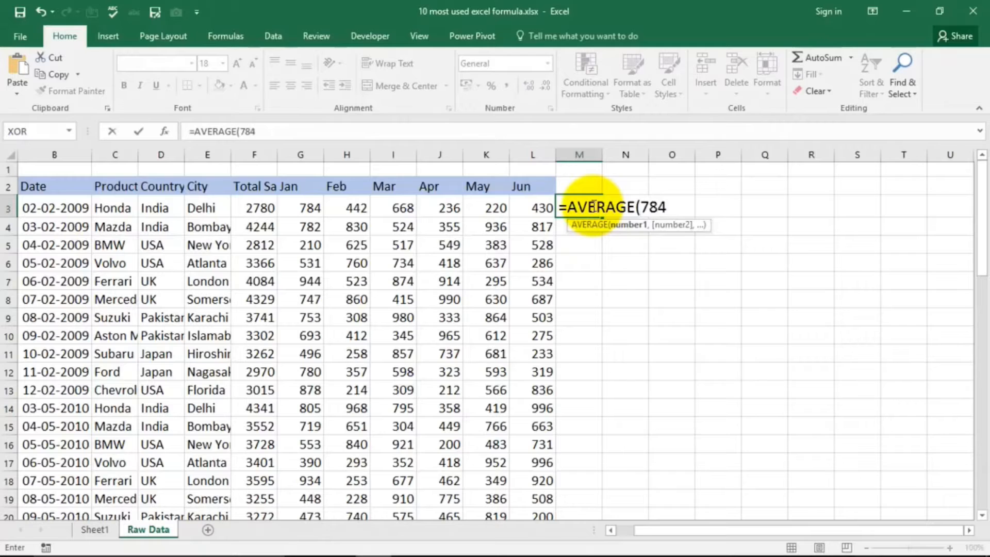
text(,7)
key(BackSpace)
text(442,)
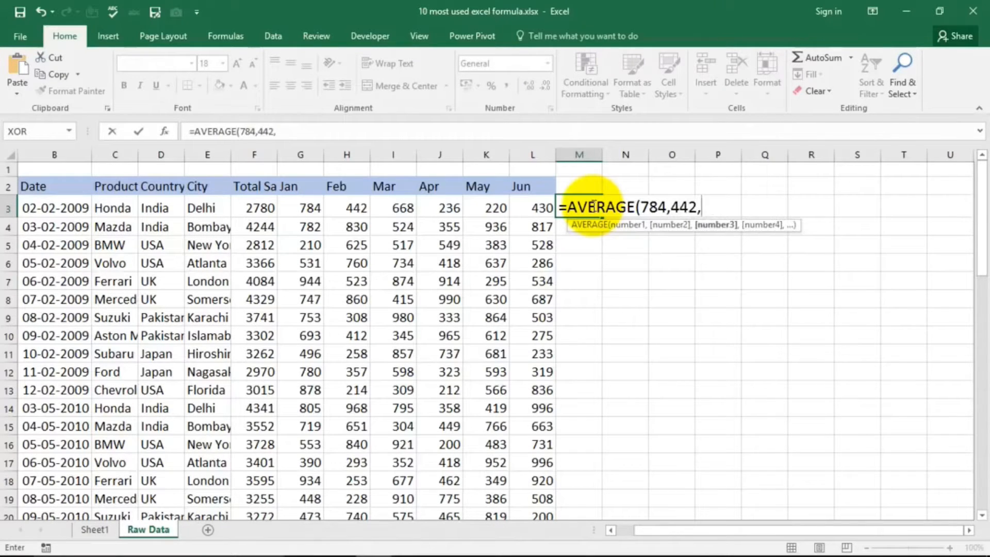
text(668)
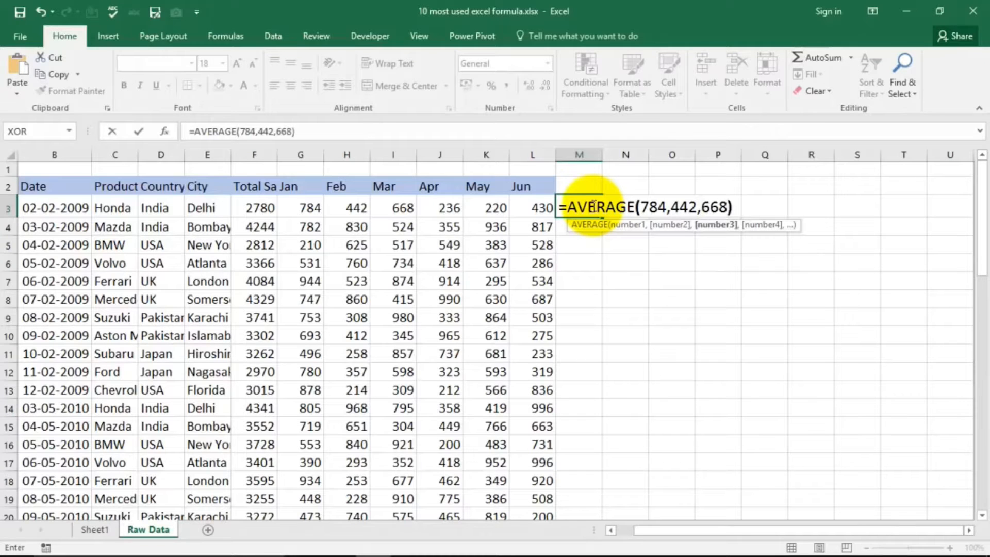
text())
key(Return)
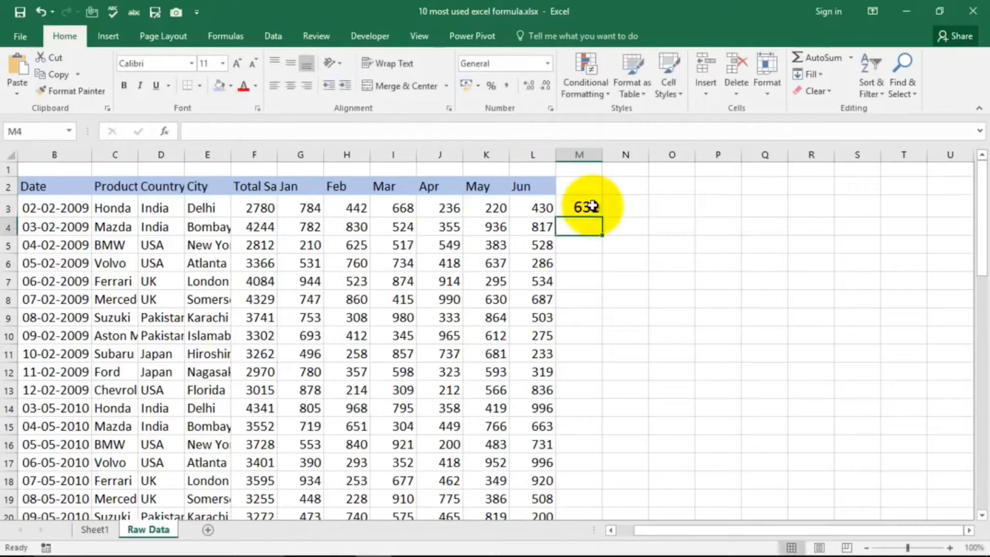
drag(309, 207, 397, 209)
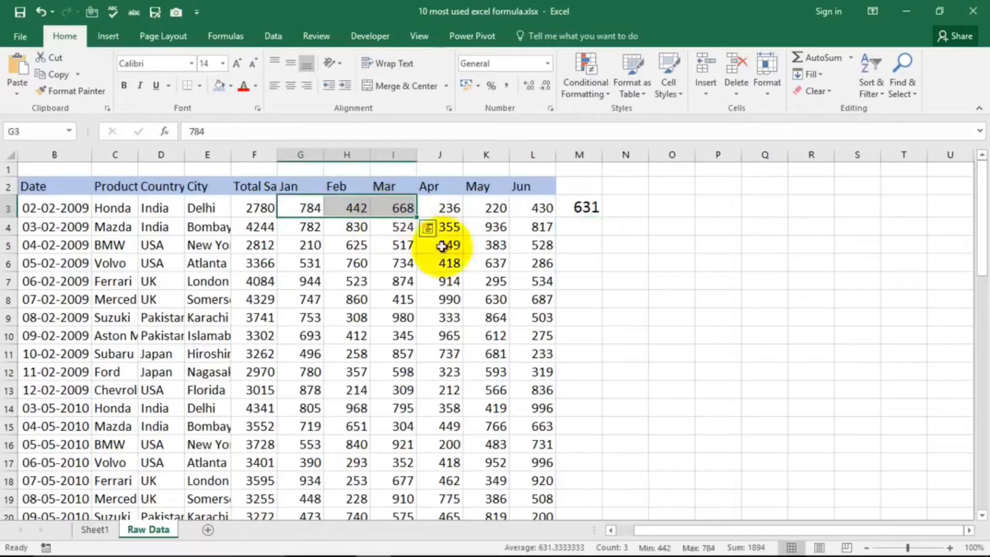
Step: Clear cell M3, and select the Count Formula entry on Sheet1 before returning to the Raw Data sheet
click(581, 207)
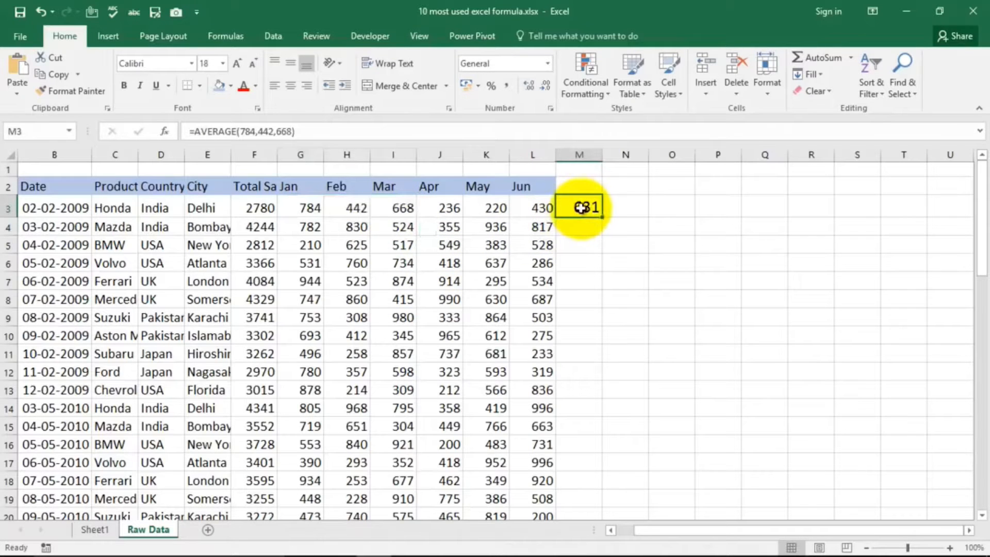
key(Delete)
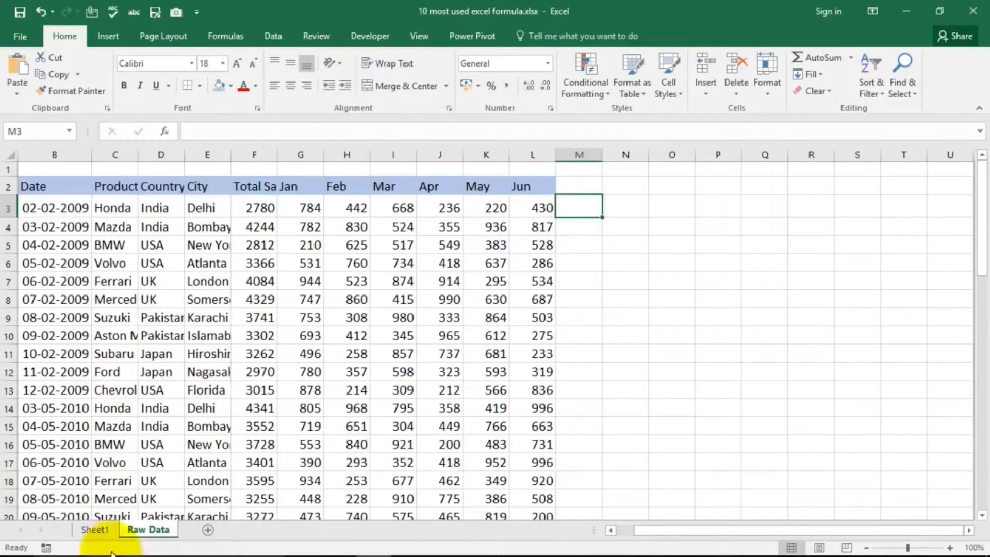
click(90, 531)
click(236, 319)
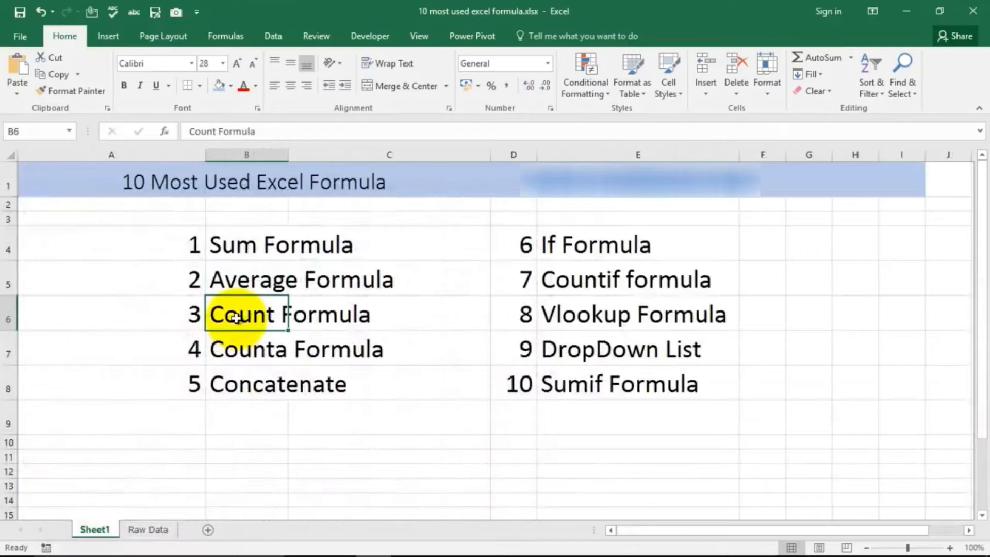
click(169, 526)
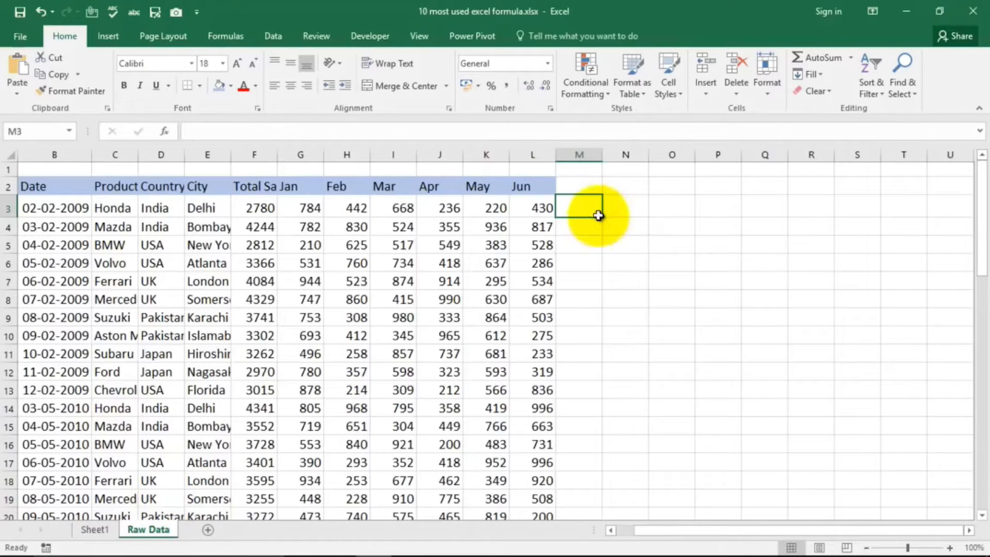
Step: Enter =COUNT(B3:L3) in cell M3 to count the numeric cells of row 3
text(=count)
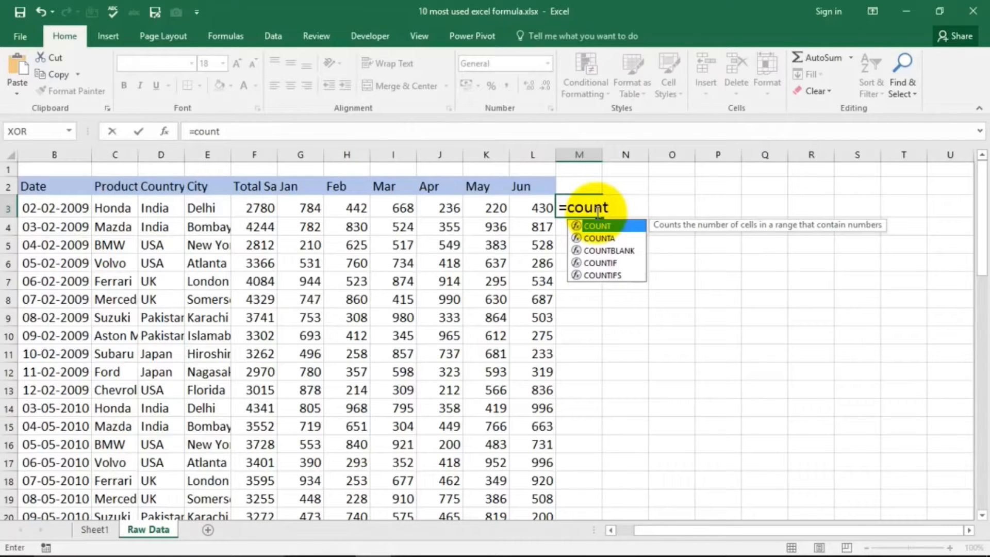
text(()
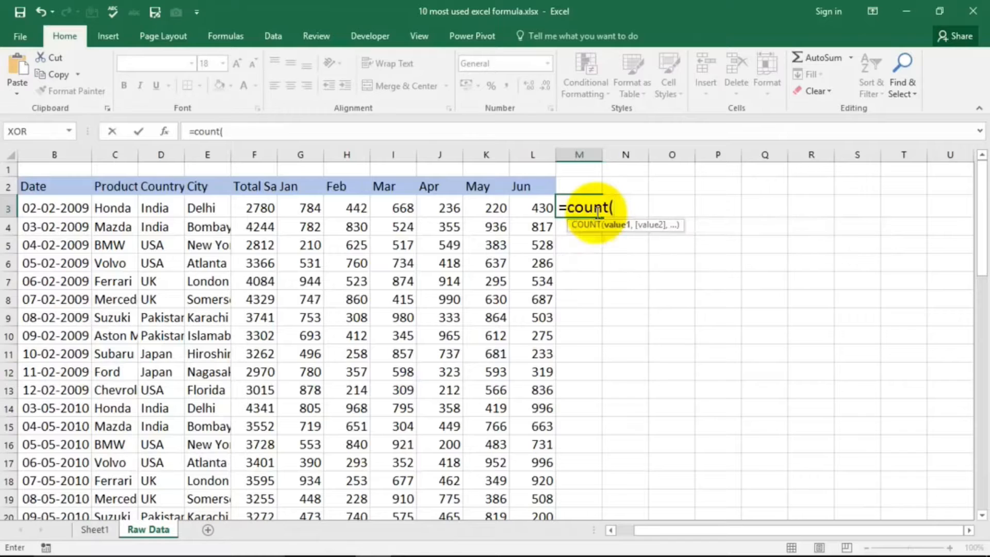
drag(23, 209, 526, 212)
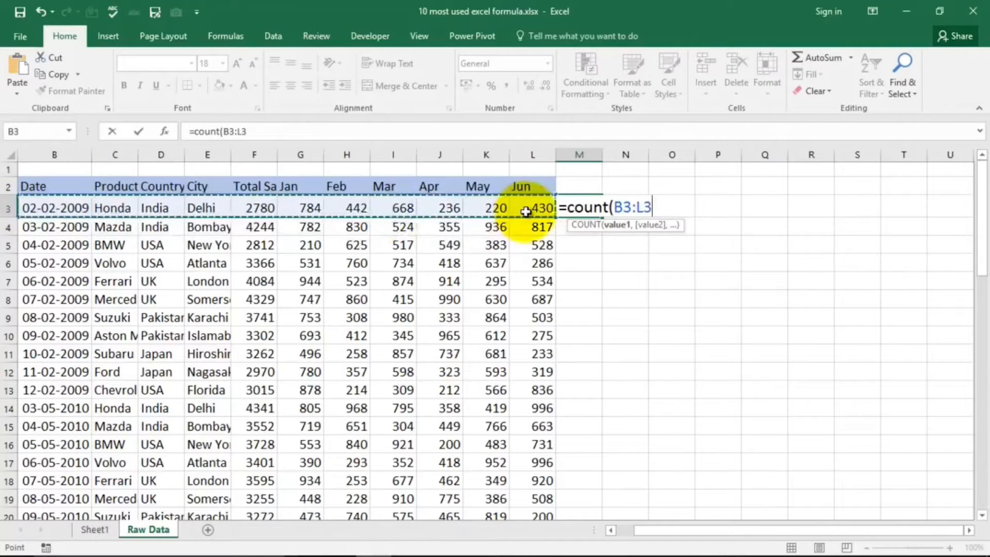
text())
key(Return)
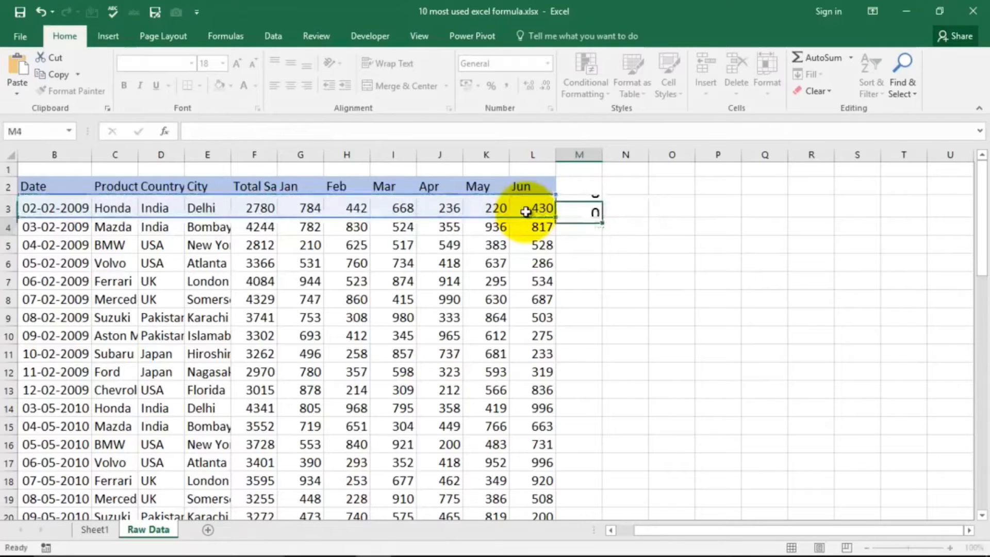
click(583, 203)
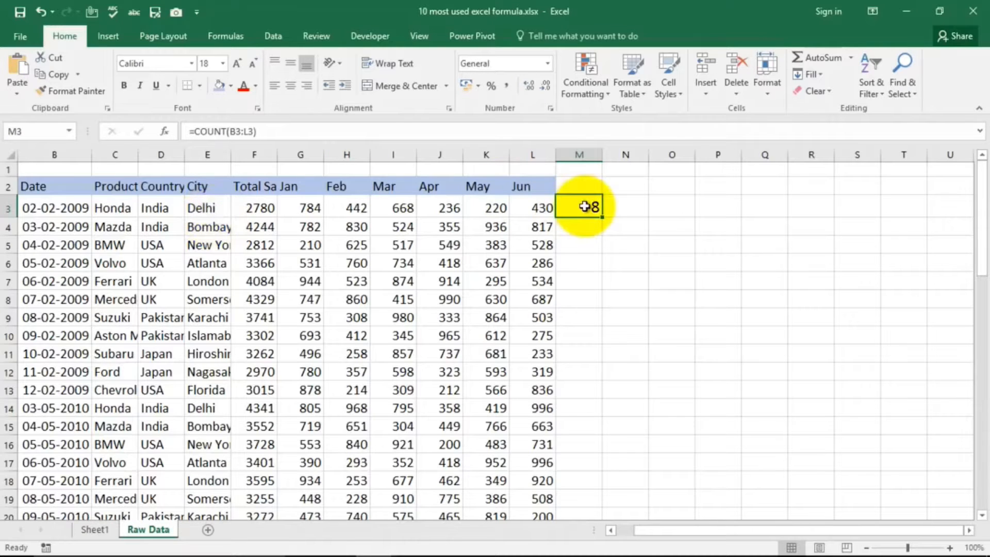
Step: Test the COUNT formula by replacing the Jun value in cell L3 with the text A, and undo the entry
click(536, 211)
text(A)
key(Return)
click(585, 206)
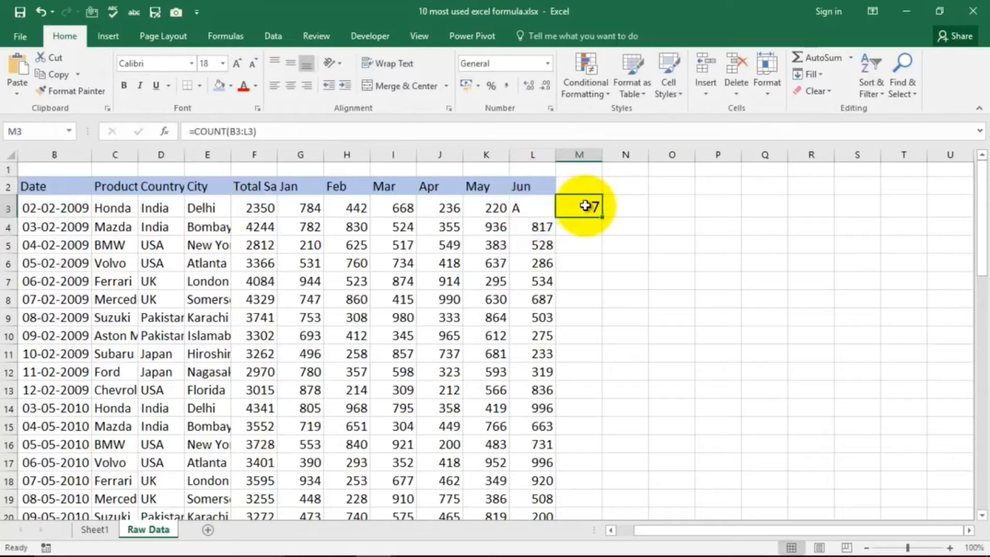
key(ctrl+z)
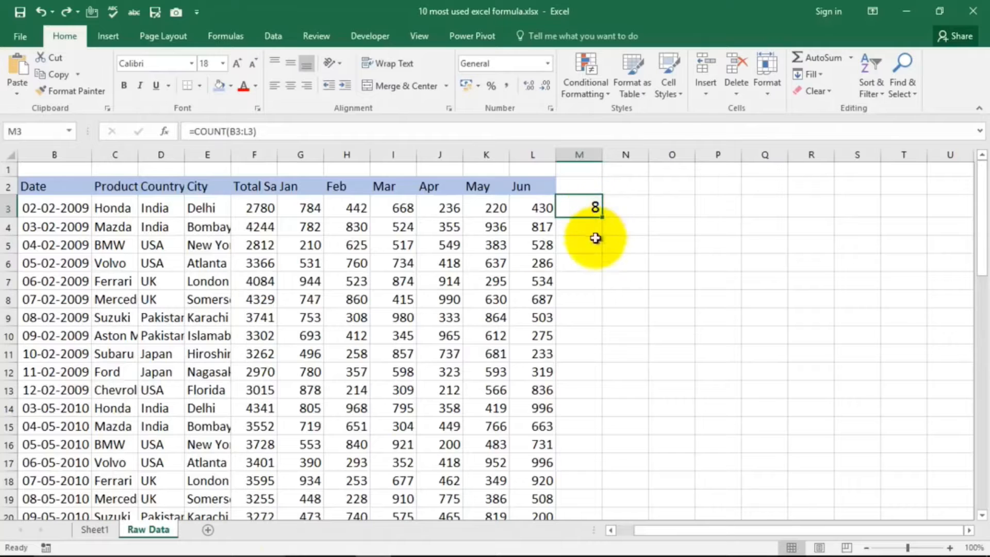
Step: Select the Counta Formula entry on Sheet1 and return to the Raw Data sheet
click(95, 531)
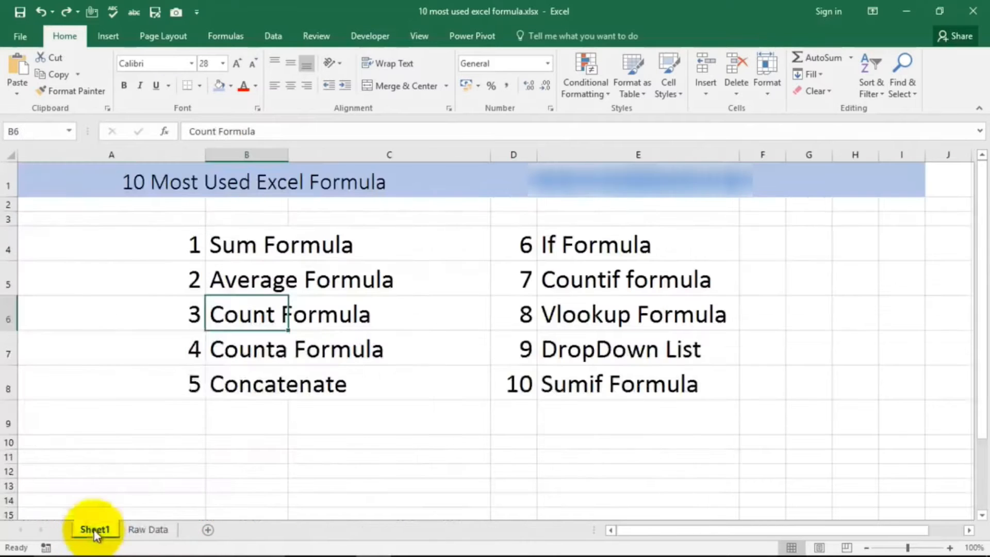
click(227, 350)
click(155, 532)
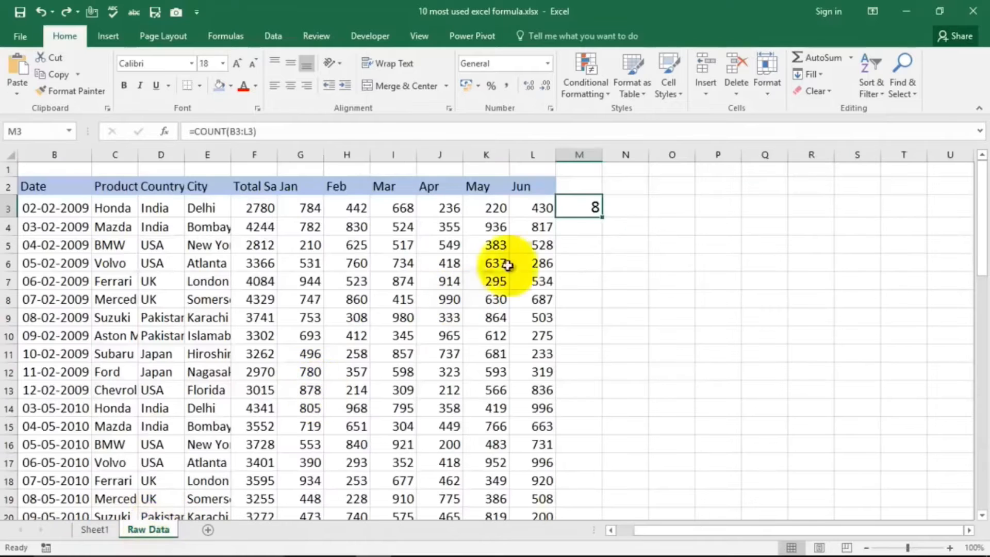
Step: Replace the formula in cell M3 with =COUNTA(B3:L3) to count the non-empty cells of row 3
text(=counta)
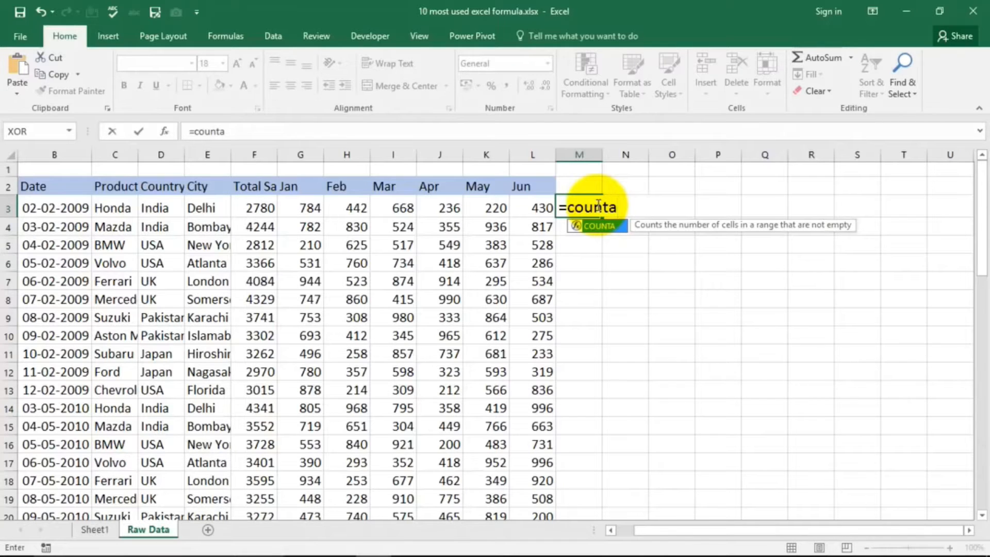
key(Tab)
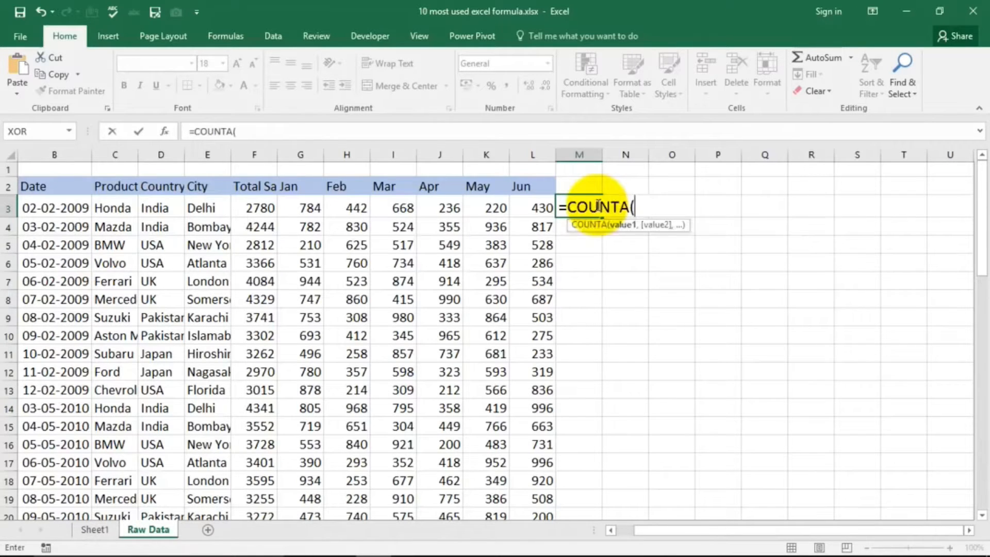
drag(26, 205, 539, 207)
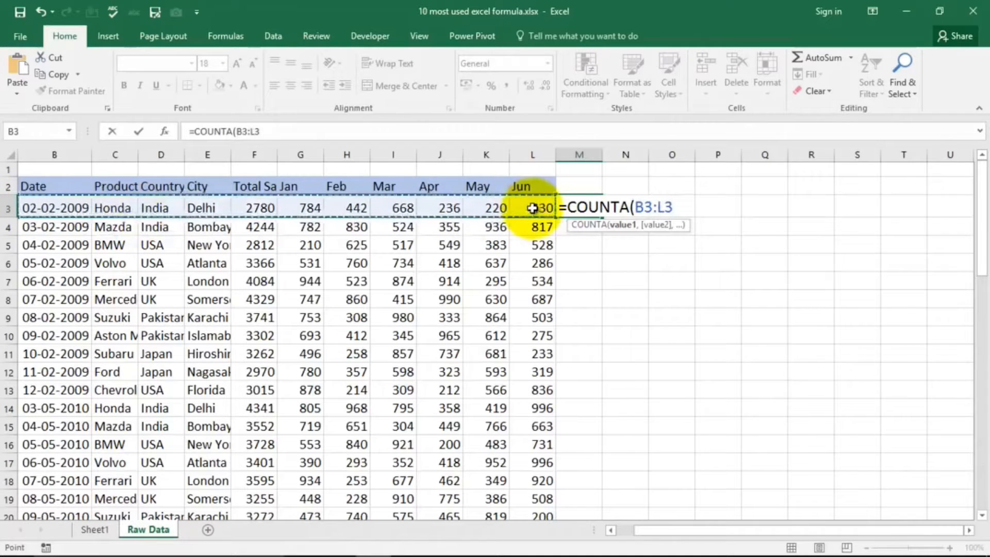
key(Return)
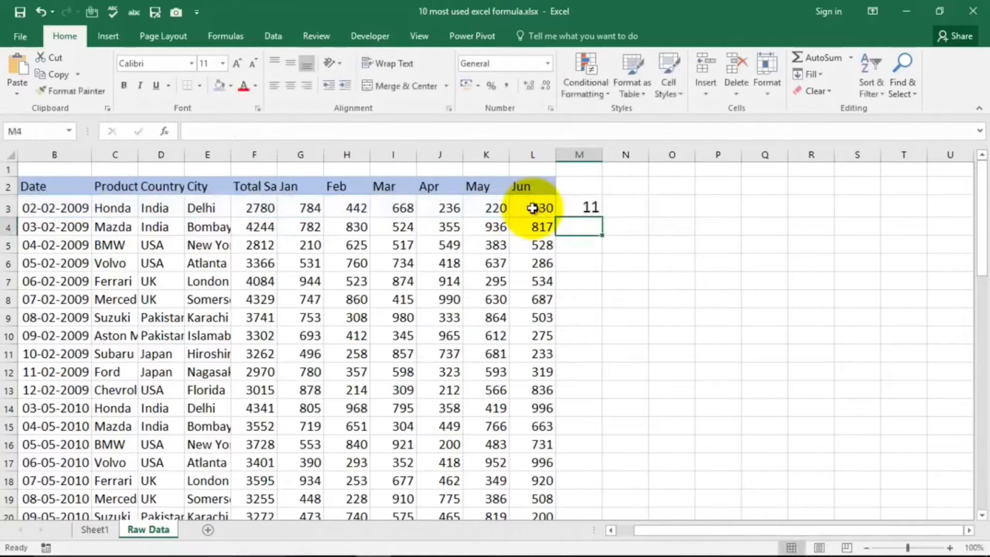
Step: Check the COUNTA result in cell M3 against the count of the selected range B3:L3
click(581, 208)
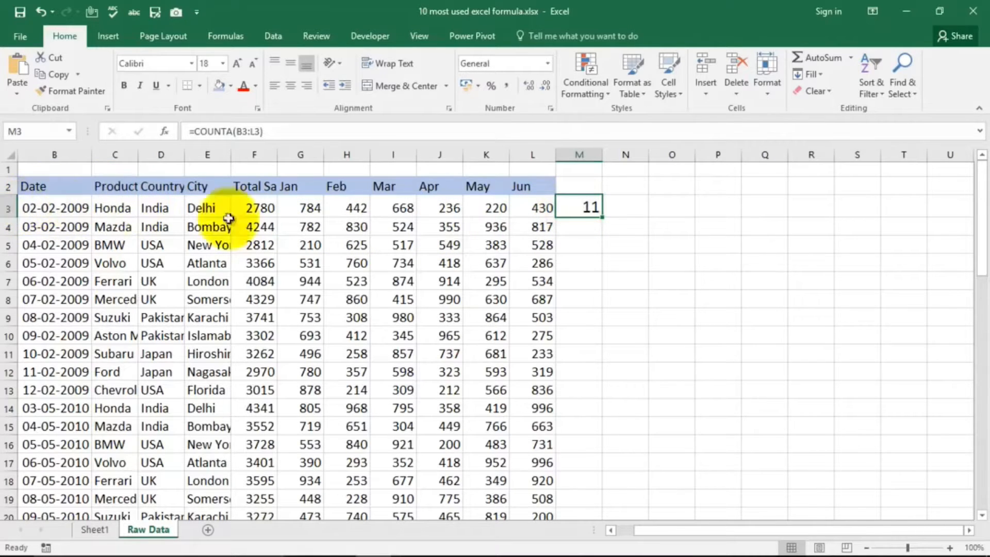
drag(542, 207, 33, 209)
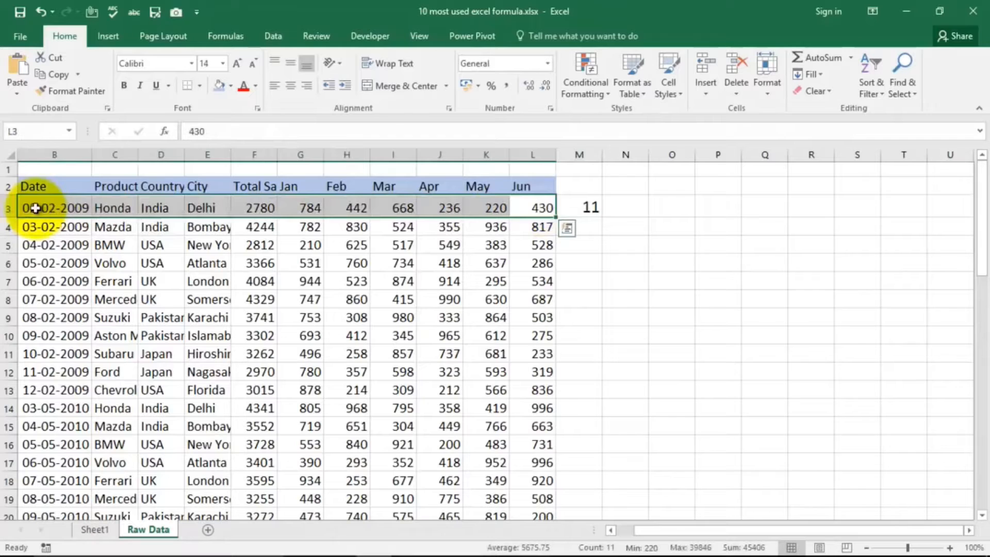
click(623, 251)
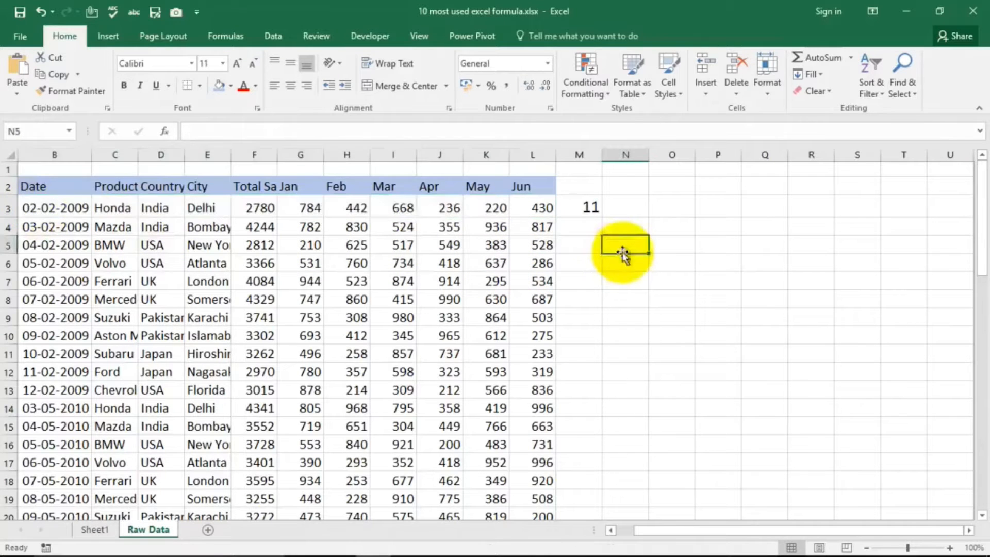
Step: Test the COUNTA formula by clearing the Mar value in cell I3, check cell M3, and undo the deletion
click(402, 209)
key(Delete)
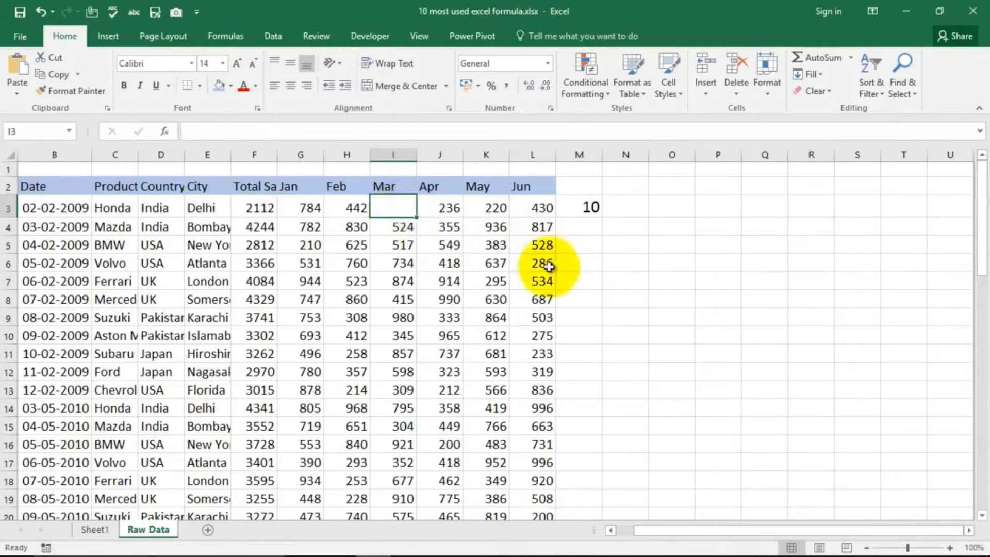
click(589, 208)
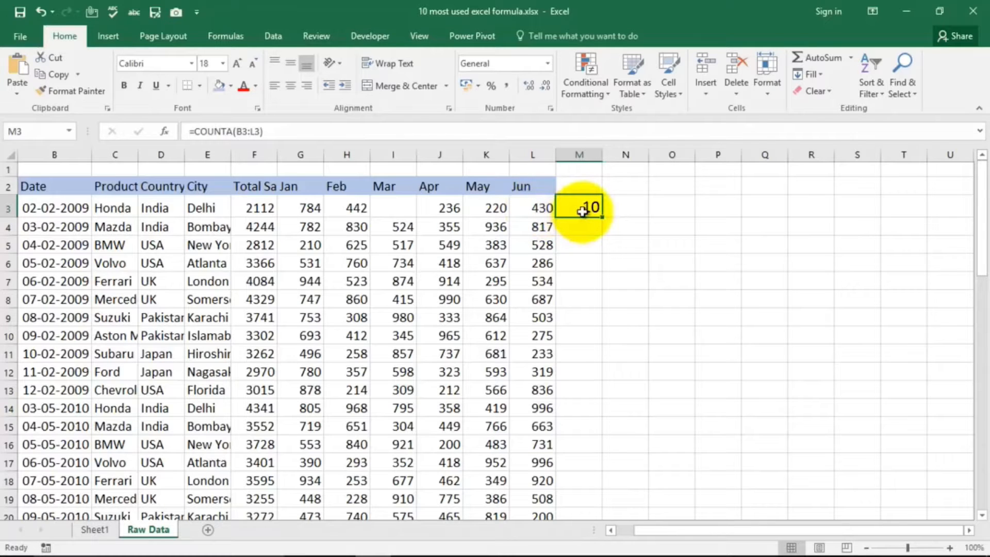
key(ctrl+z)
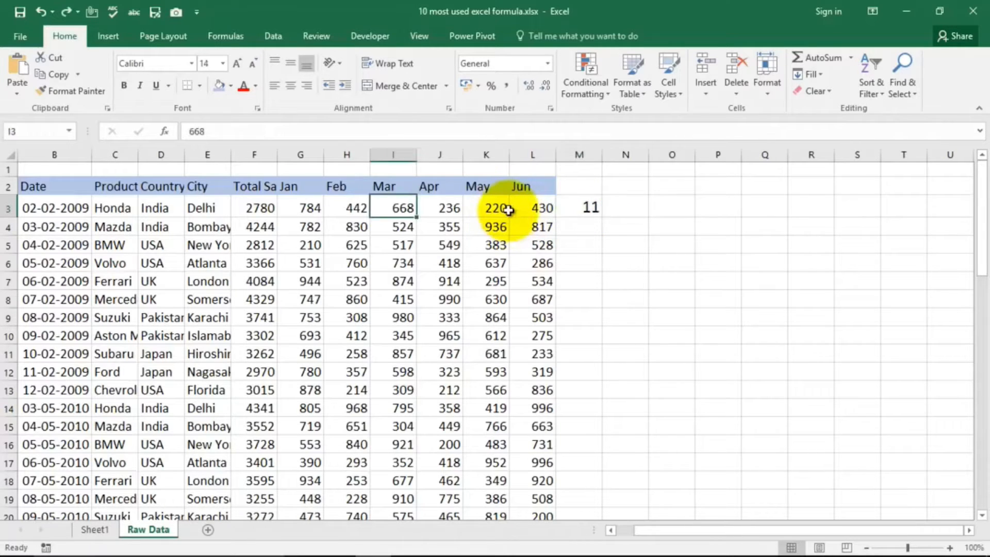
Step: Clear cell M3, and select the Concatenate entry on Sheet1 before returning to the Raw Data sheet
click(581, 244)
click(590, 211)
key(Delete)
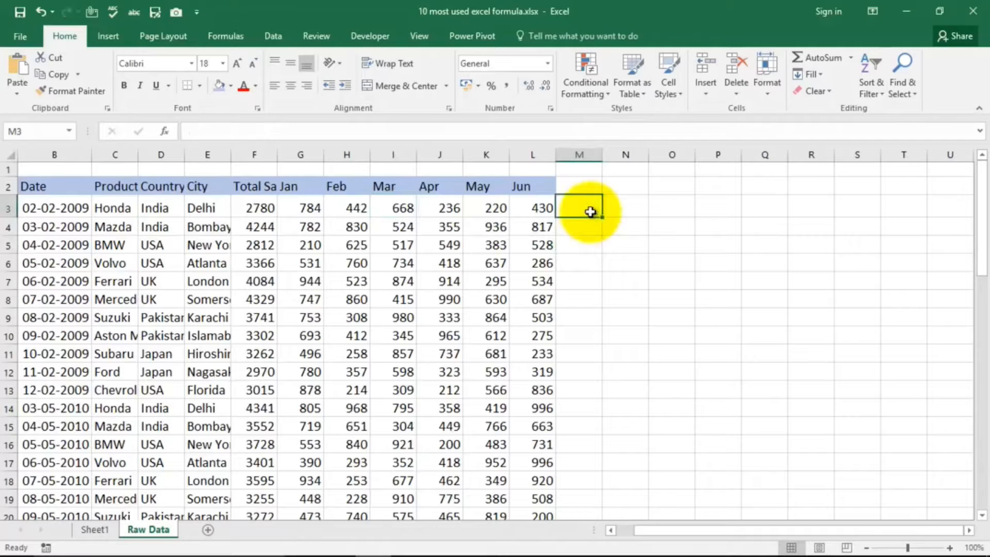
click(91, 534)
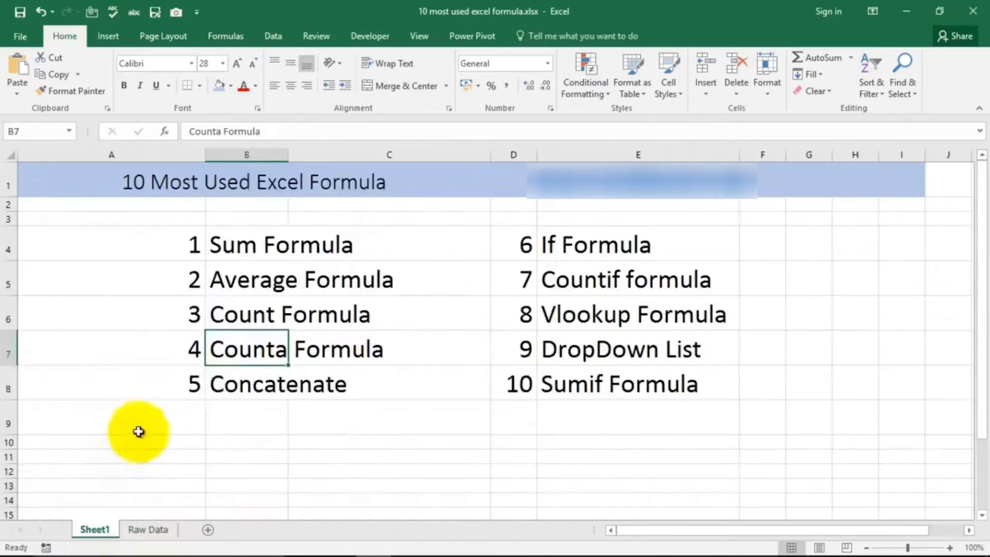
click(241, 387)
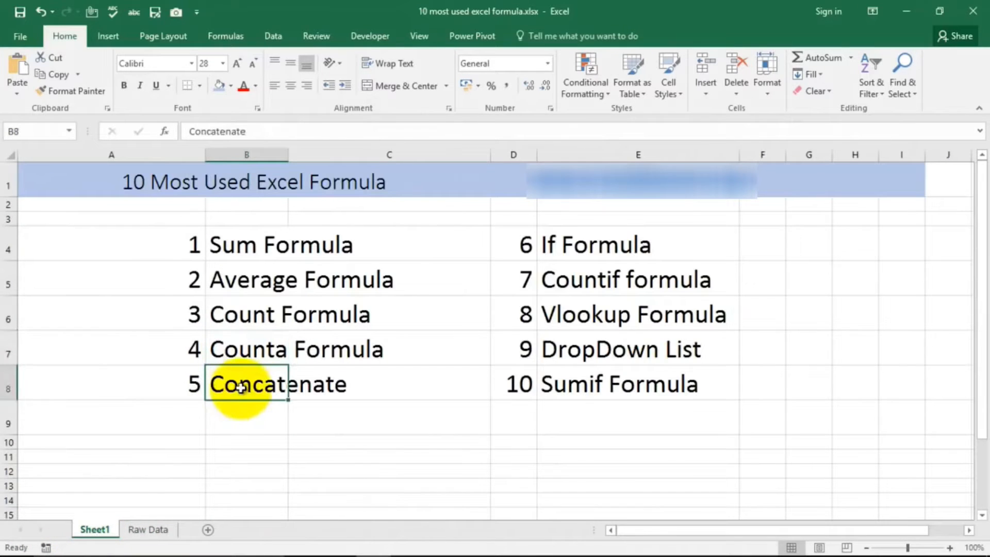
click(147, 531)
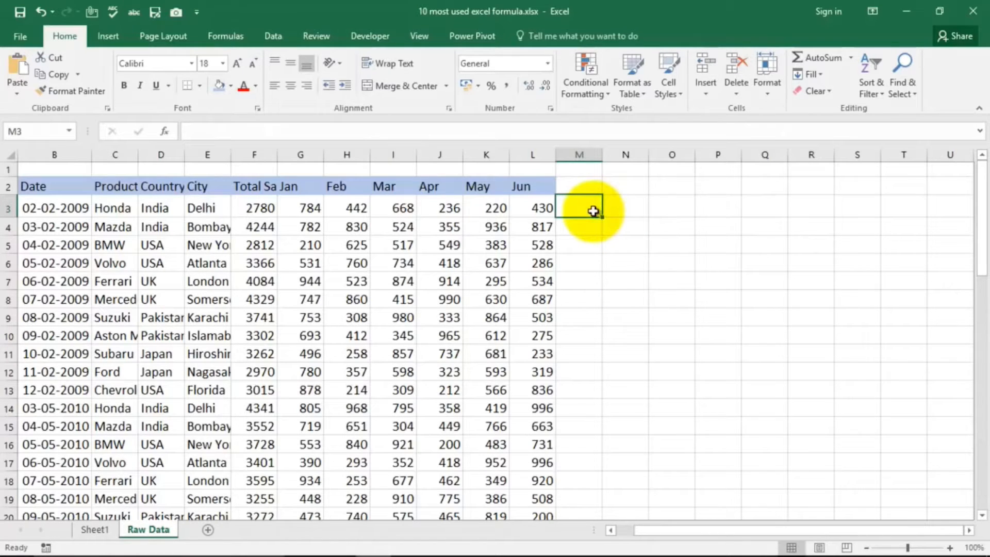
Step: Enter =CONCATENATE(D3,E3) in cell M3 to join country and city, and fit column M to its content
text(=con)
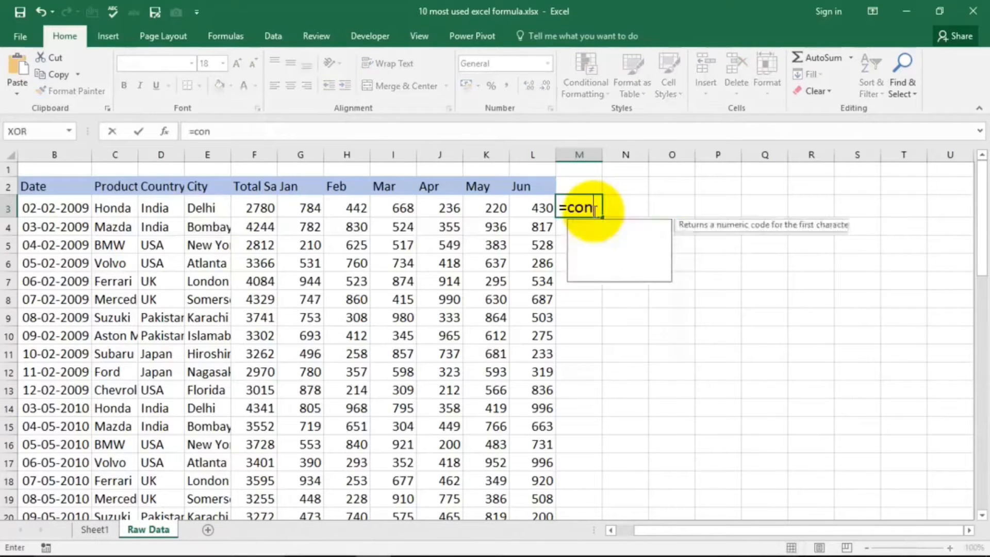
text(cate)
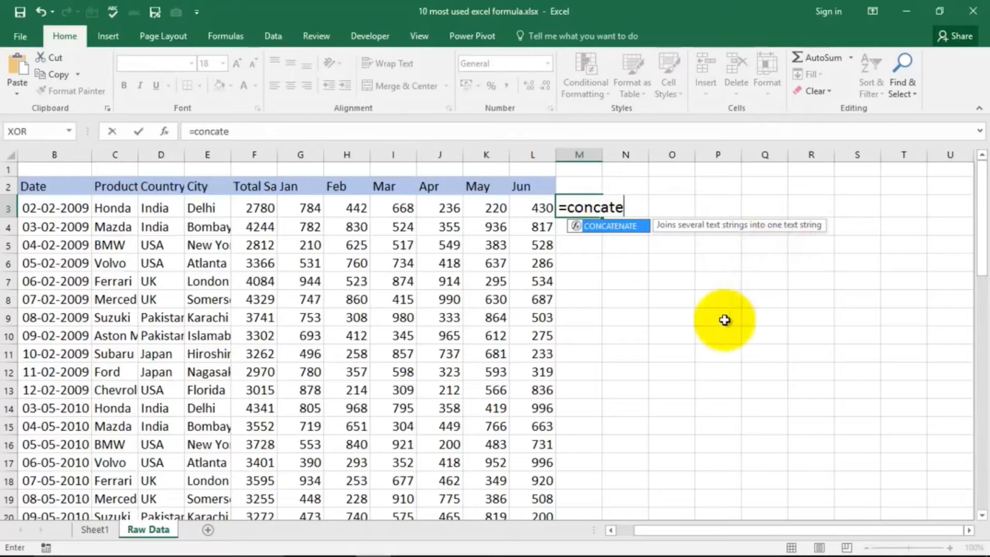
key(Tab)
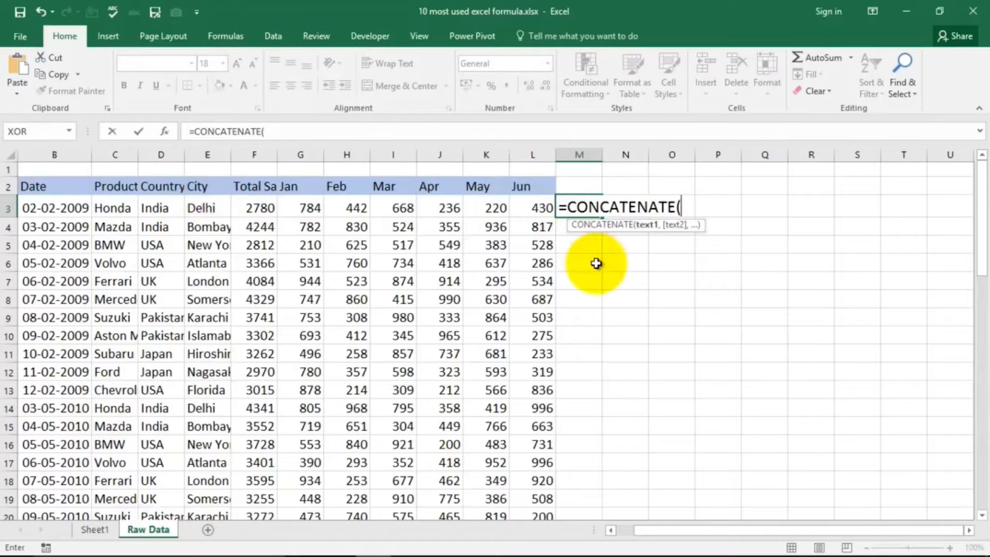
click(157, 206)
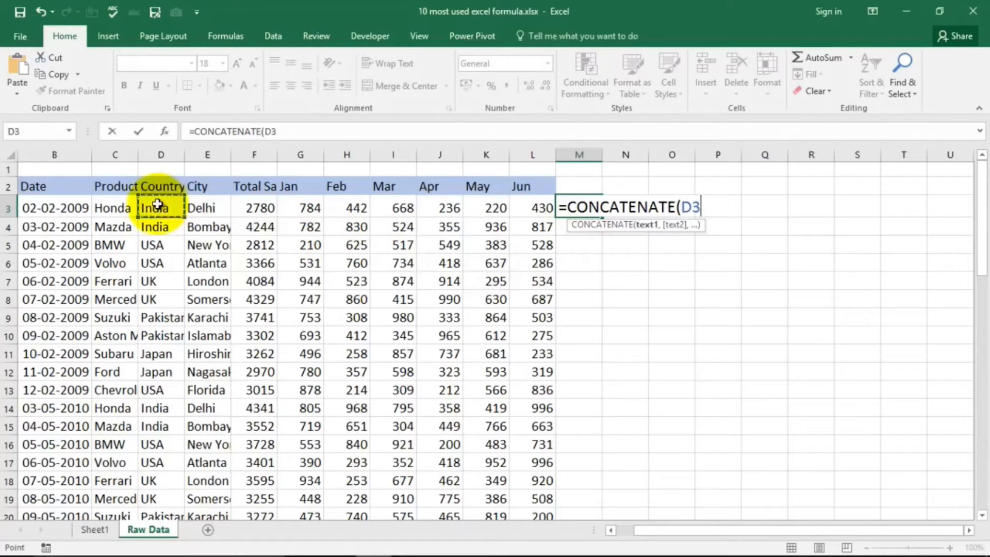
text(,)
click(205, 209)
text())
key(Return)
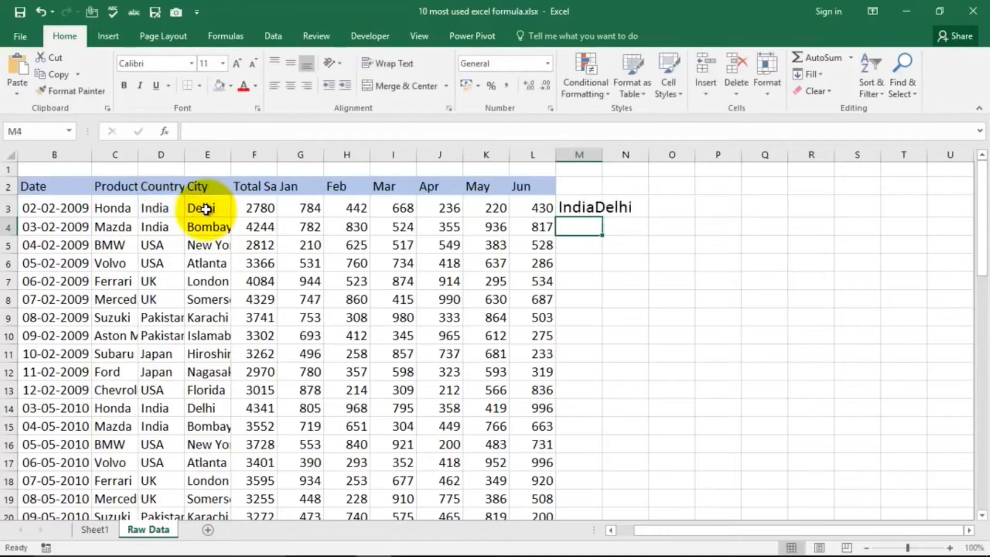
double_click(601, 154)
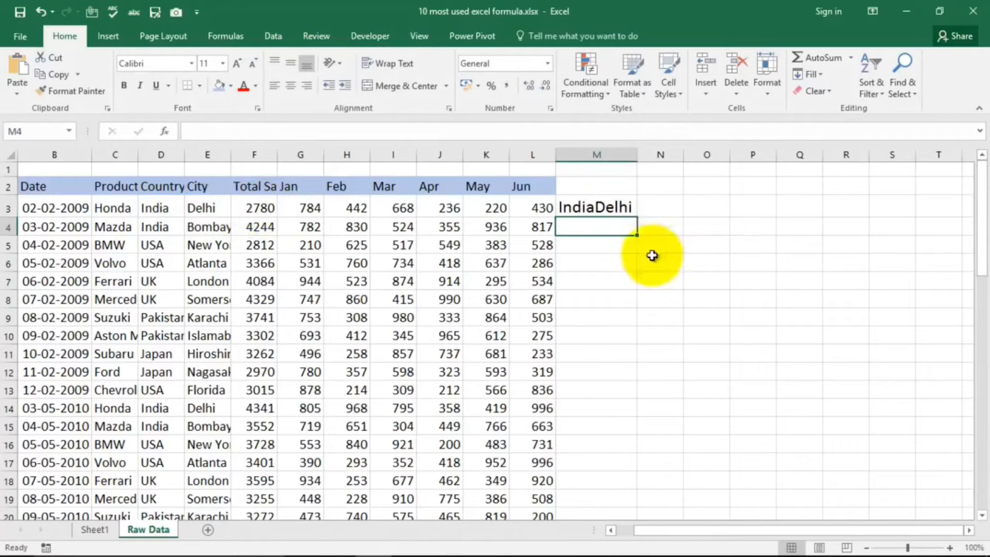
Step: Replace the formula in cell M3 with =CONCATENATE(D3," ",E3) to put a space between country and city
click(598, 208)
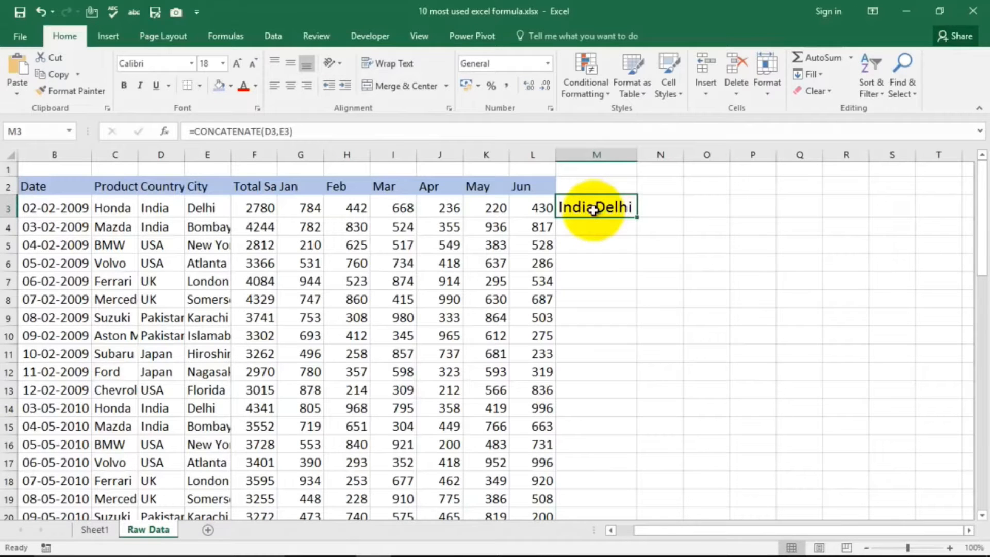
key(Delete)
text(=)
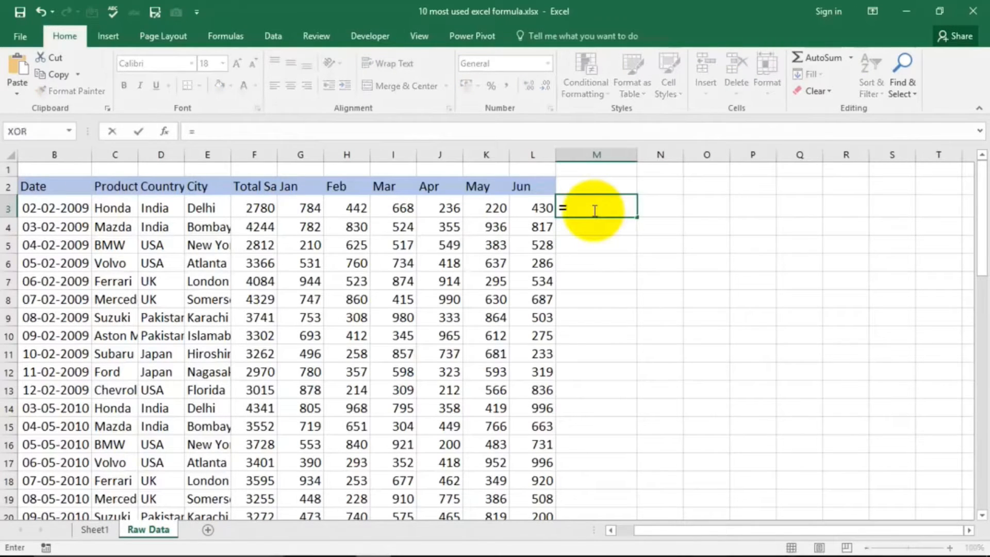
text(concat)
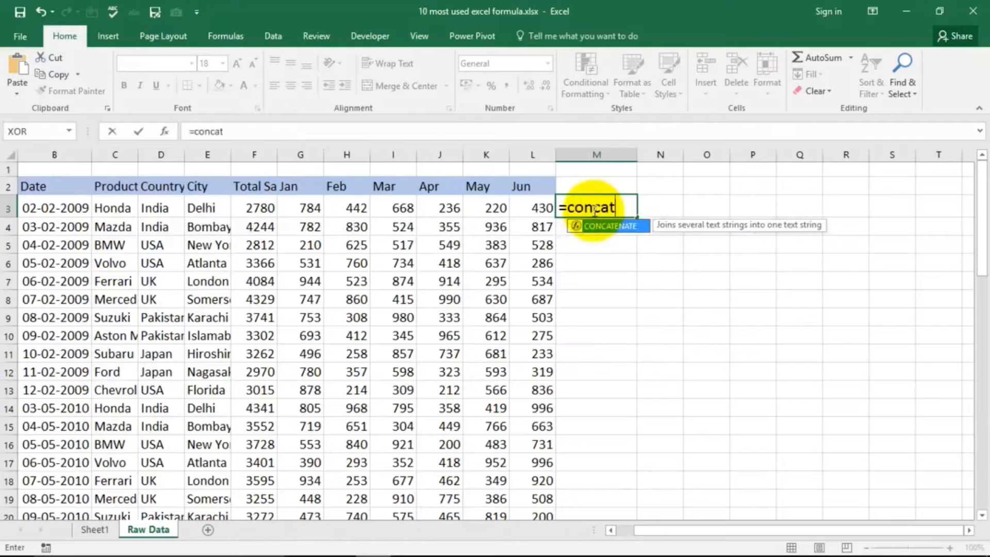
text(enate)
key(Tab)
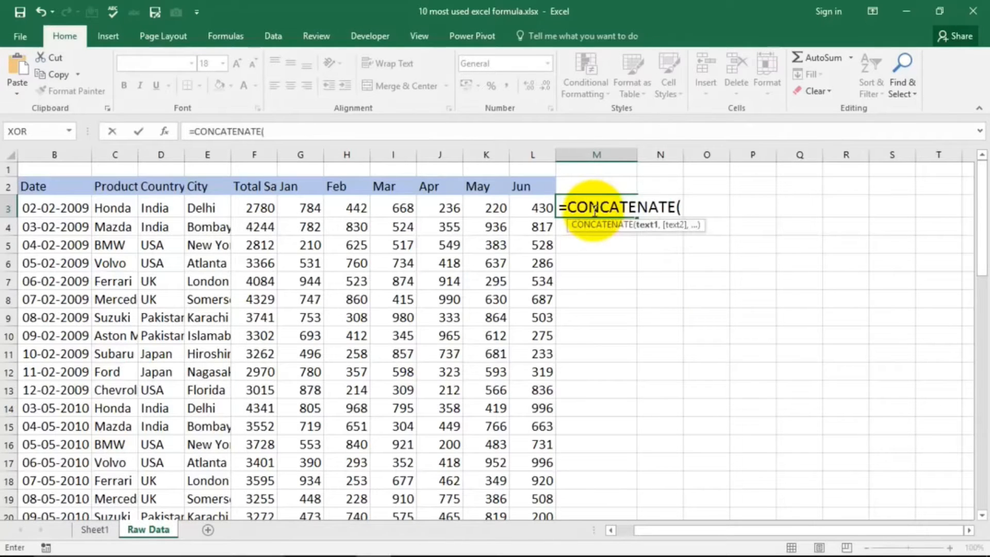
click(163, 209)
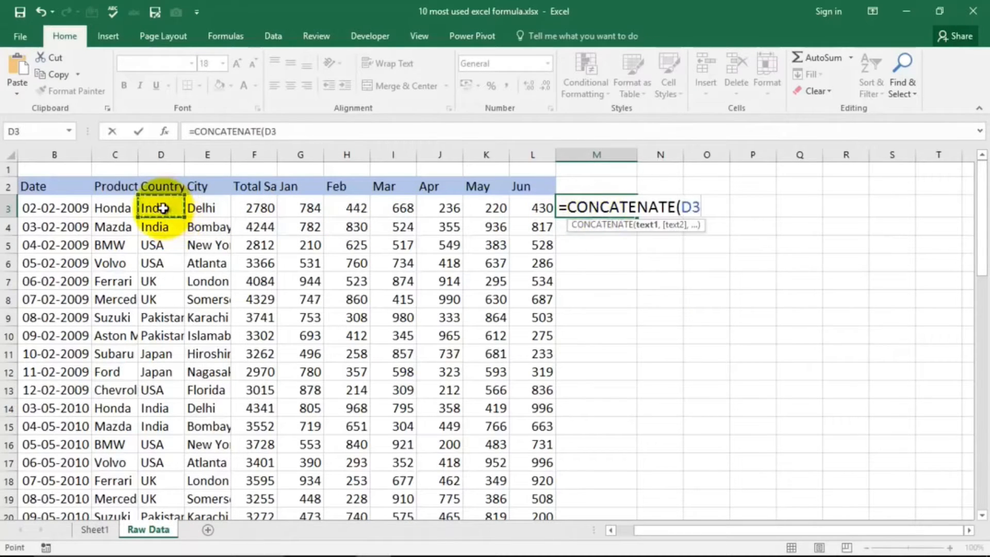
text(,)
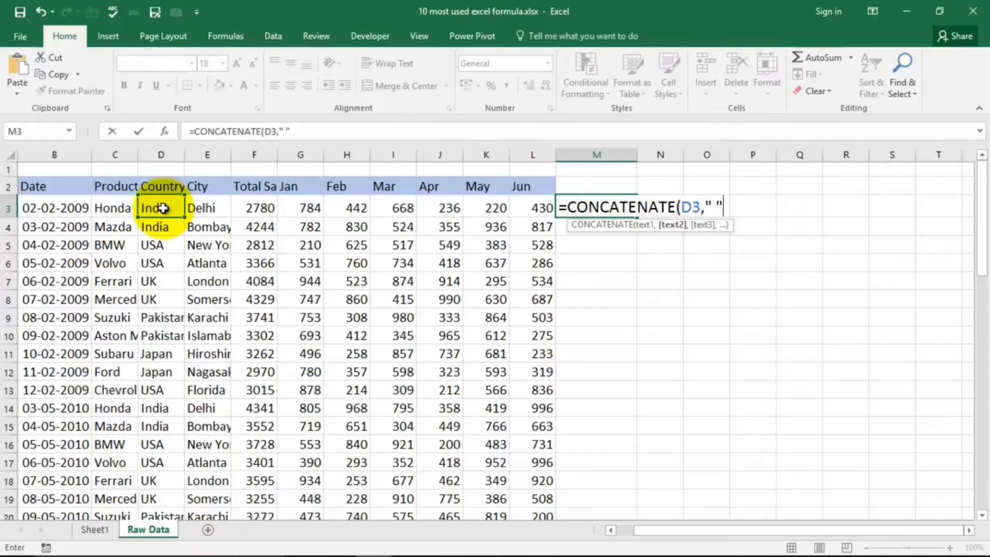
text(" ",)
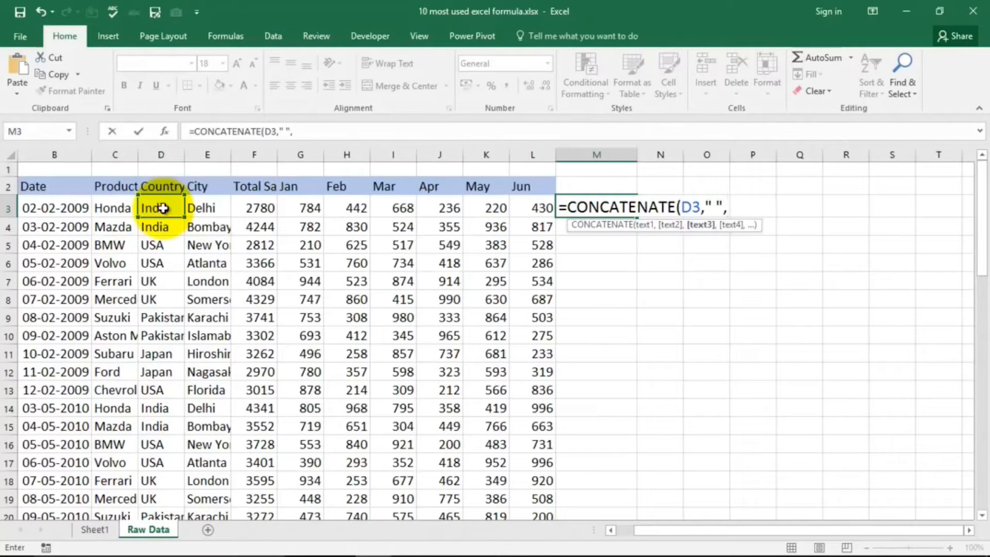
click(207, 209)
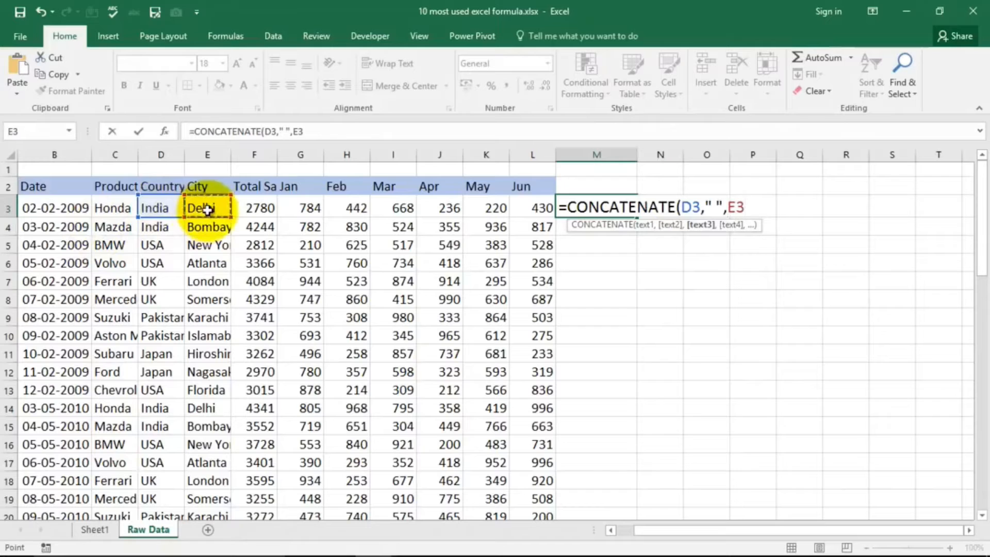
text())
key(Return)
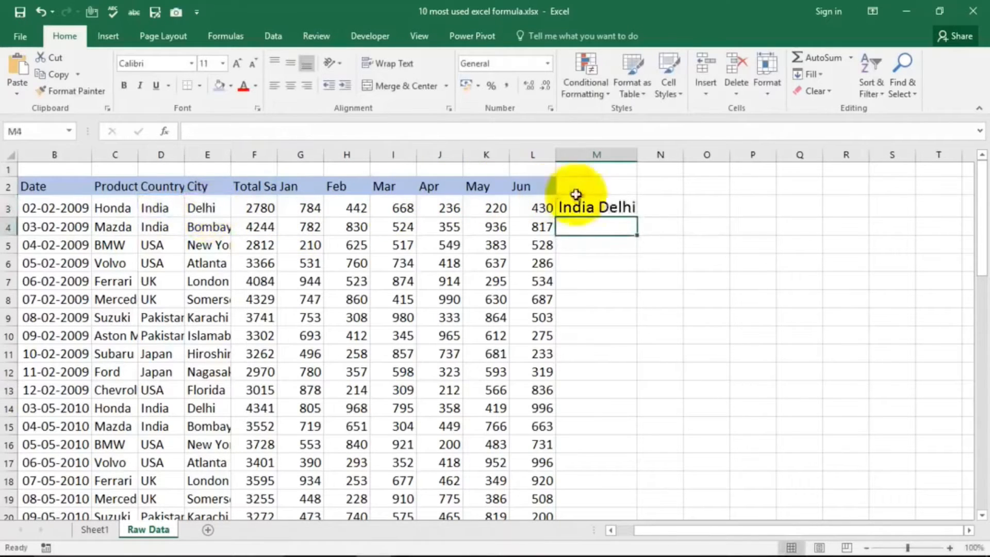
Step: Add a comma after the space in cell M3's separator, making the formula =CONCATENATE(D3," ,",E3)
double_click(599, 206)
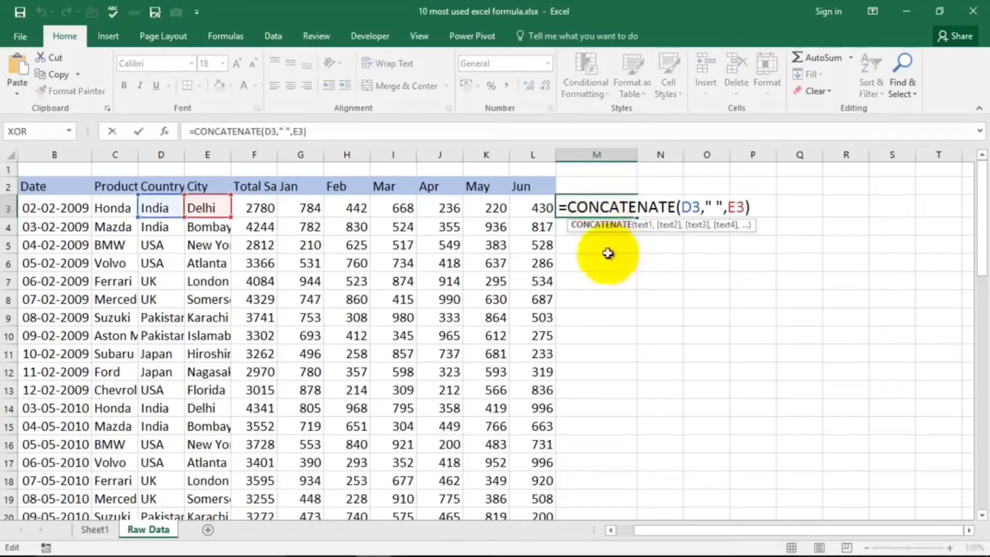
click(716, 208)
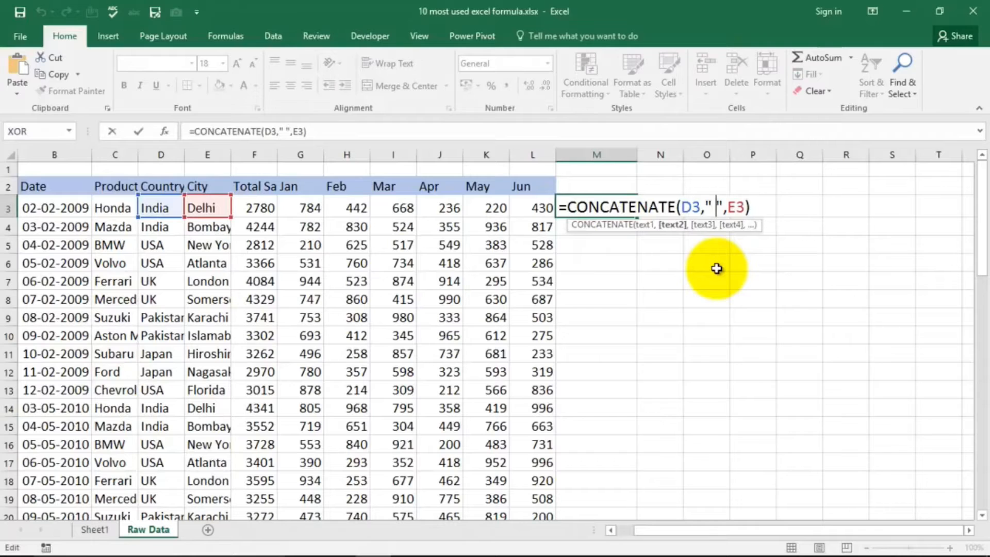
text(,)
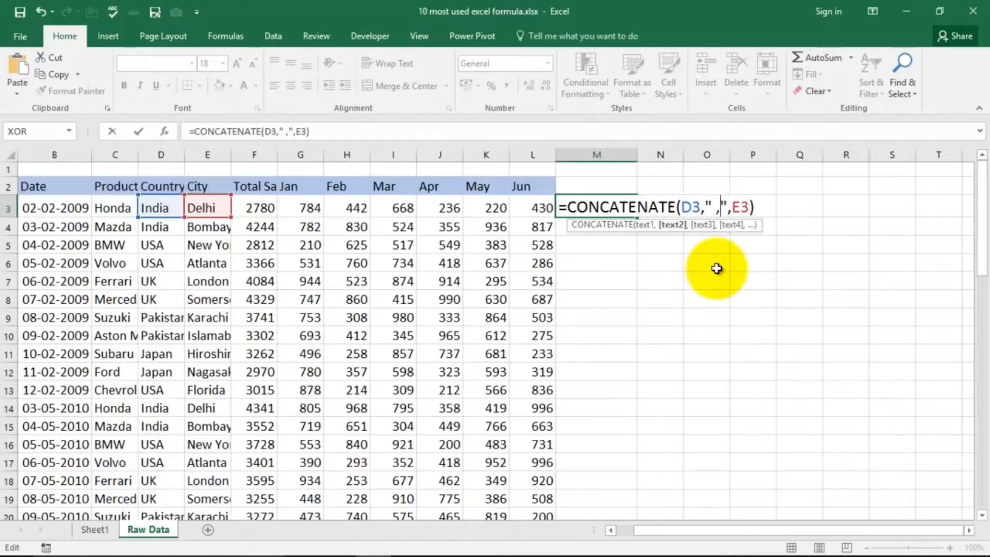
click(755, 206)
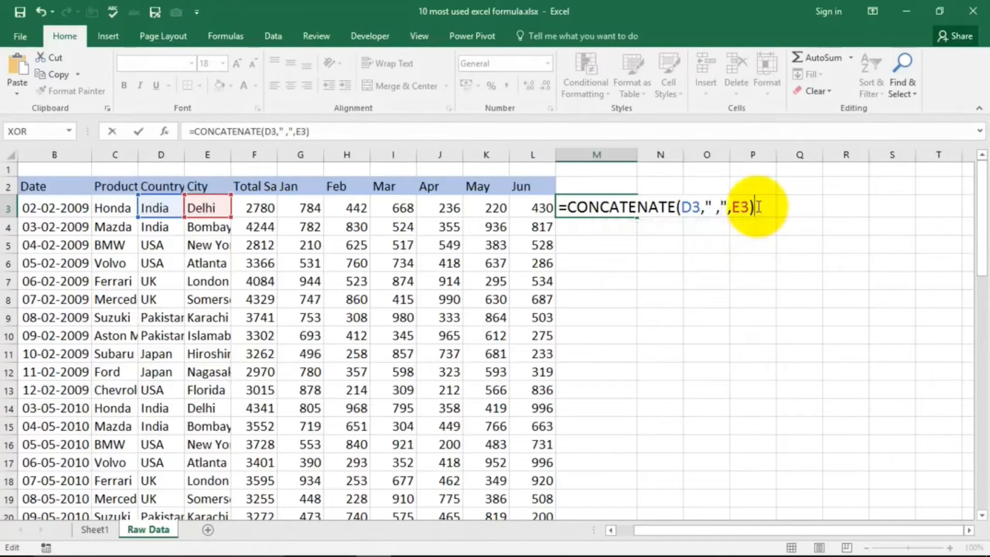
key(Return)
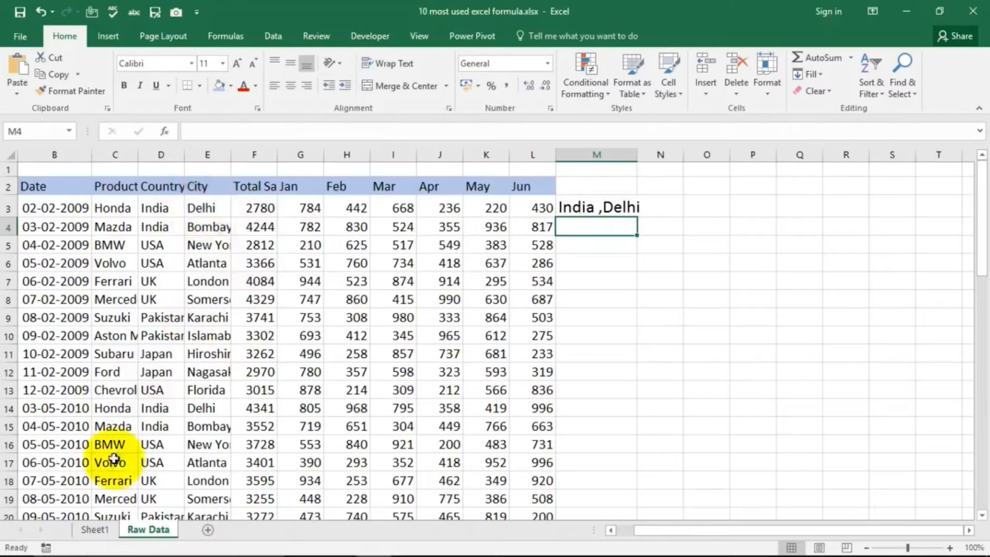
Step: Select the If Formula entry on Sheet1, return to the Raw Data sheet, and clear cell M3
click(93, 529)
click(577, 238)
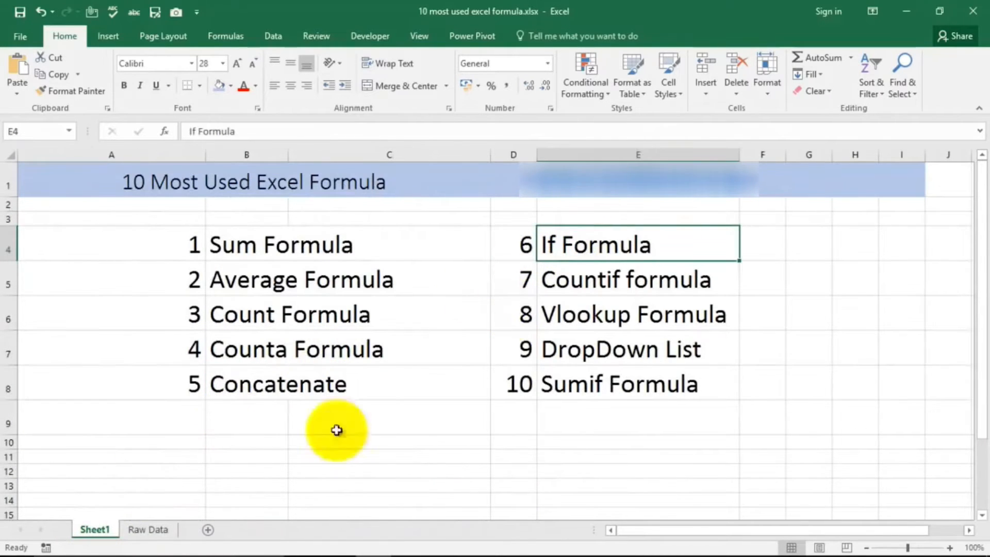
click(148, 530)
click(588, 207)
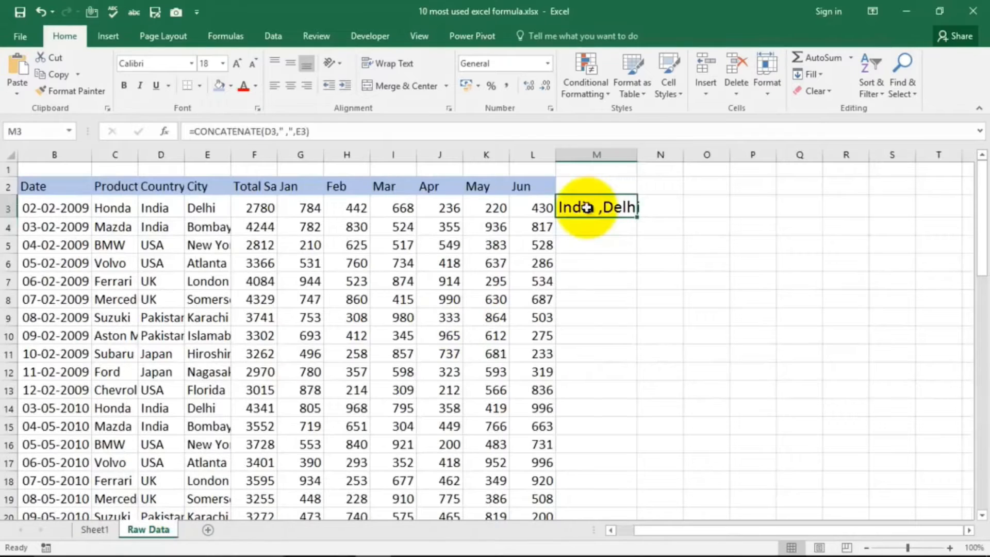
key(Delete)
key(Right)
key(Right)
key(Left)
key(Left)
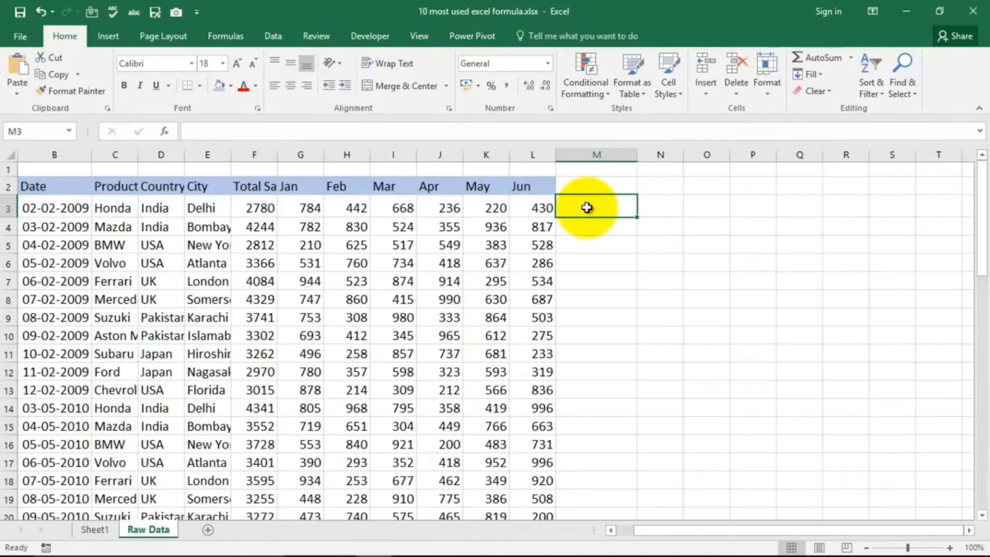
key(Right)
key(Left)
Step: Start an IF formula in cell M3 with the logical test D3="india"
text(=if)
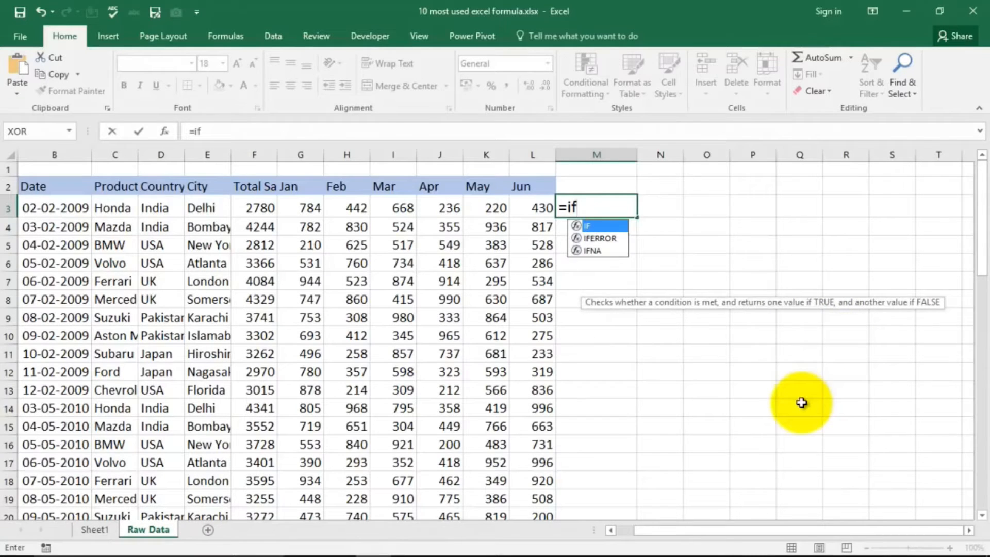
key(Tab)
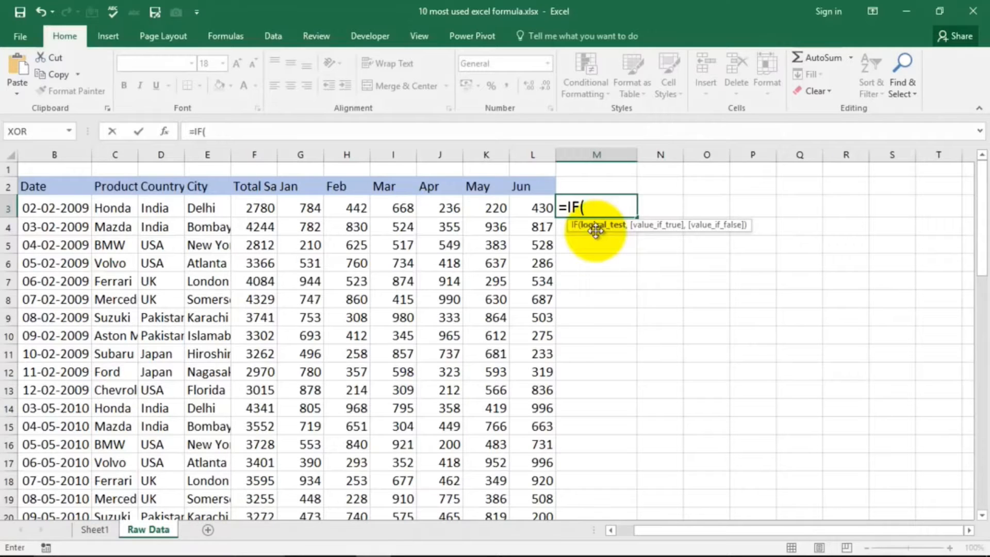
click(154, 207)
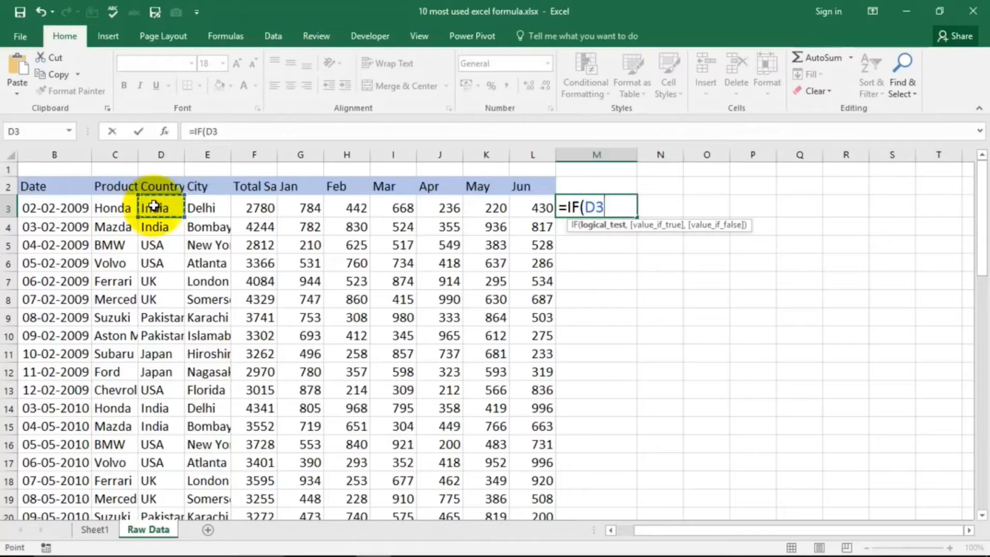
text(=)
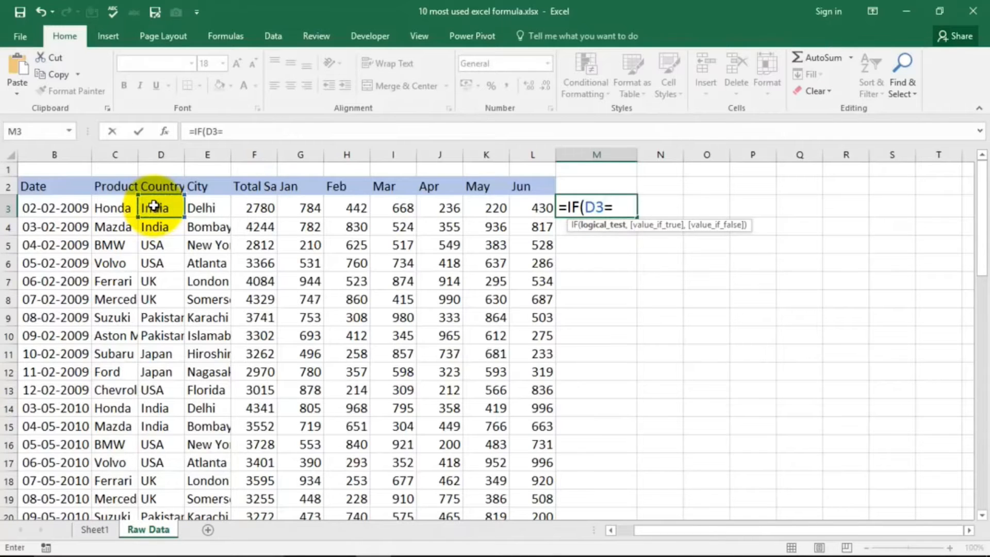
text("india")
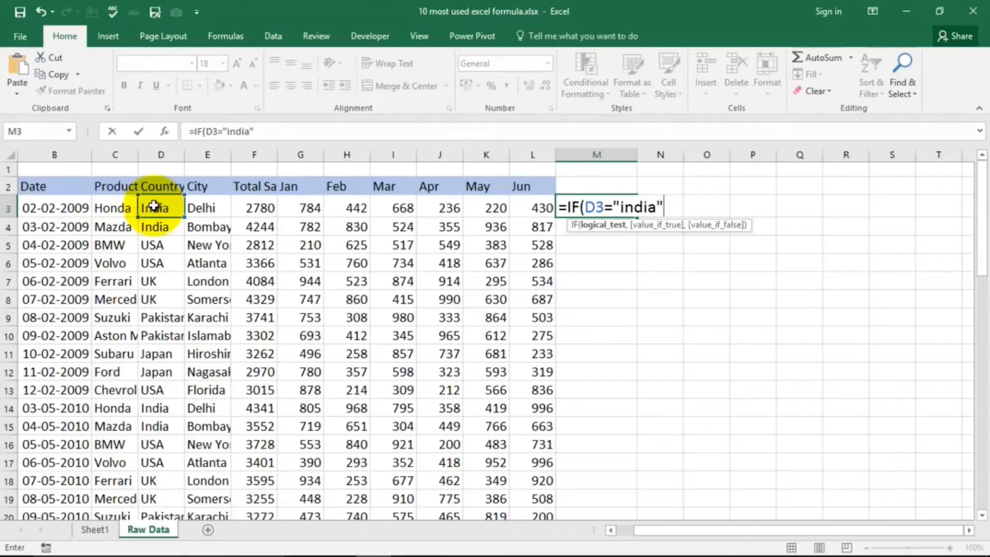
text(,)
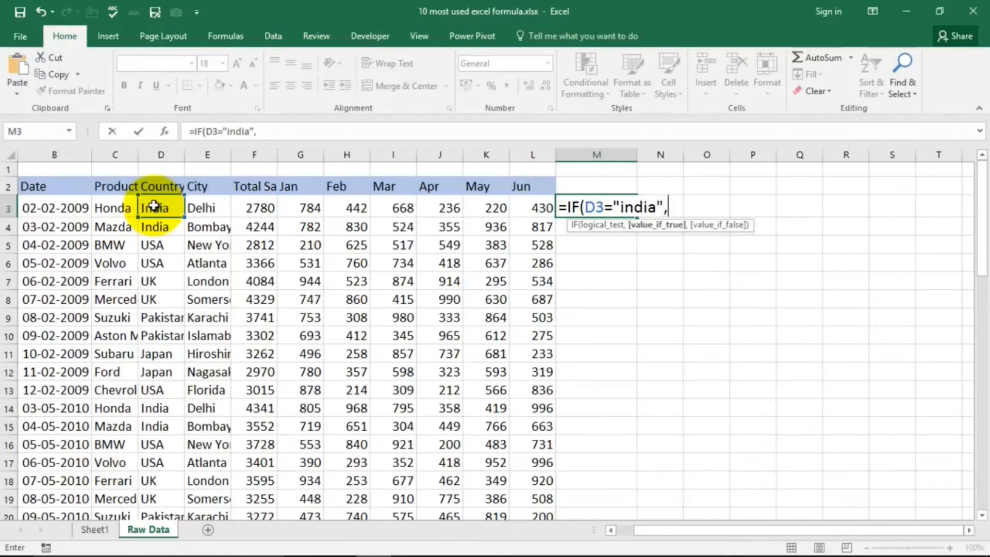
text(Hindi)
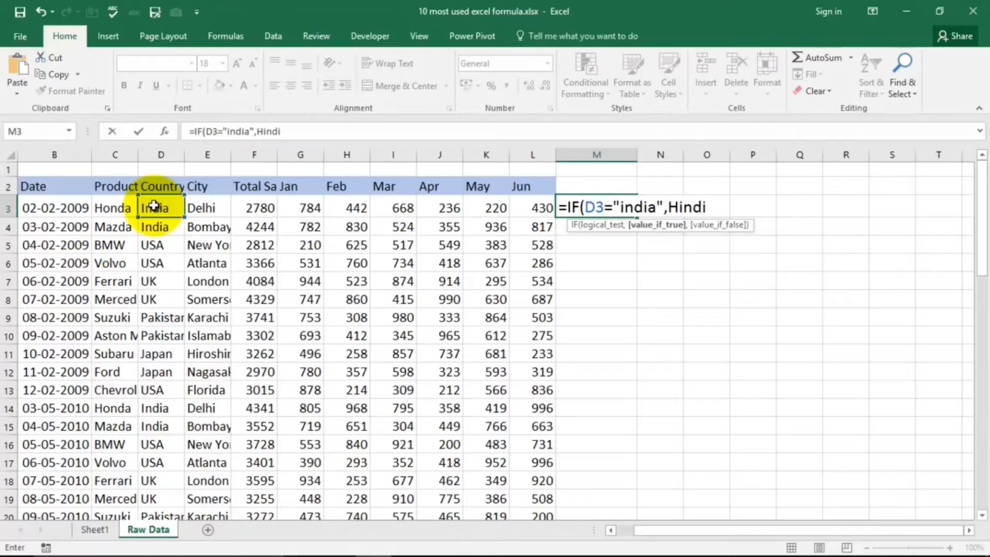
text(,)
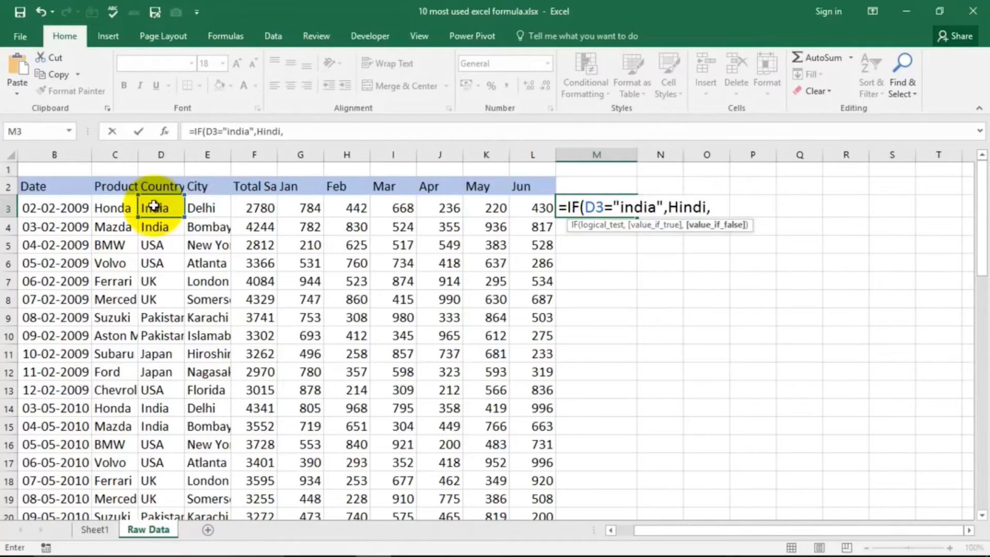
text(Othe)
key(BackSpace)
key(BackSpace)
key(BackSpace)
key(BackSpace)
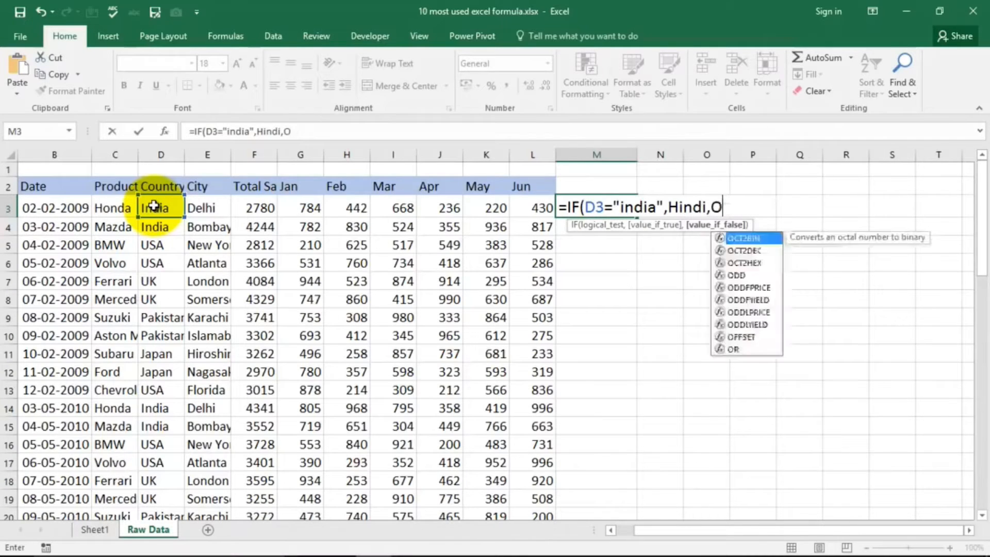
key(BackSpace)
key(BackSpace)
key(BackSpace)
key(BackSpace)
key(BackSpace)
key(BackSpace)
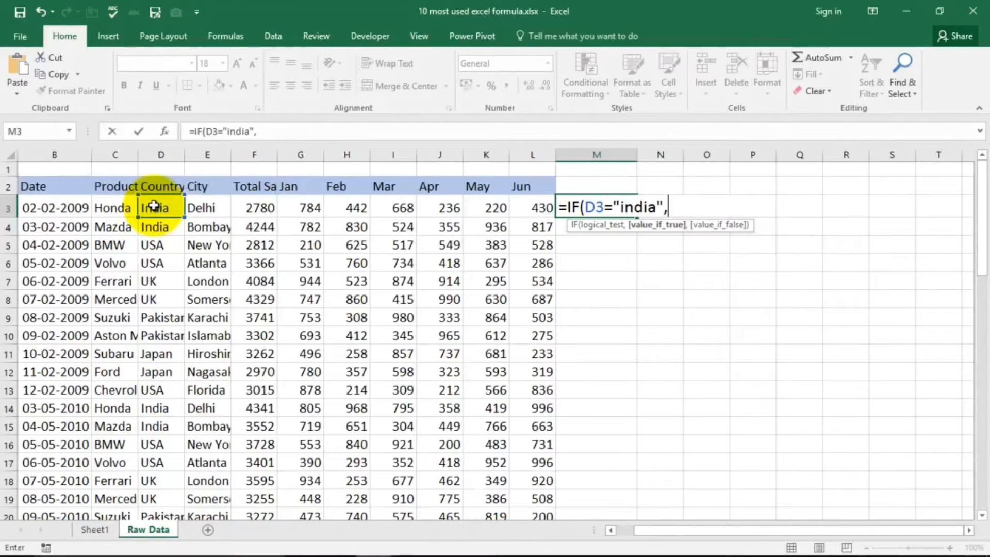
Step: Complete the IF formula in M3 with "Hindi" as the true result and "Other Language" as the false result
text("Hindi)
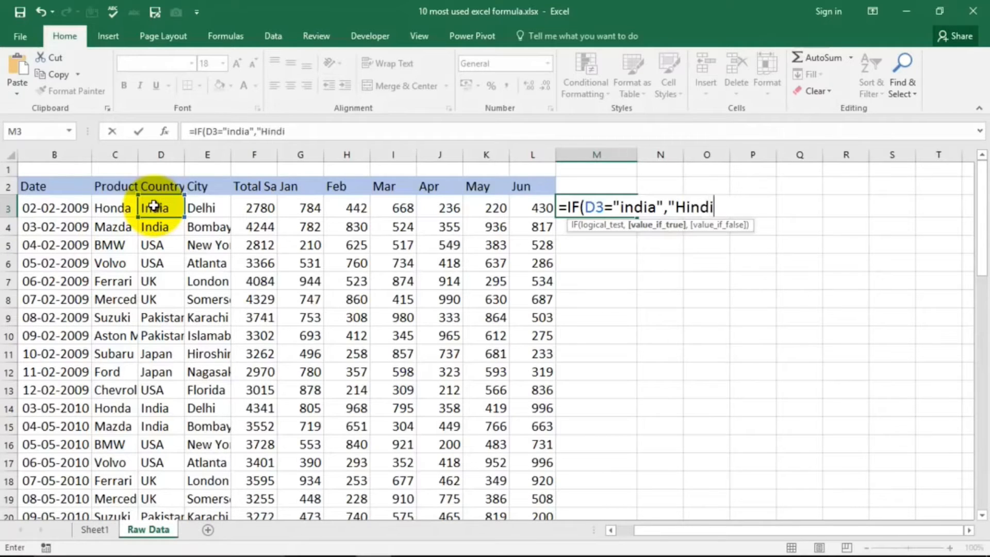
text(",)
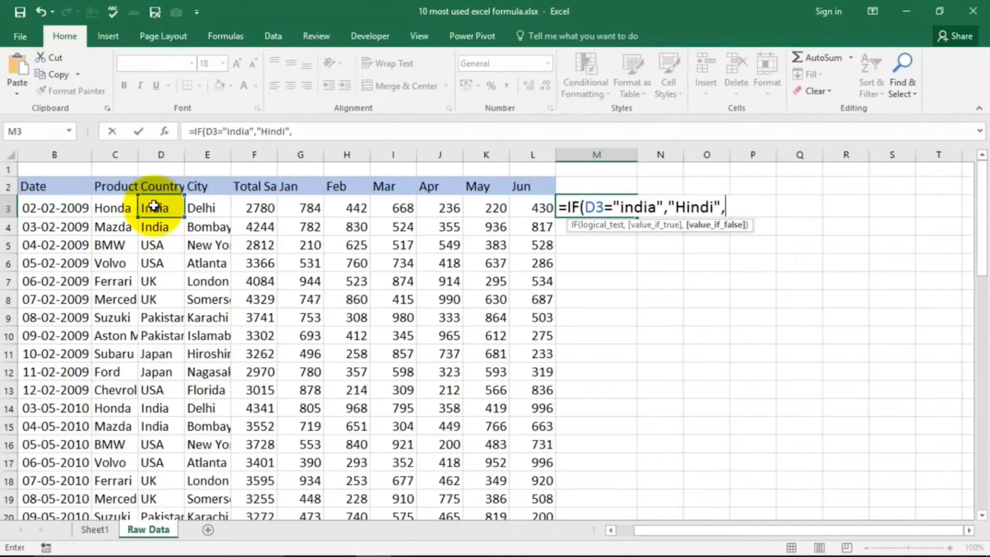
text("Other Language)
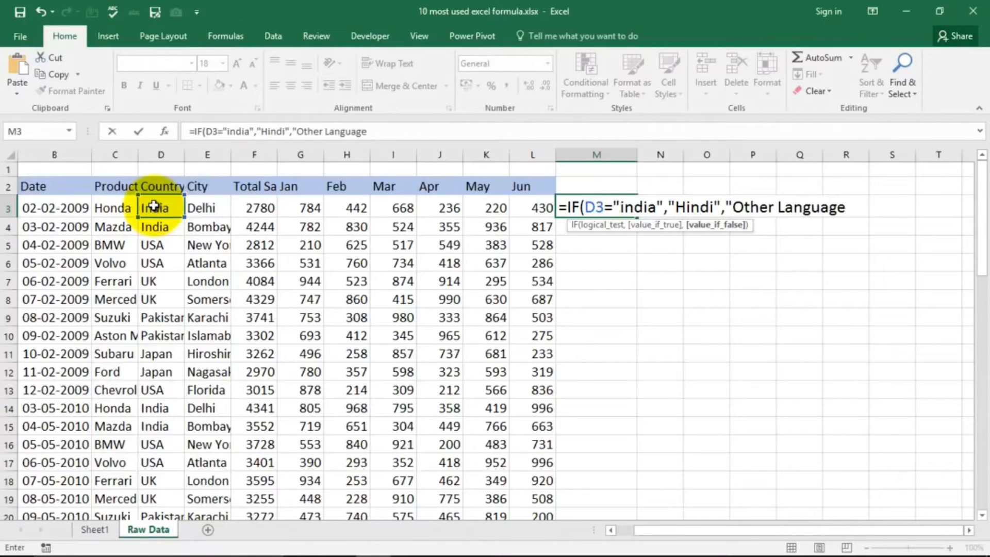
text("))
key(Return)
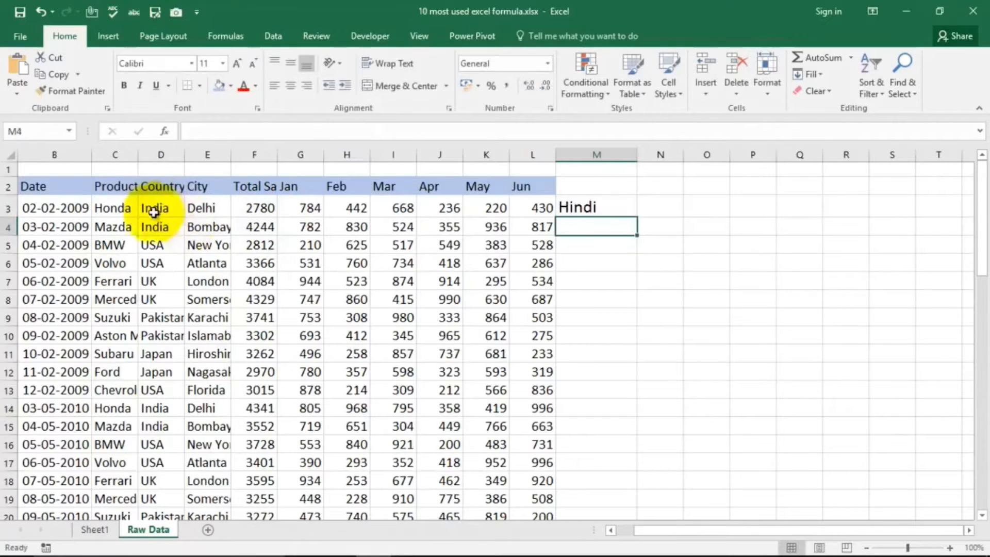
Step: Test the IF formula by changing the country in D3 to USA, check cell M3, and undo the change
click(153, 206)
click(571, 207)
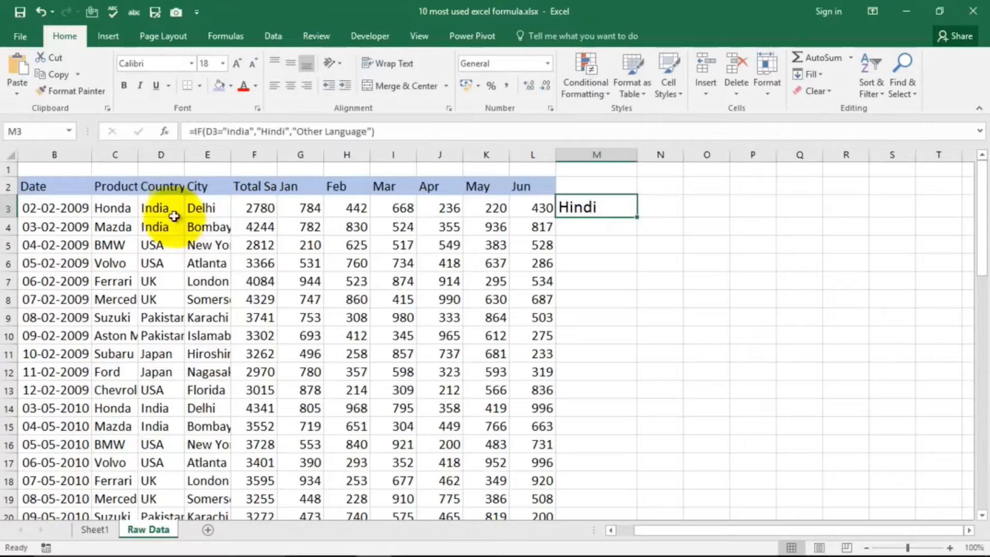
click(156, 207)
text(USA)
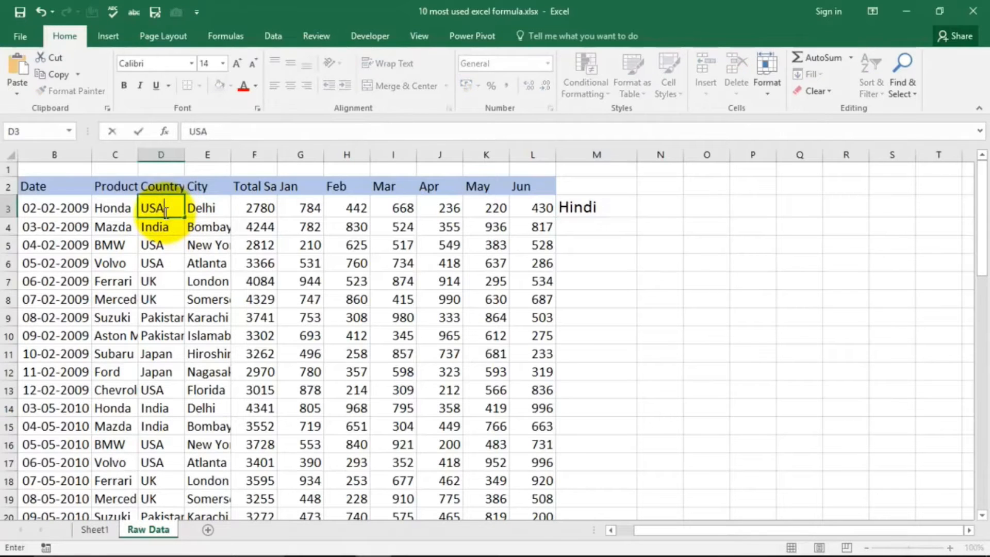
key(Return)
click(592, 211)
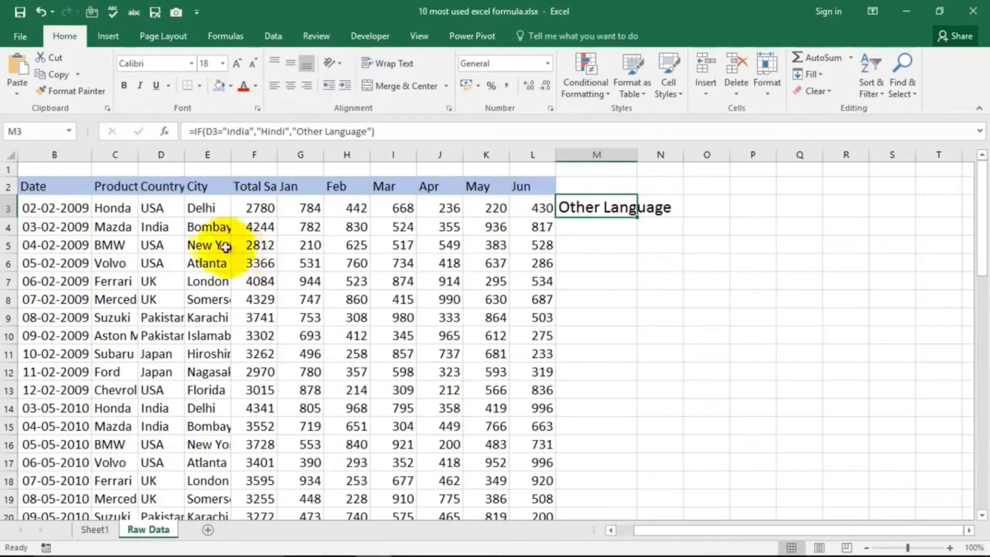
key(ctrl+z)
click(592, 206)
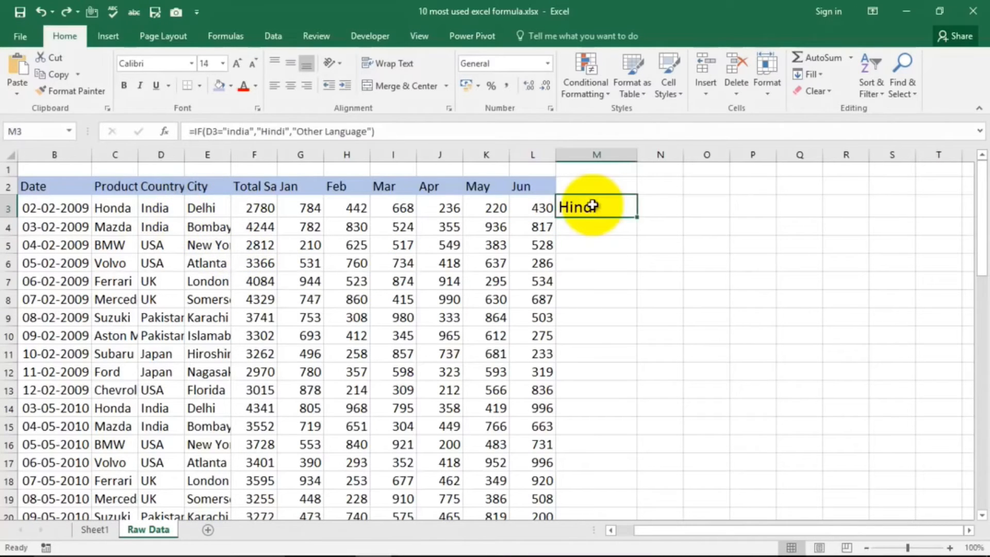
Step: Clear cell M3 and start a new IF formula there with the logical test F3<=3000 on Total Sales
key(Delete)
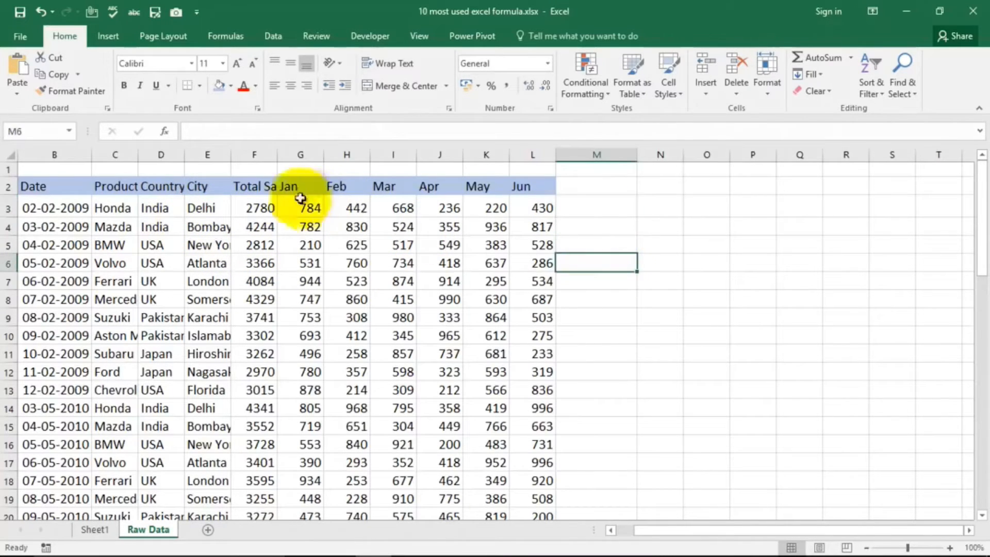
click(262, 207)
click(608, 204)
text(=if()
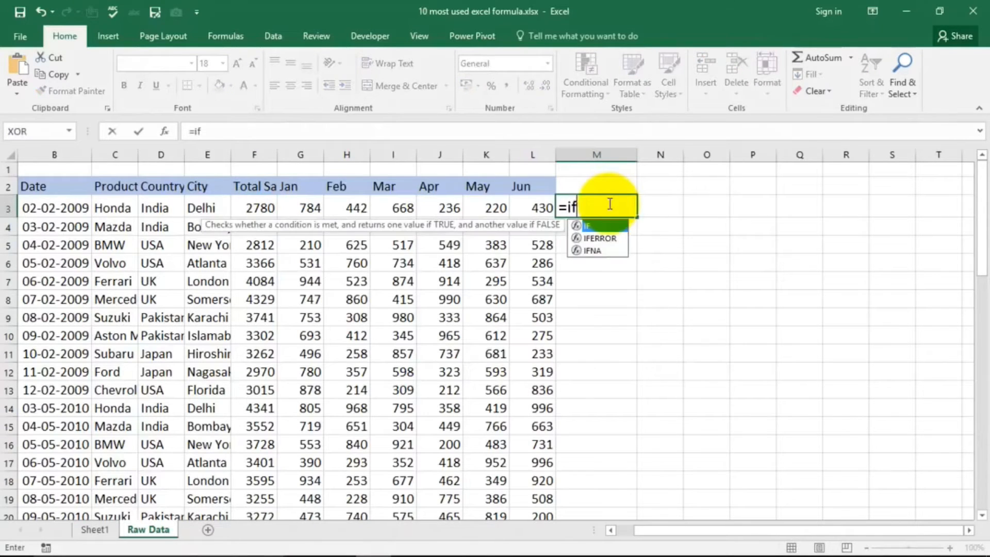
click(255, 206)
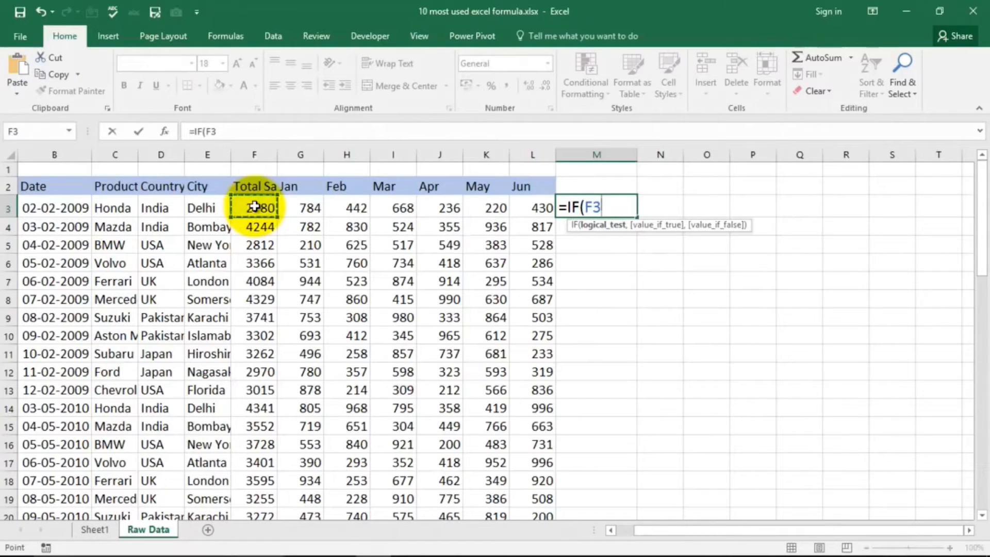
text(<=3000)
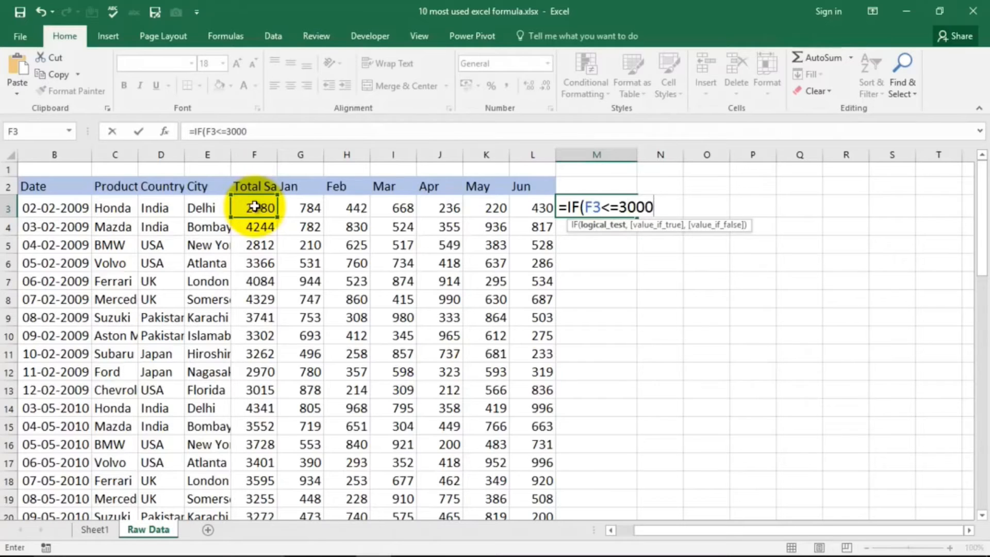
text(,)
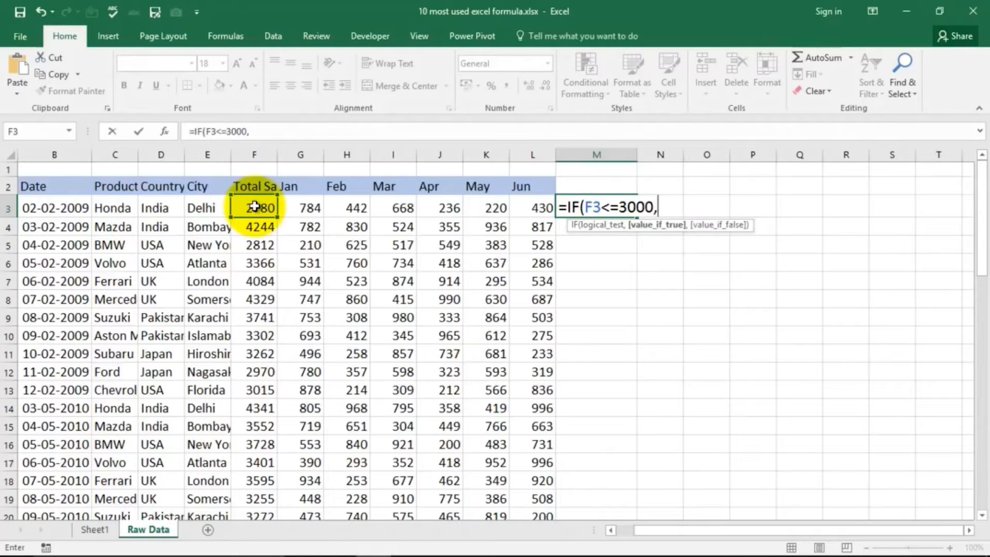
text("Good Jo)
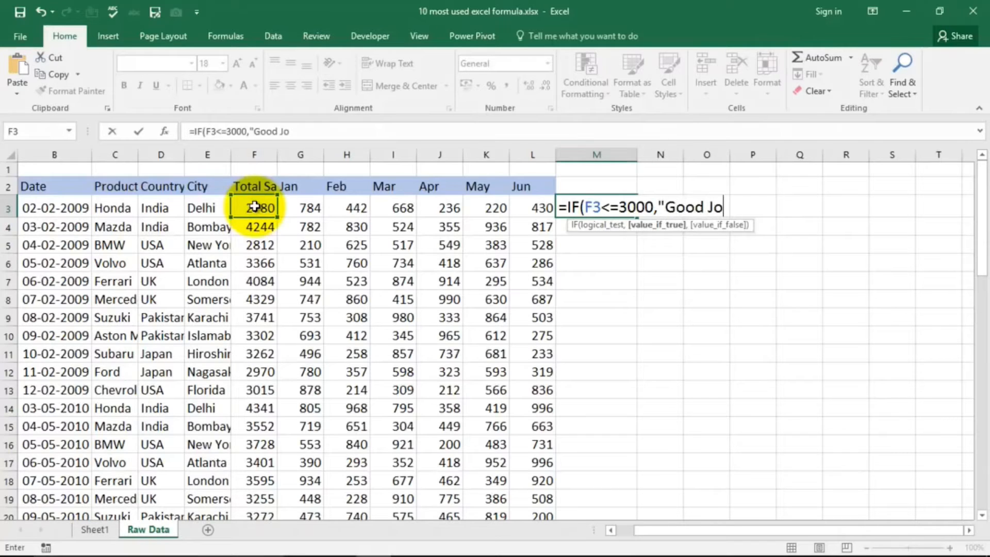
text(b",)
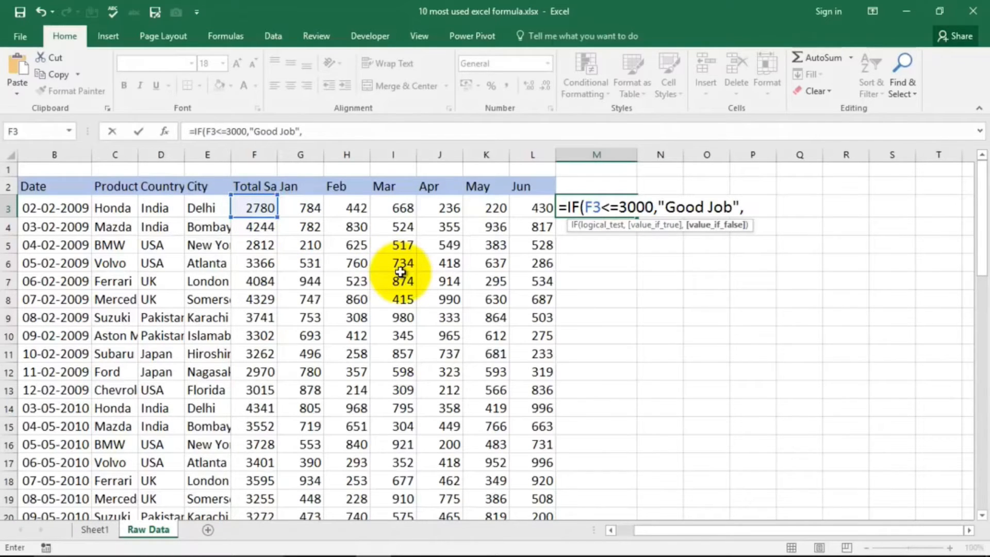
Step: Replace the true result with "Work Harder" and complete the IF formula in M3 with "Good Job" as the false result
drag(668, 208, 729, 204)
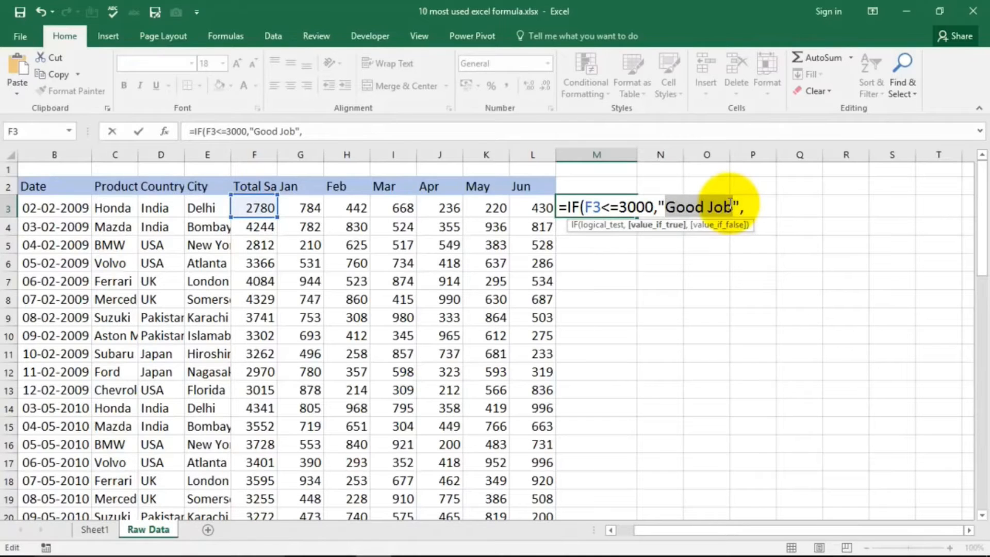
text(Work )
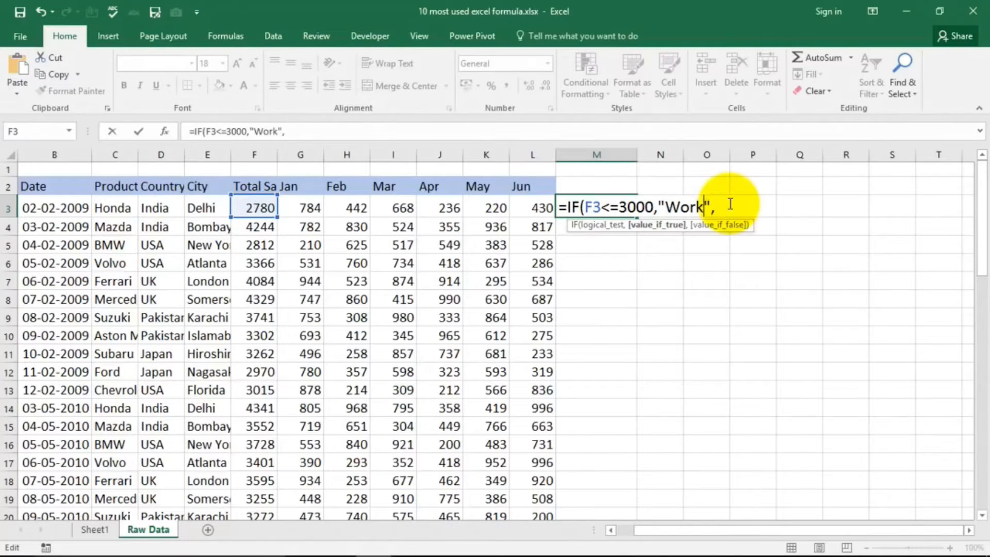
text(Harder)
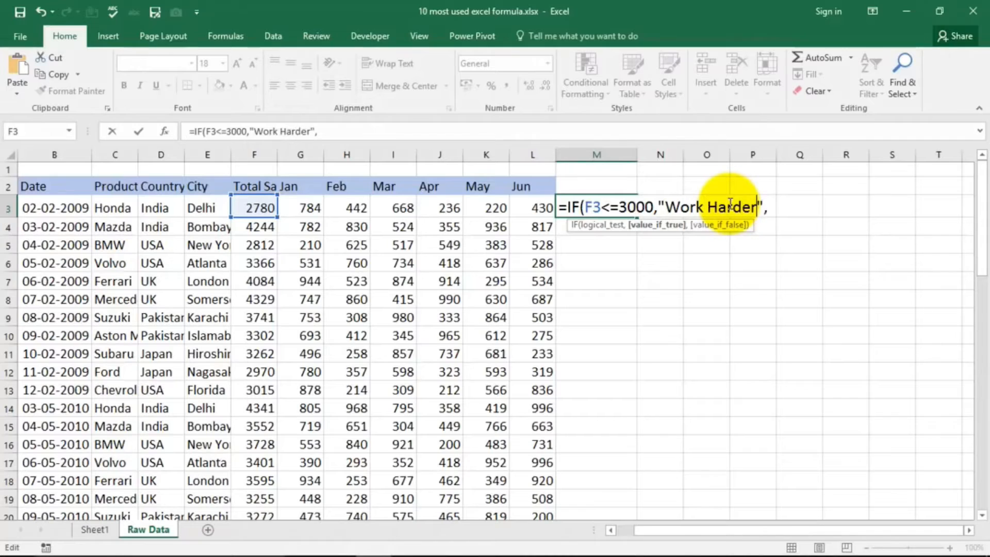
click(769, 210)
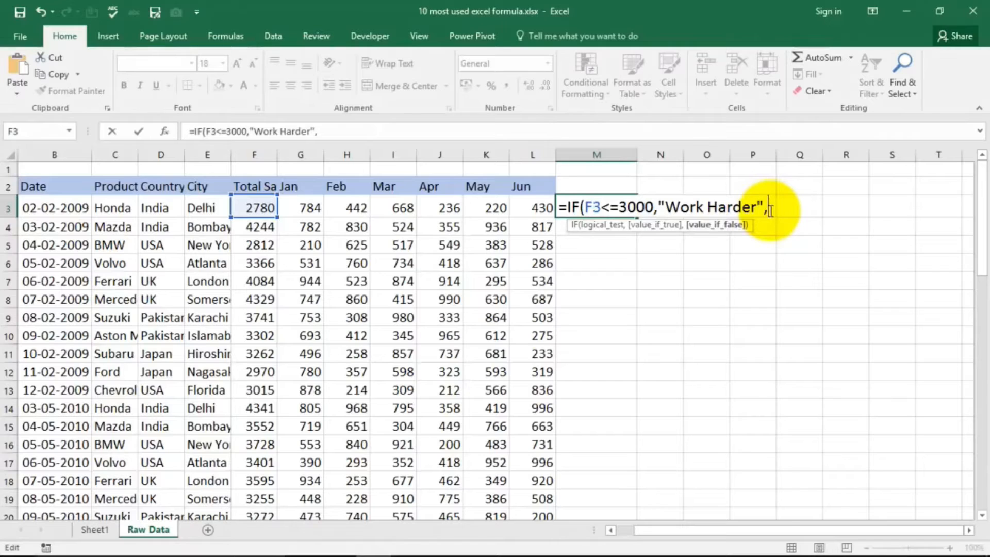
text("Good Job"))
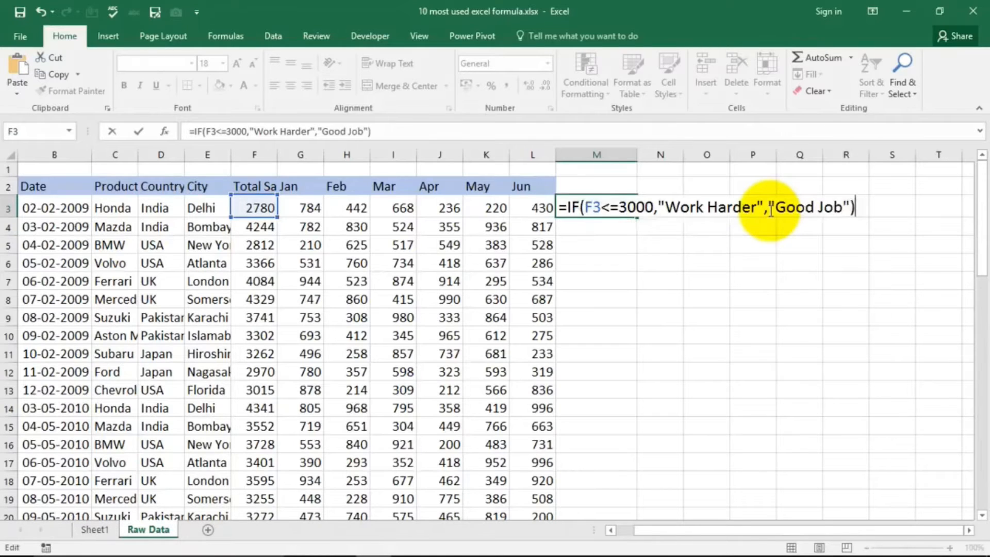
key(Return)
click(611, 209)
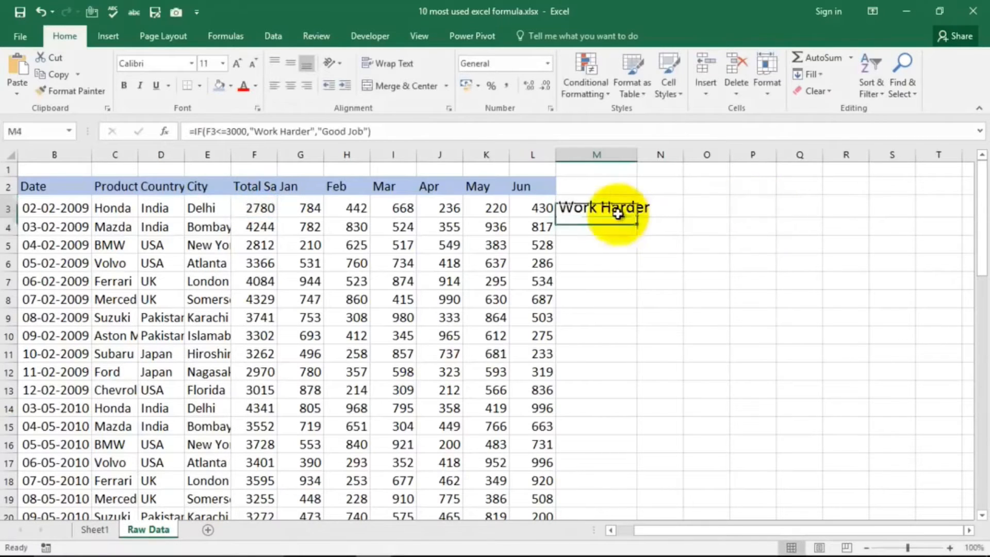
Step: Test the IF formula by setting the Total Sales value in F3 to 3100
click(255, 205)
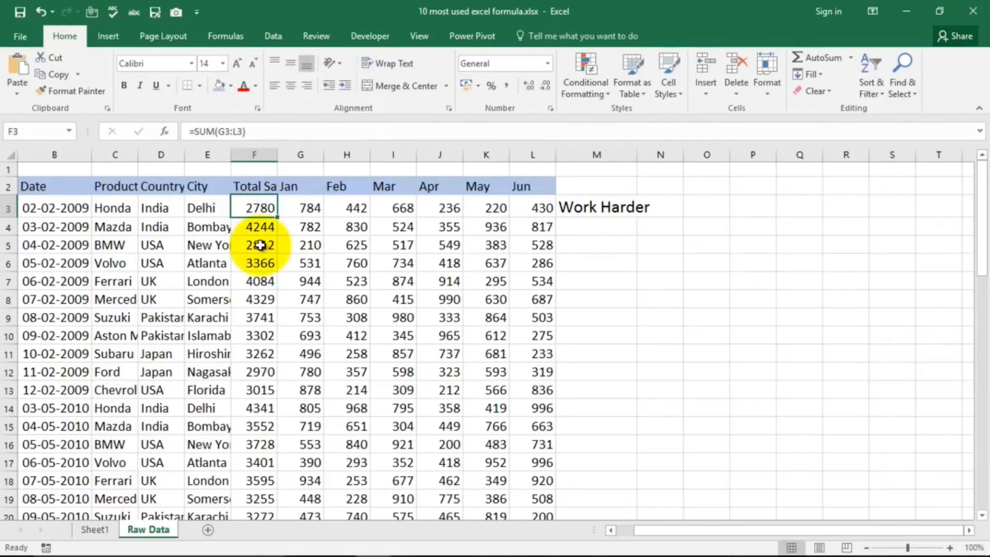
text(3100)
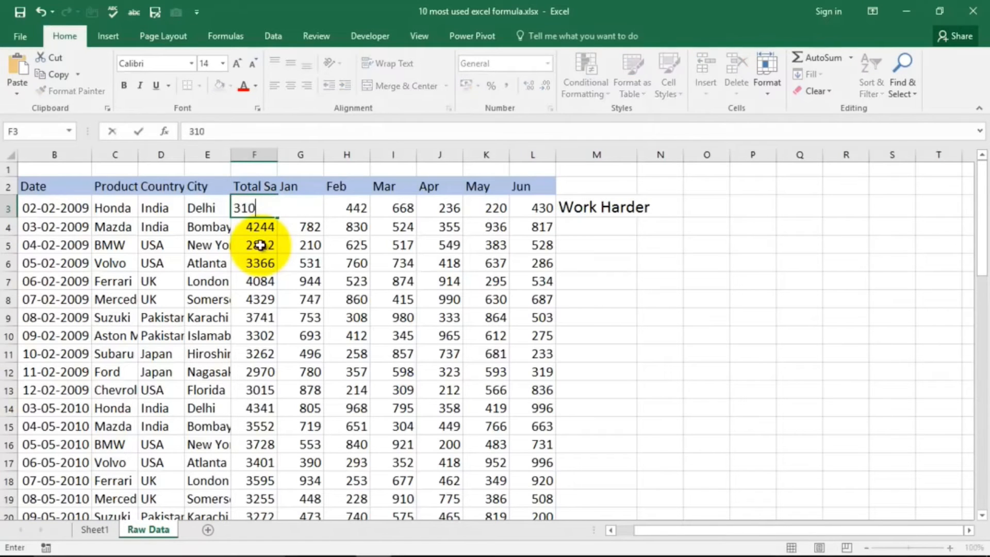
key(Return)
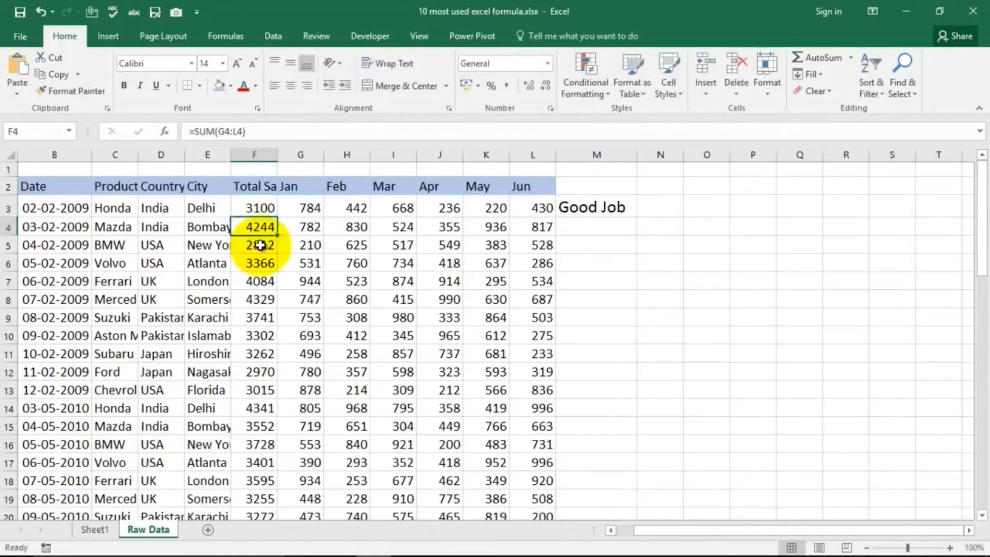
click(265, 208)
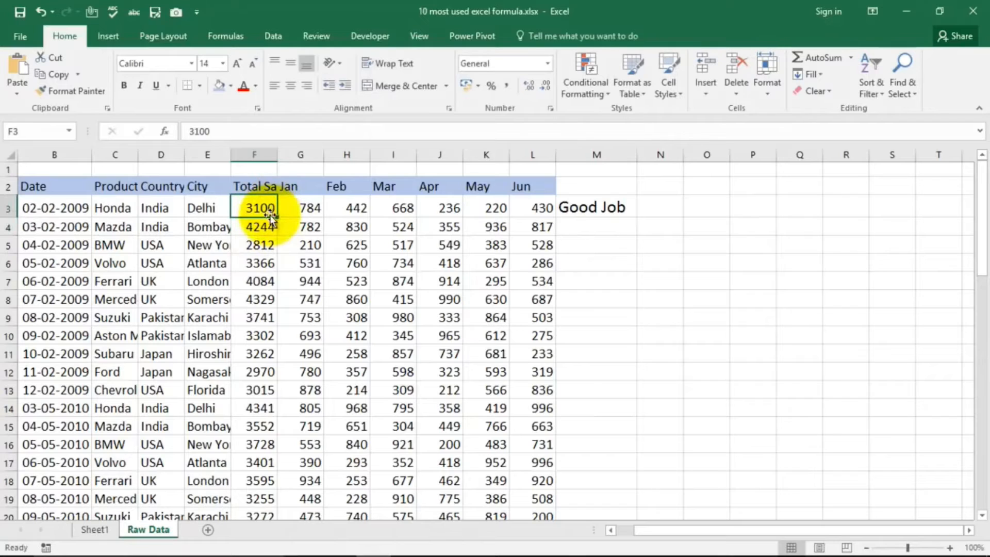
Step: Look up the Countif formula entry in the Sheet1 list and return to the Raw Data sheet
click(96, 531)
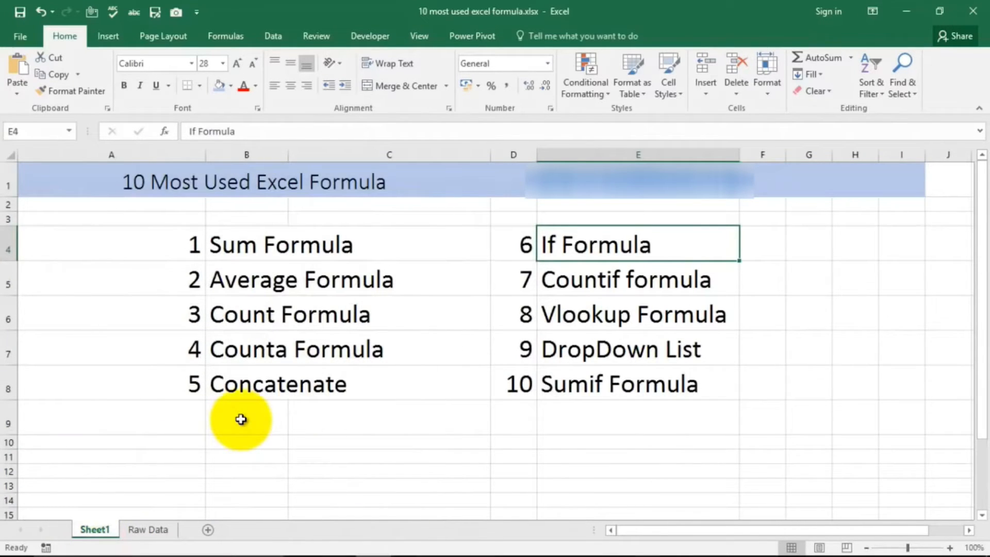
click(569, 279)
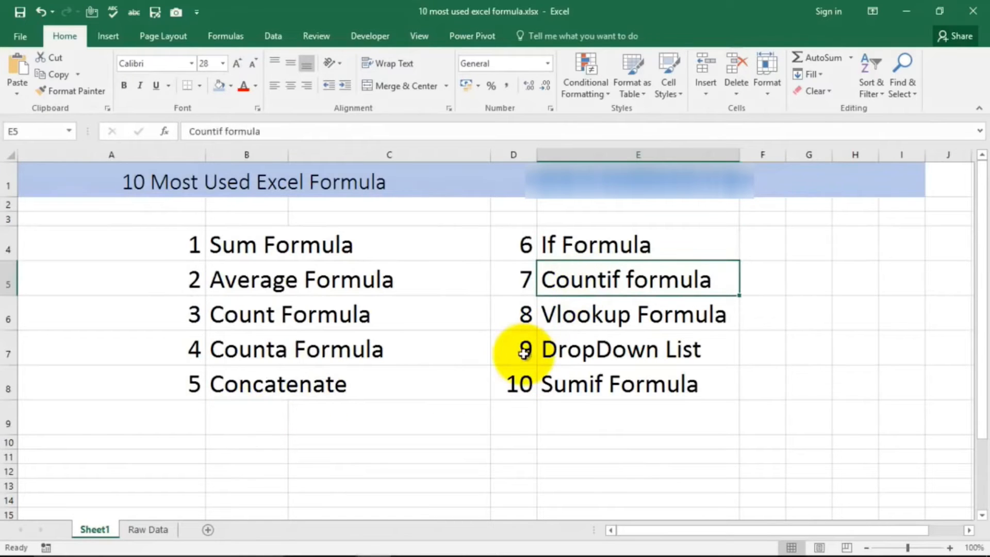
click(150, 531)
Step: Clear the IF formula from cell M3 and start a COUNTIF formula there
click(612, 213)
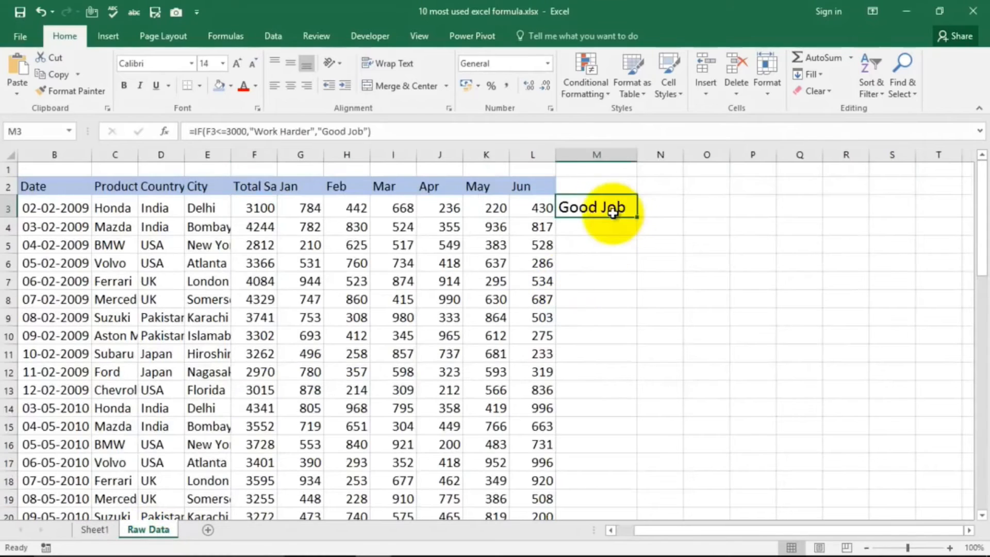
key(Delete)
key(Right)
key(Left)
key(Right)
key(Left)
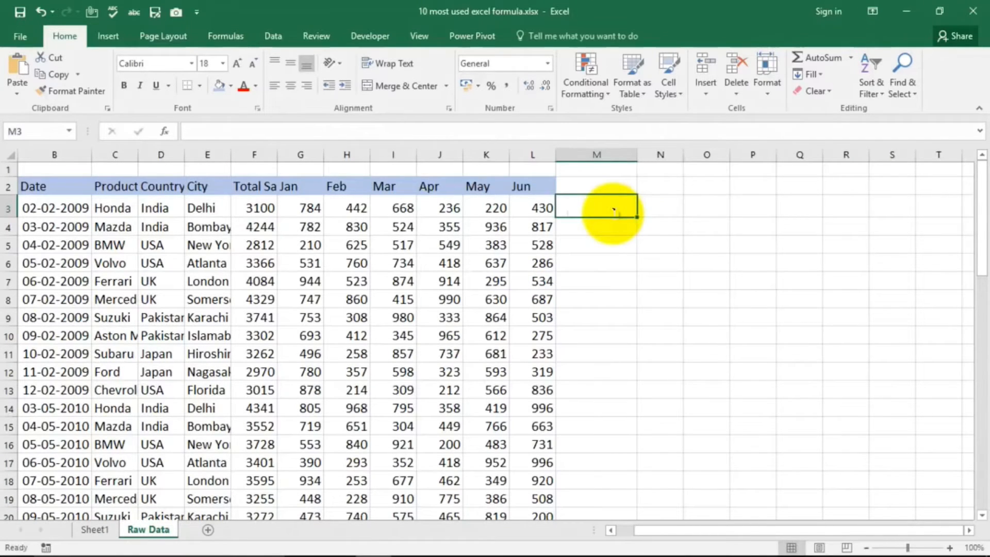
text(=coun)
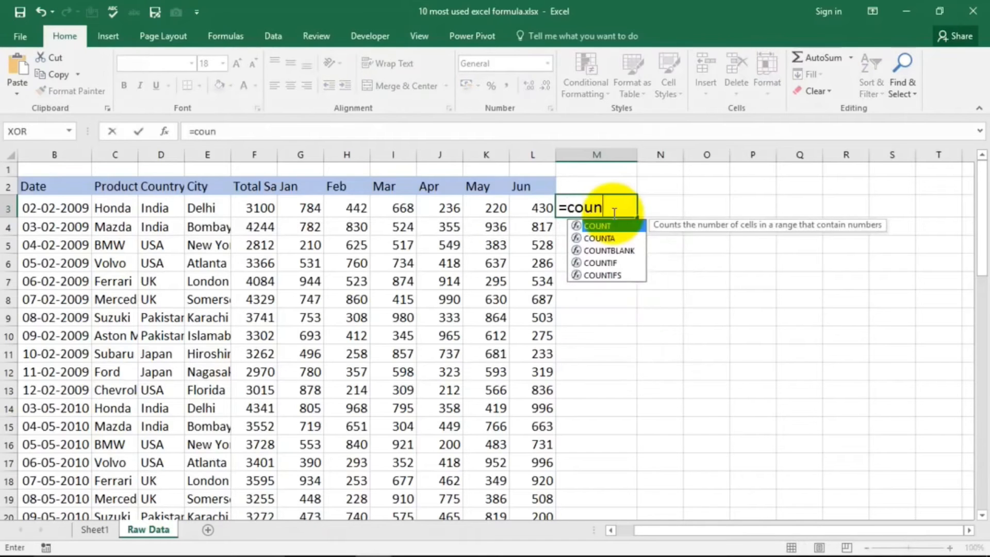
key(Down)
key(Down)
key(Down)
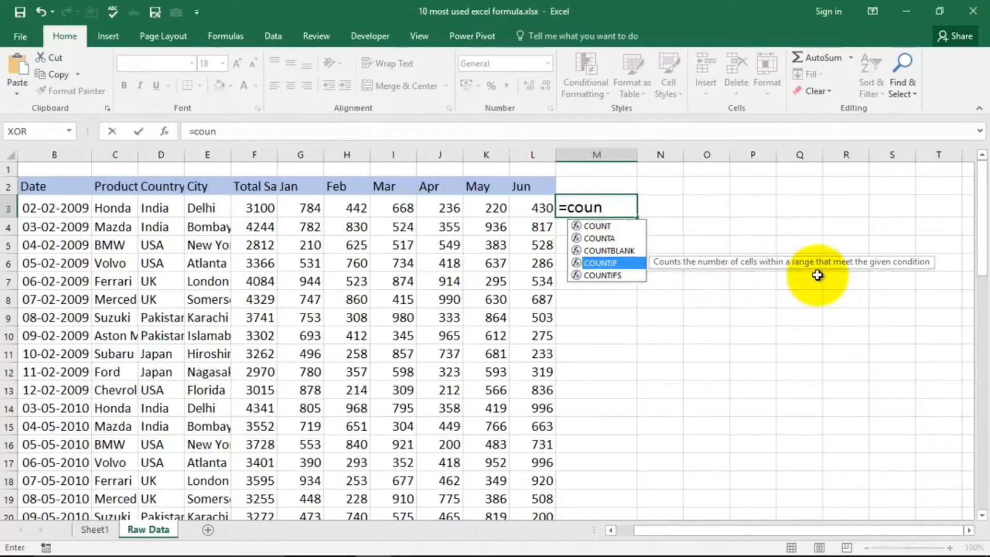
key(Tab)
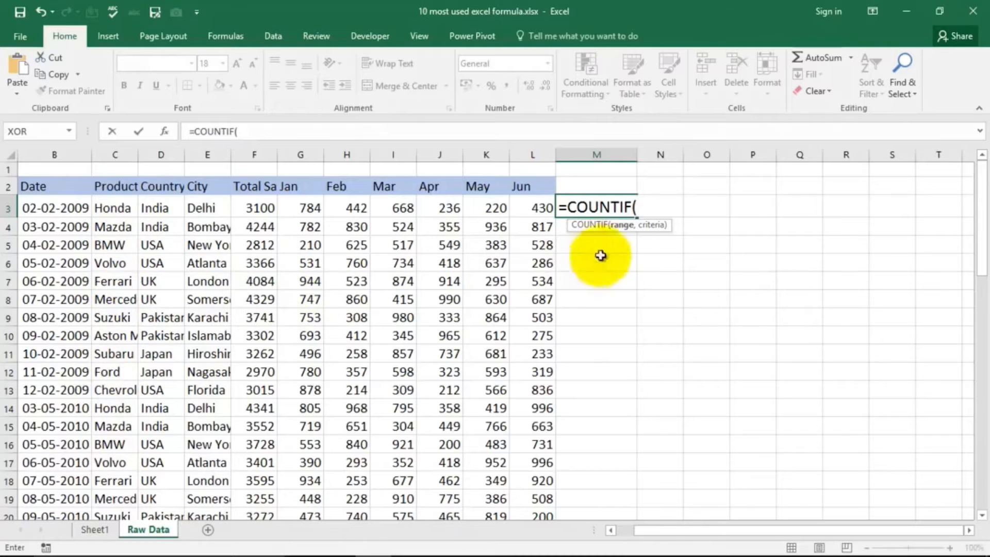
Step: Complete the COUNTIF formula in M3 with the product range C3:C57 and the criterion "BMW"
drag(110, 208, 110, 481)
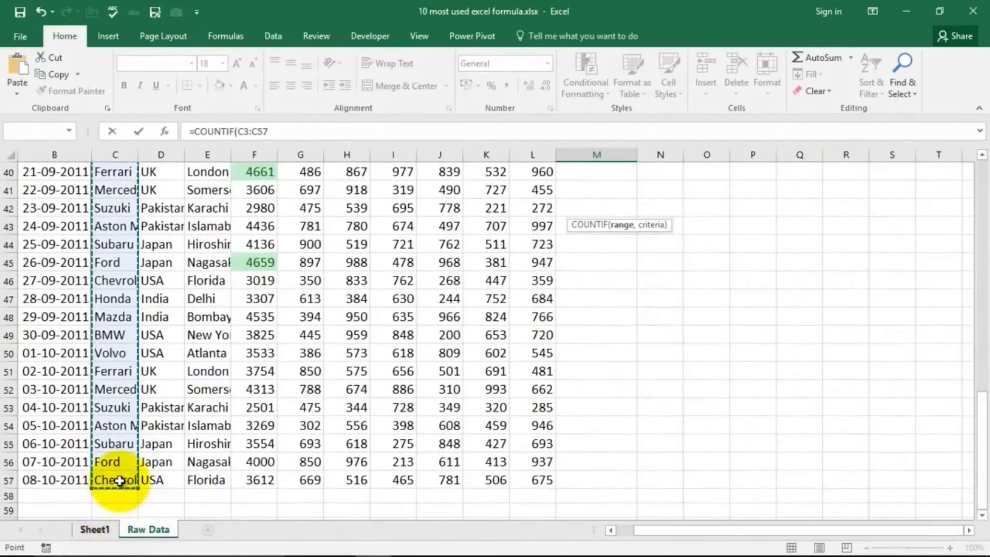
text(,)
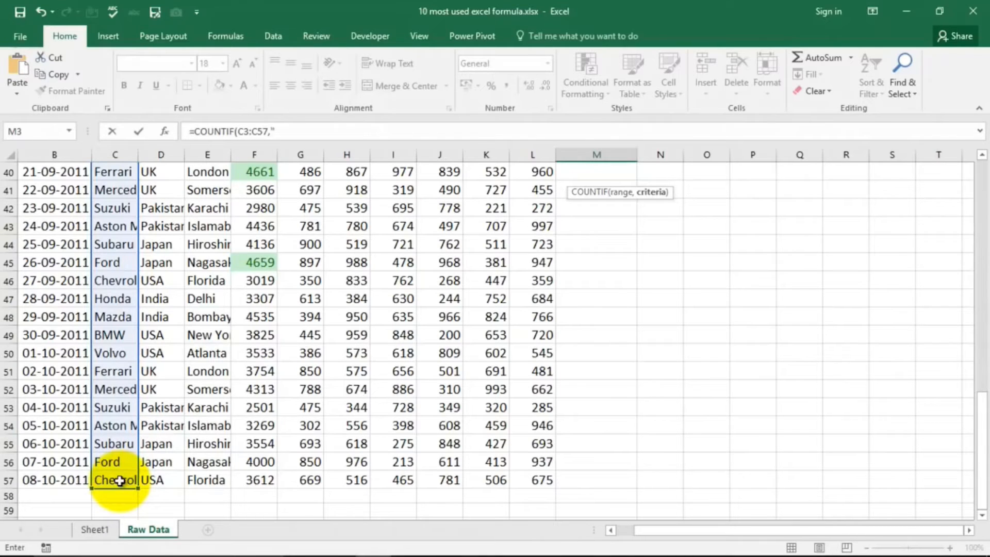
click(288, 133)
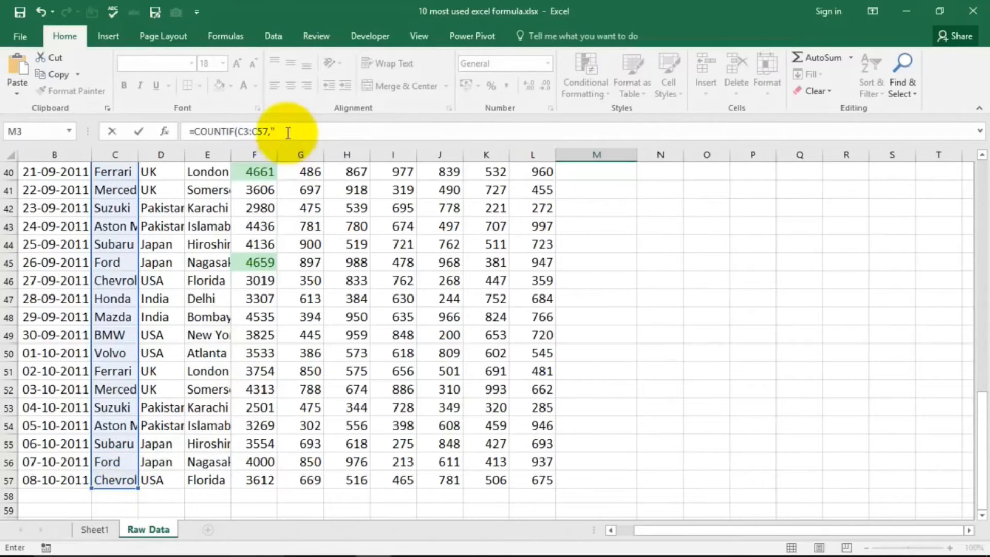
text("BMW")
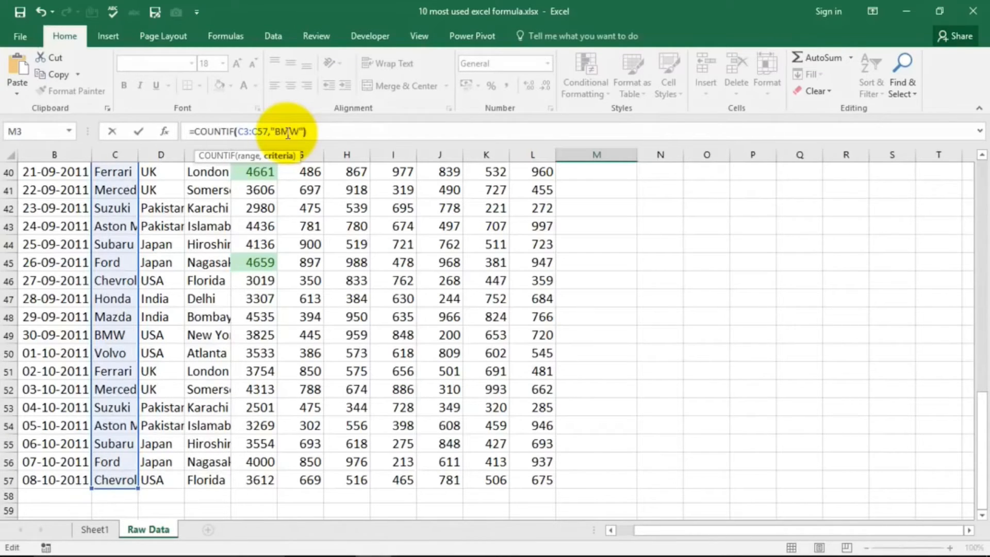
text())
key(ctrl+Return)
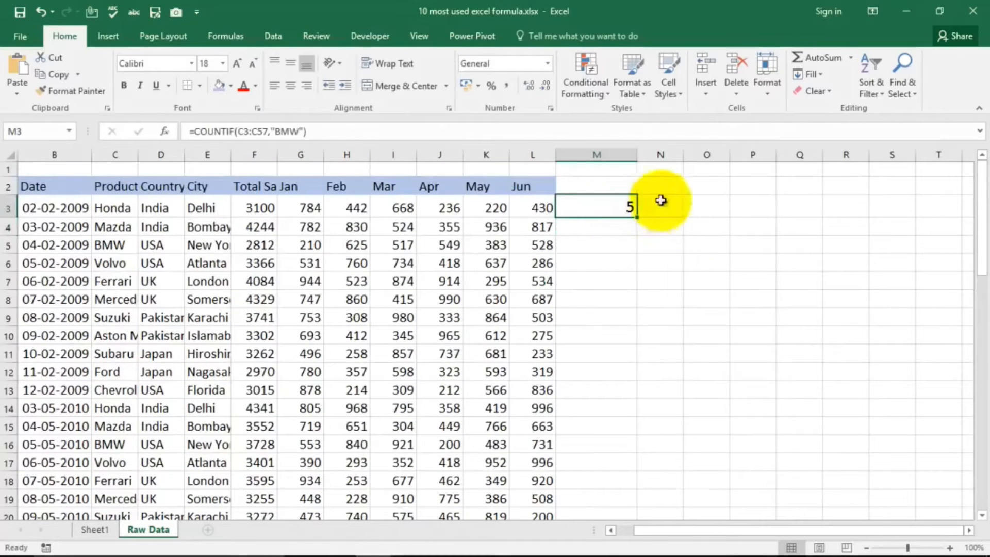
Step: Enter Volvo in cell O2
click(707, 192)
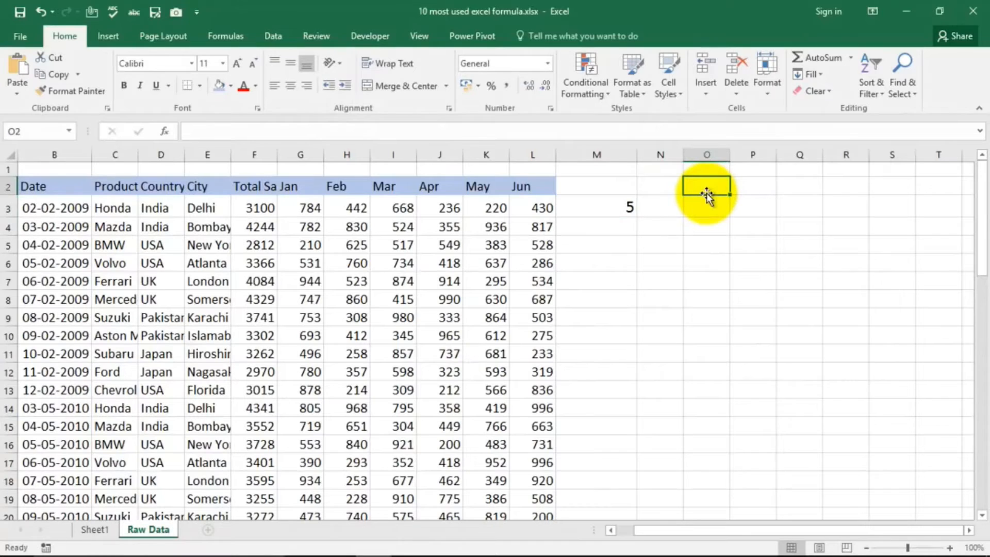
text(Volvo)
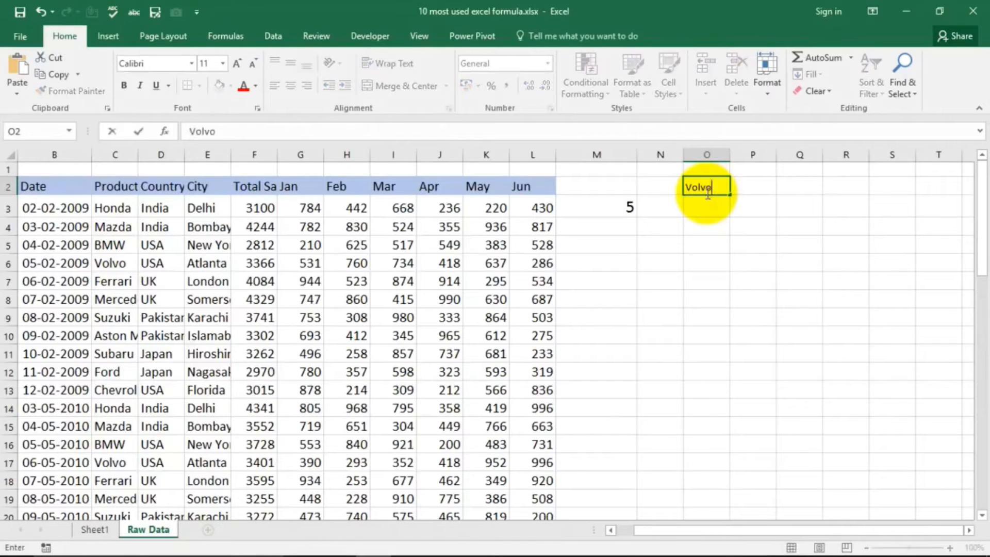
key(Return)
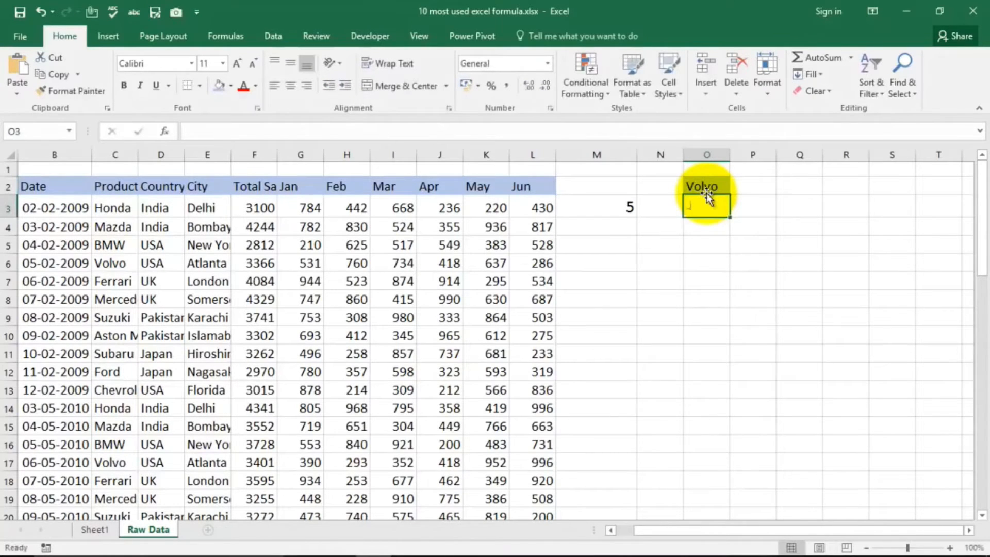
Step: Start a COUNTIF formula in cell O3 over the product range C3:C57
text(=coun)
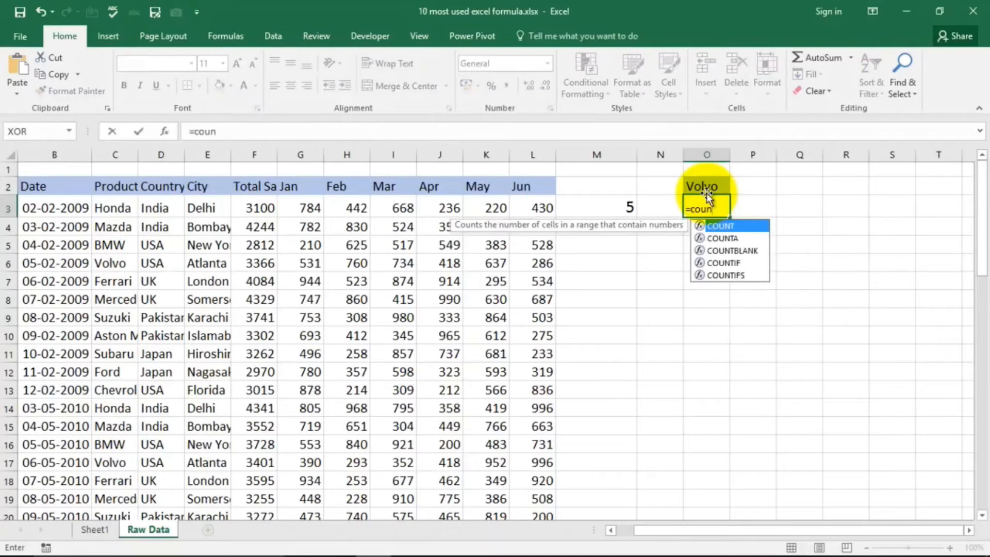
key(Down)
key(Down)
key(Down)
key(Tab)
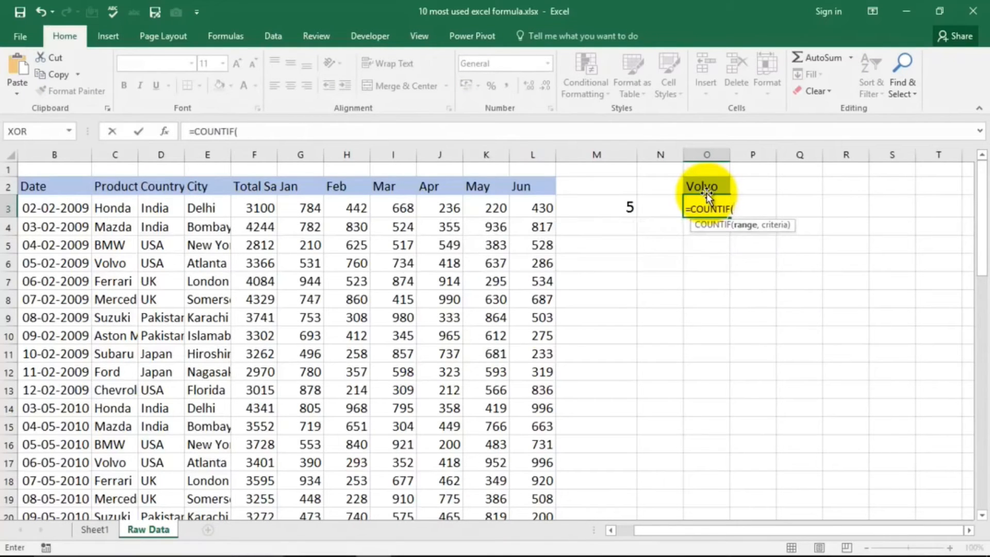
click(119, 206)
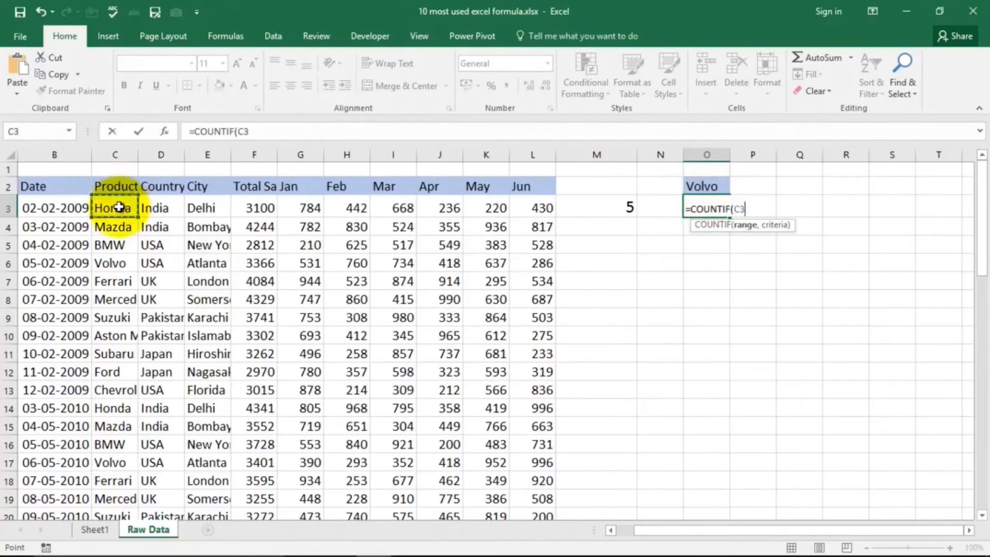
key(ctrl+shift+Down)
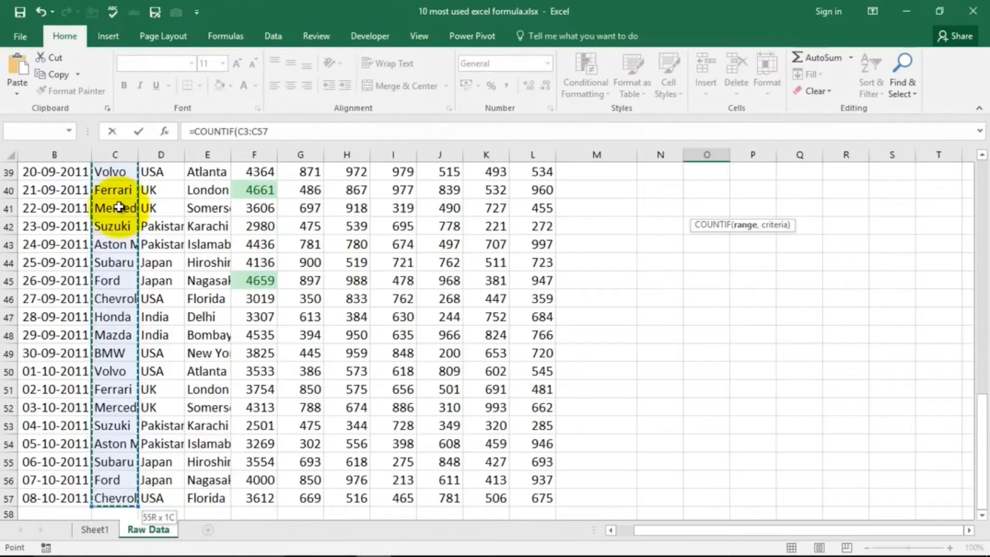
text(,)
Step: Complete the COUNTIF formula in O3 with cell O2 as the criterion
scroll(690, 309, up, 6)
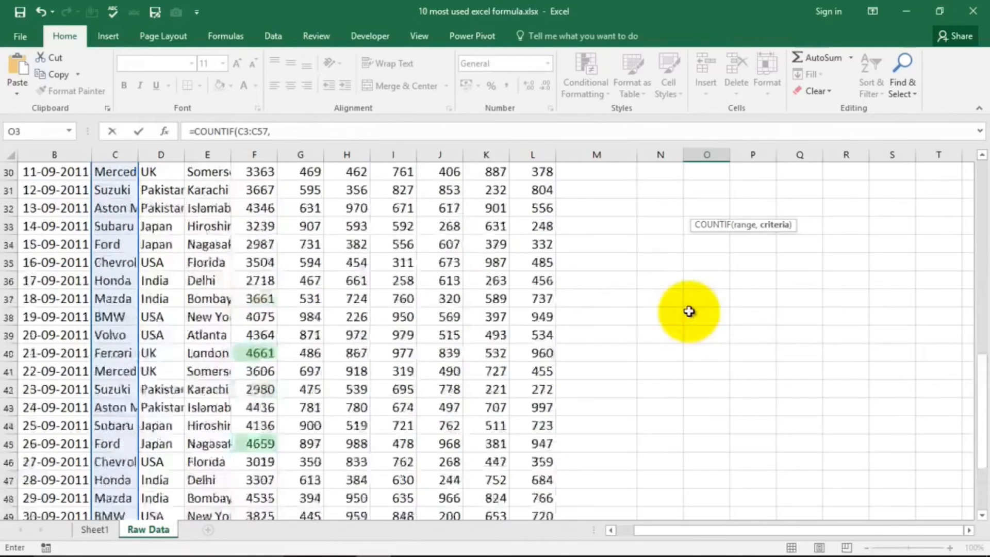
scroll(741, 259, up, 7)
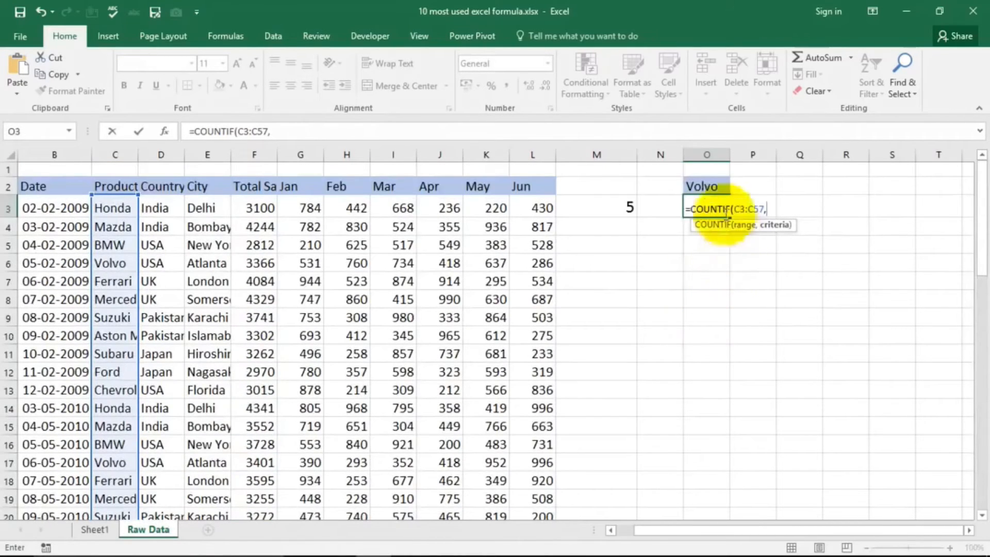
click(709, 182)
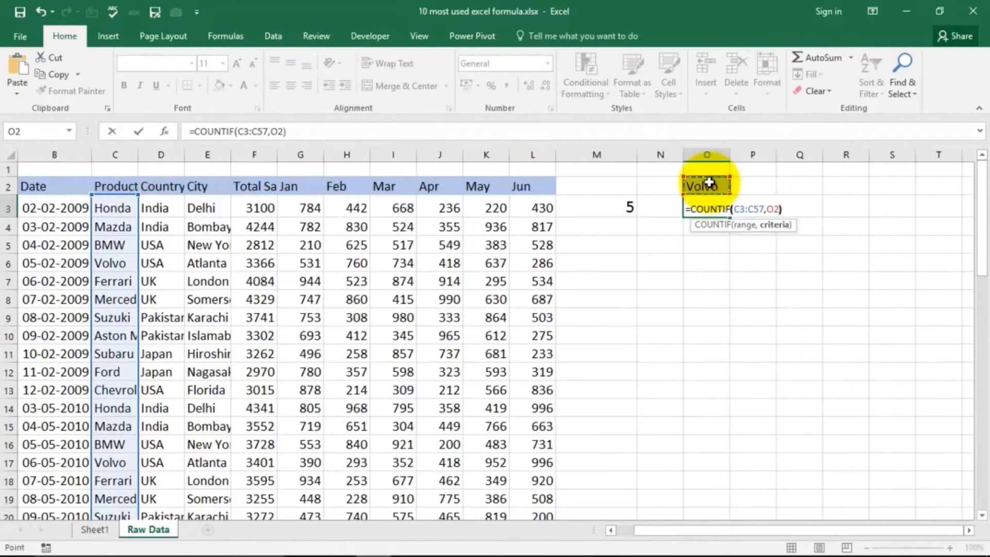
key(Return)
key(Up)
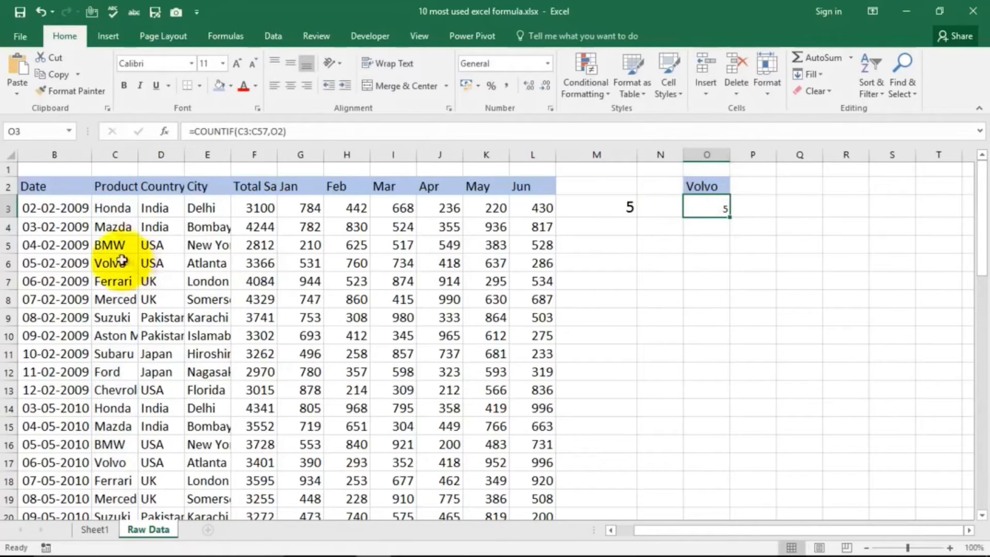
Step: Replace the product in cell C4 with Volvo
click(113, 241)
click(119, 221)
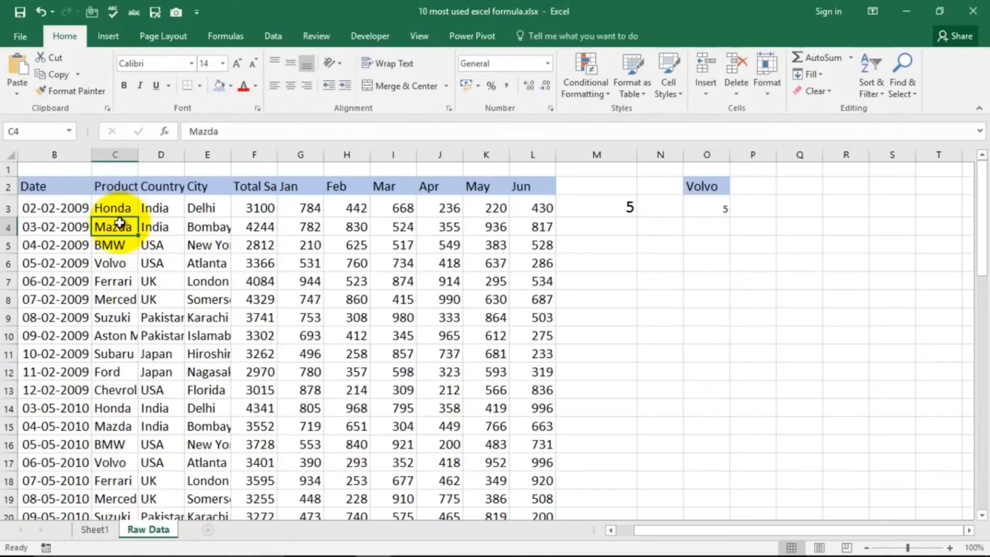
text(Volvo)
key(Return)
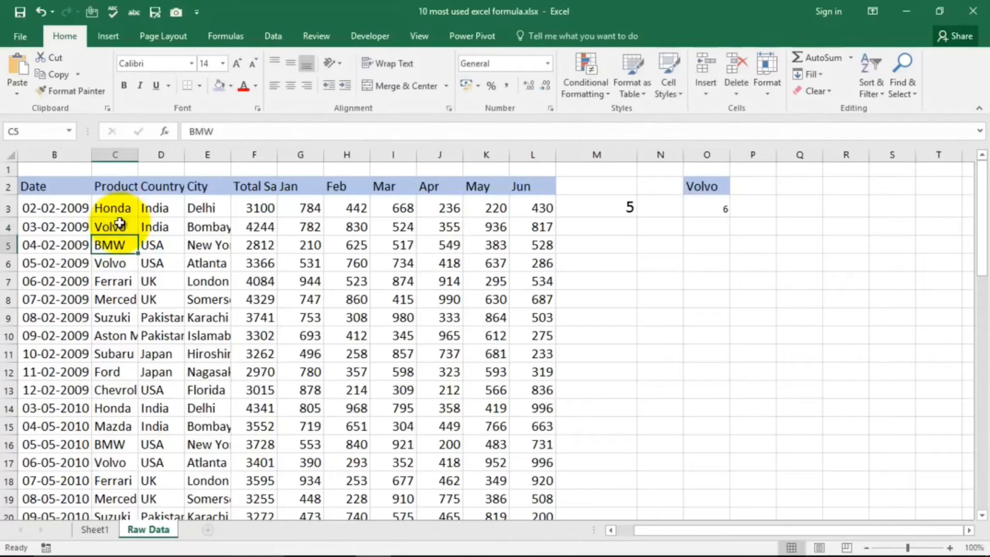
Step: Enlarge the font of the COUNTIF result in cell O3
click(712, 207)
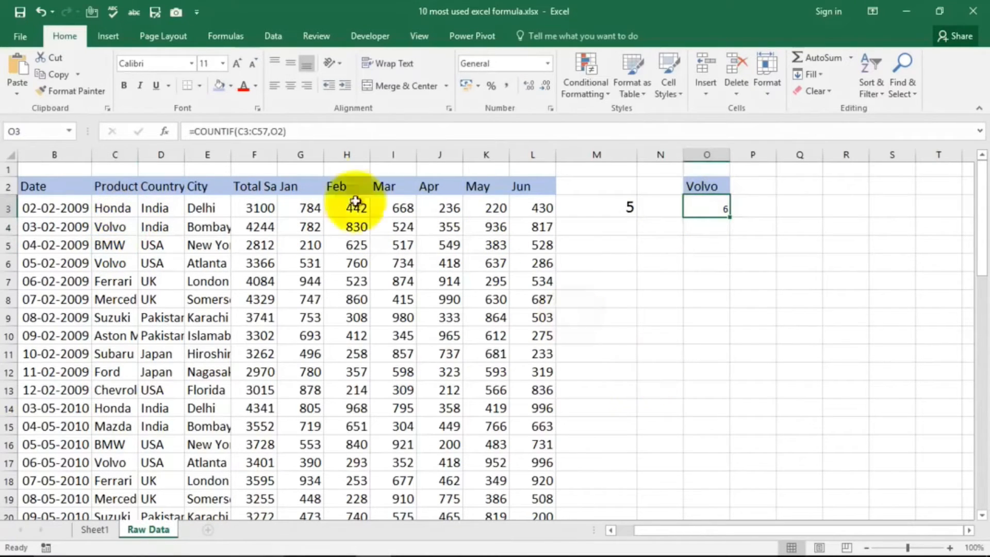
click(237, 63)
click(236, 62)
click(236, 63)
click(660, 286)
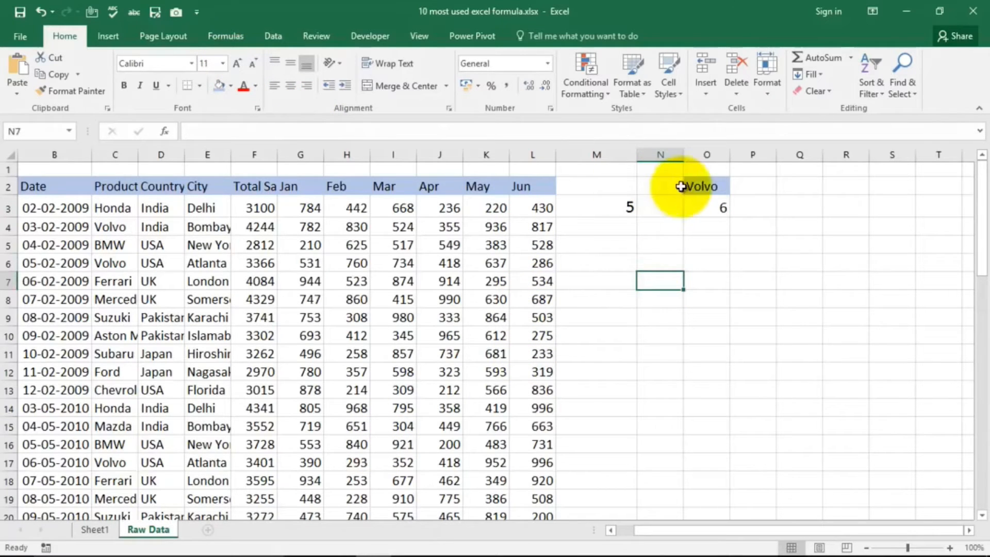
Step: Clear all contents and formatting from cells O2:O3
drag(662, 186, 727, 211)
click(752, 262)
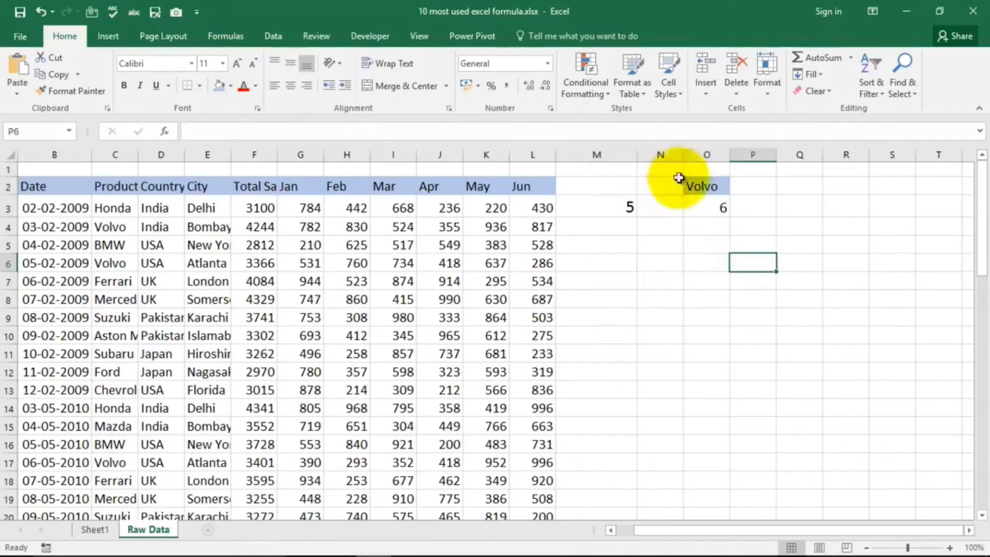
drag(693, 184, 725, 208)
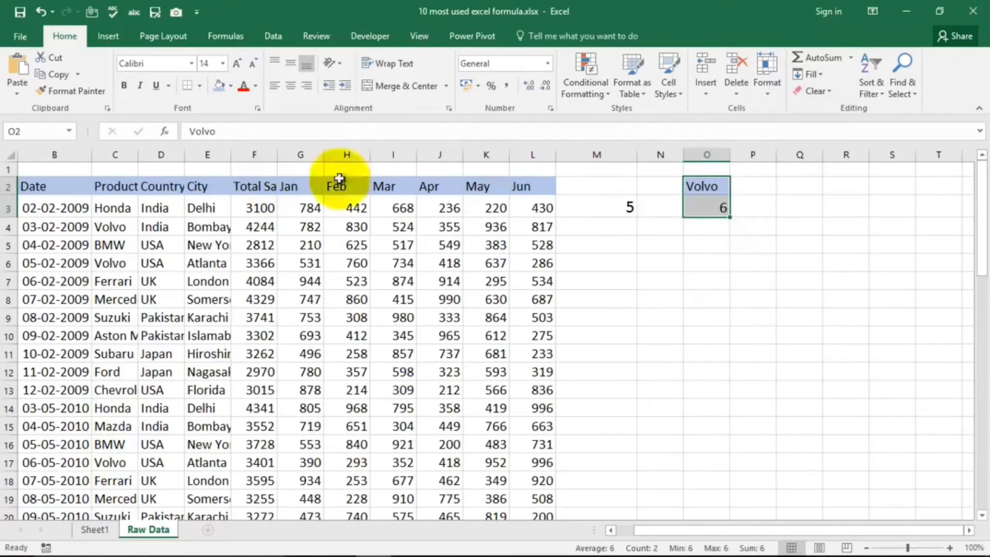
click(829, 94)
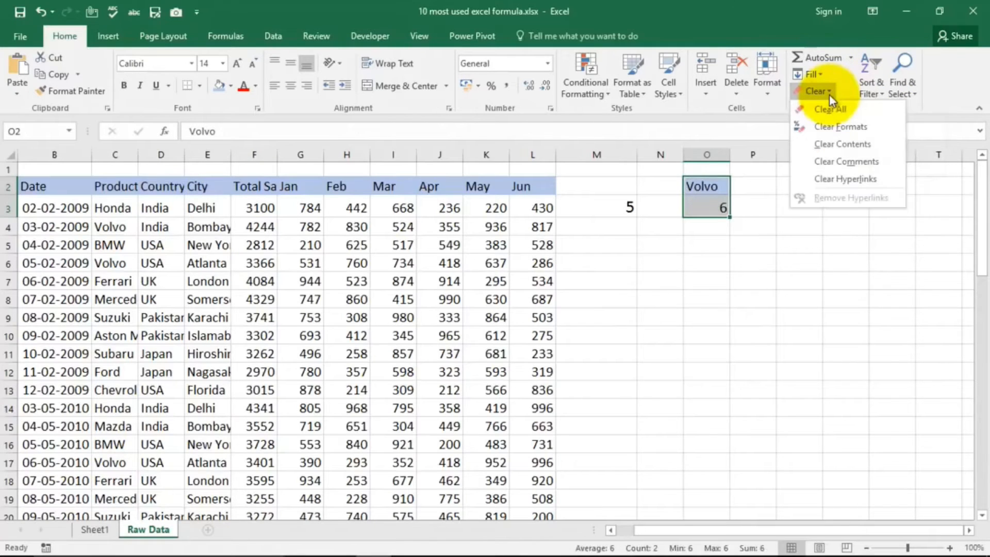
click(829, 110)
click(791, 202)
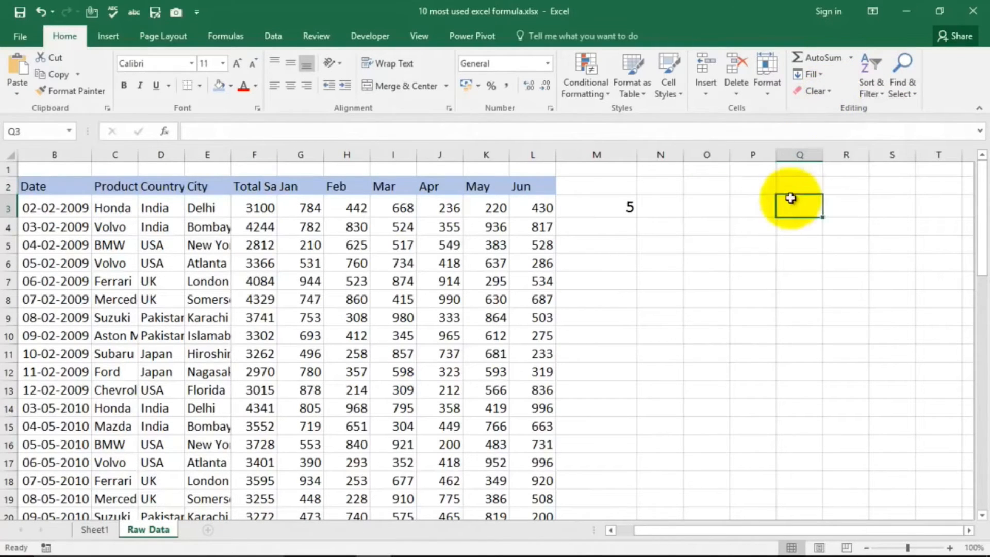
Step: Select the Vlookup Formula entry in the formula list on Sheet1
click(94, 530)
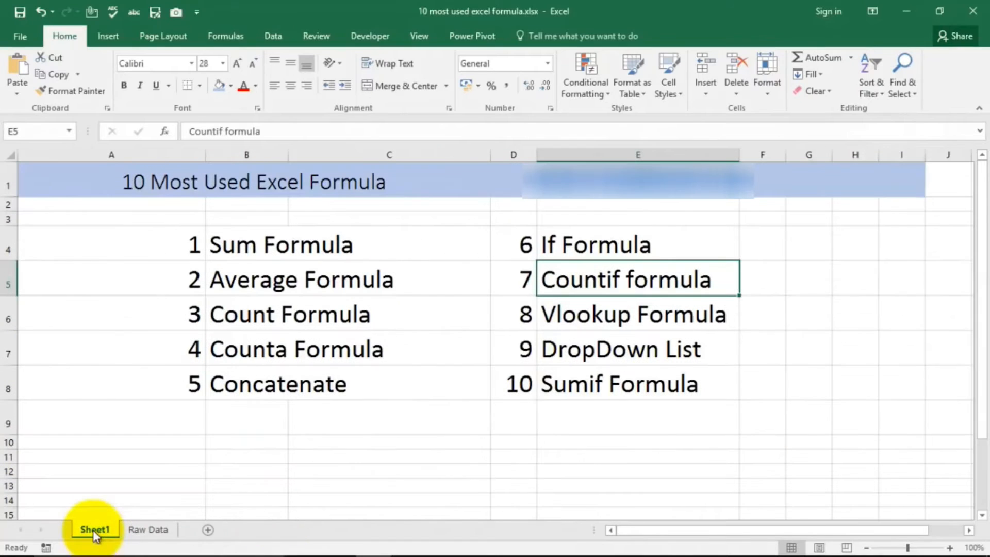
click(569, 319)
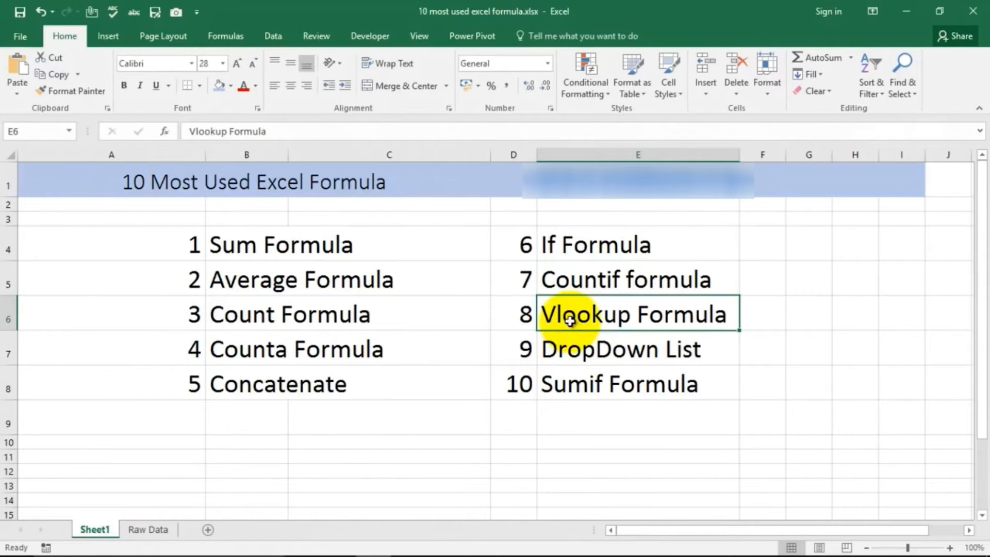
Step: Delete the COUNTIF formula from cell M3 on the Raw Data sheet
click(148, 529)
click(625, 207)
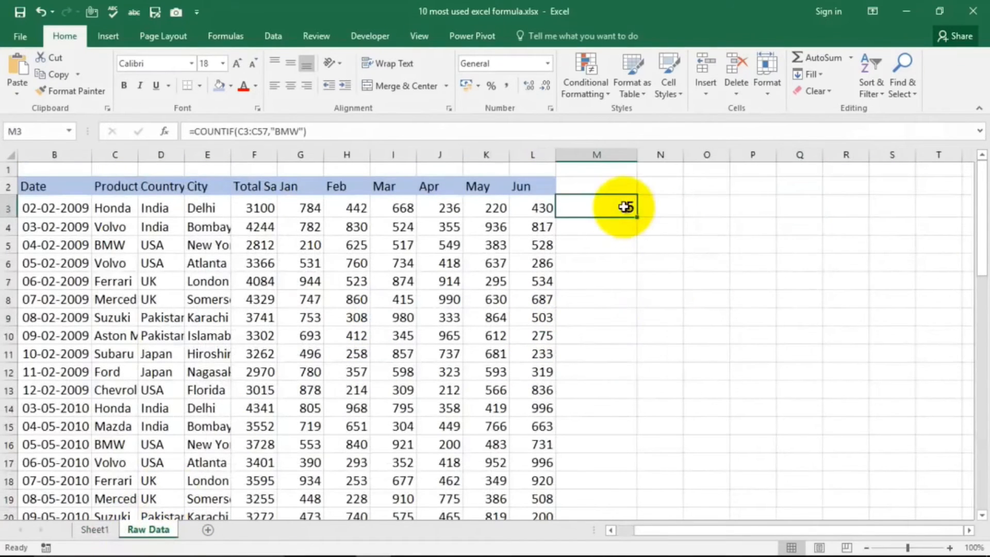
key(Delete)
Step: Copy the product names in C3:C8 and paste them starting at cell O3
key(Left)
key(Left)
key(Left)
key(Left)
key(Left)
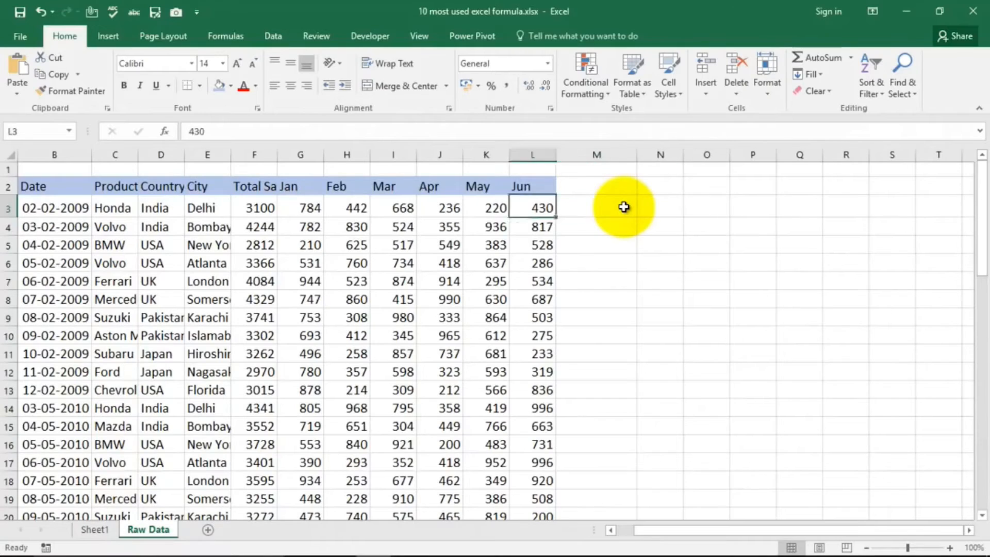
key(Left)
key(Left)
key(Left)
key(Left)
key(Left)
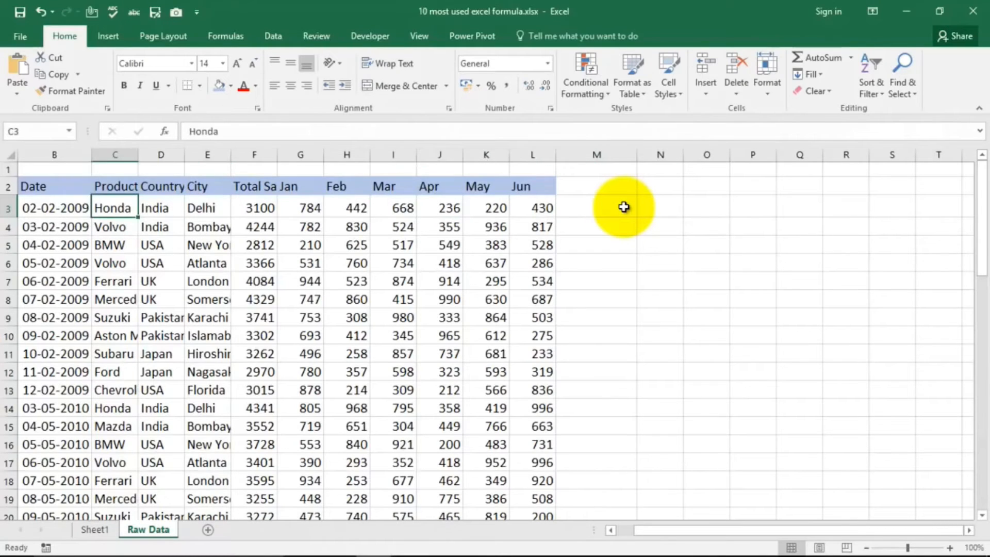
key(shift+Down)
key(shift+Down)
key(shift+Down)
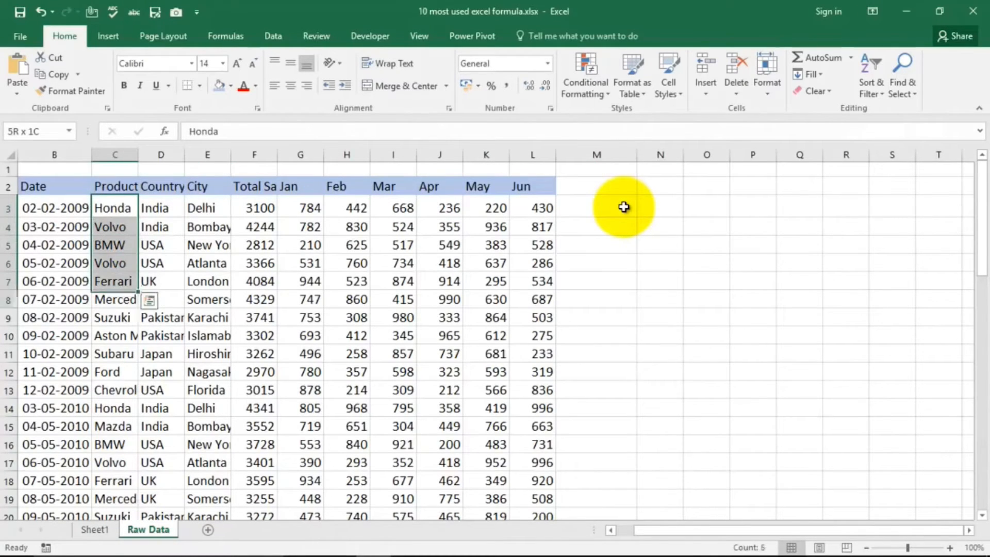
key(shift+Down)
key(ctrl+c)
key(Right)
key(Right)
key(Right)
key(Right)
key(Right)
key(Right)
key(Right)
key(Right)
key(Right)
key(Right)
key(Right)
key(Right)
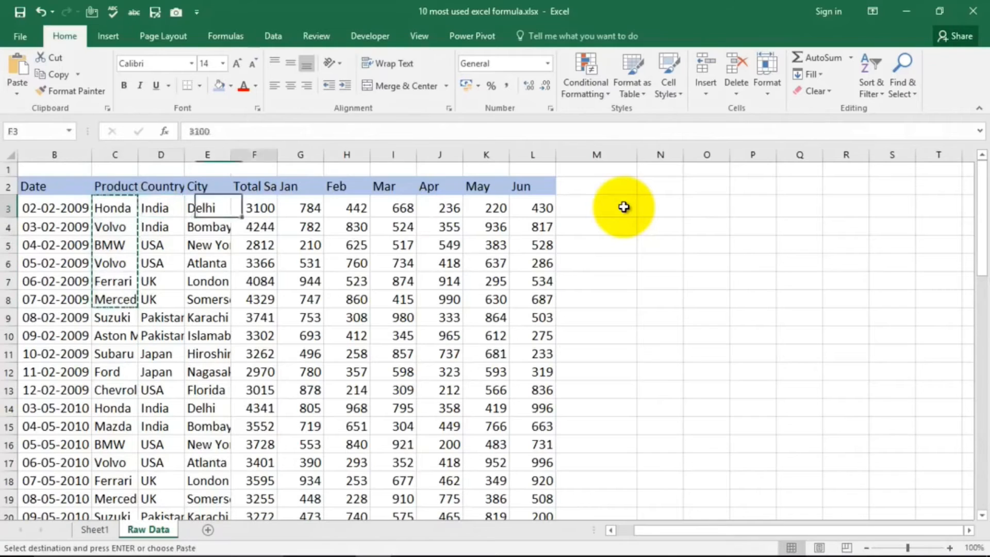
key(ctrl+v)
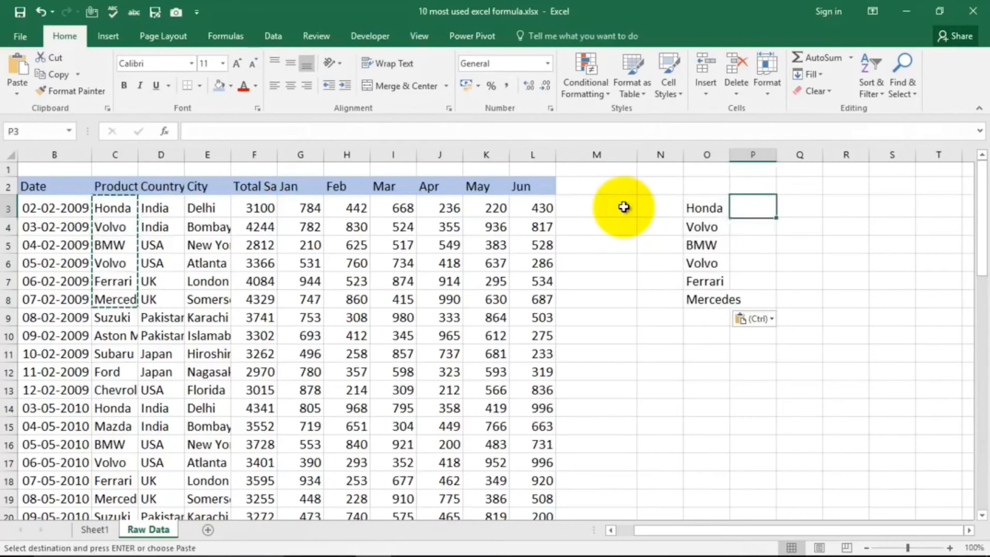
key(Right)
key(Right)
key(Left)
key(Left)
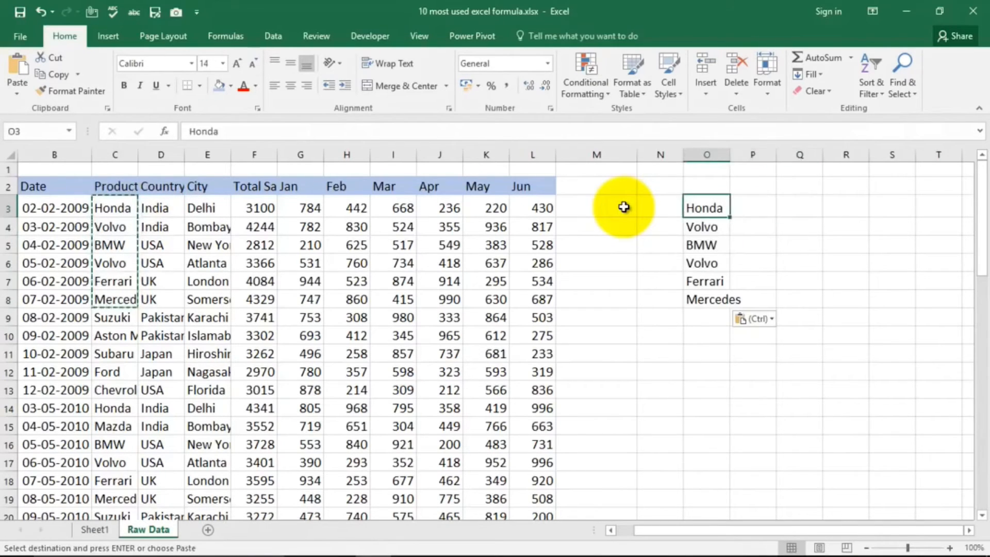
key(Right)
key(Right)
key(Left)
key(Left)
key(Down)
key(Up)
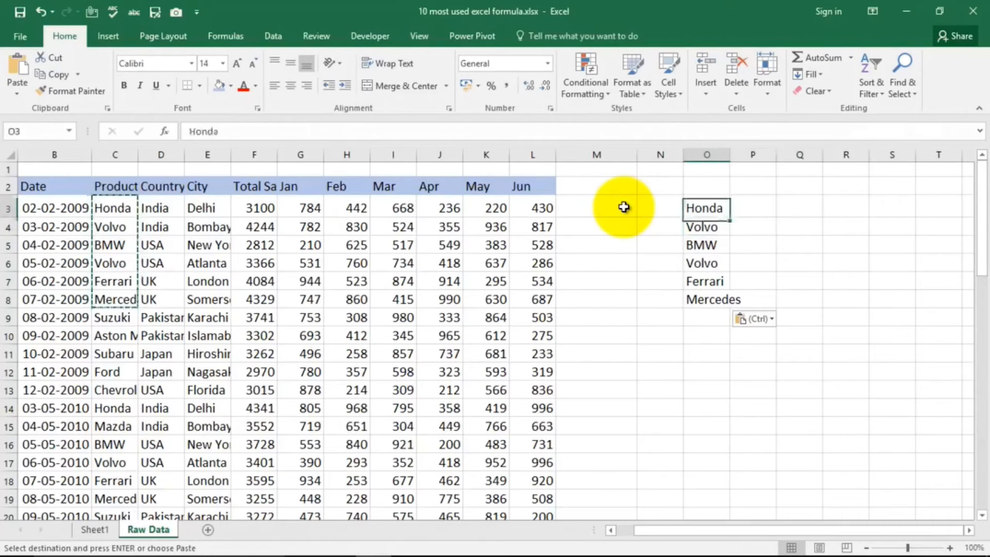
key(Right)
key(Right)
key(Right)
key(Left)
key(Left)
key(Left)
Step: Delete the pasted product names in O4:O8, keeping only Honda in O3
key(Down)
key(shift+Down)
key(shift+Down)
key(shift+Down)
key(shift+Down)
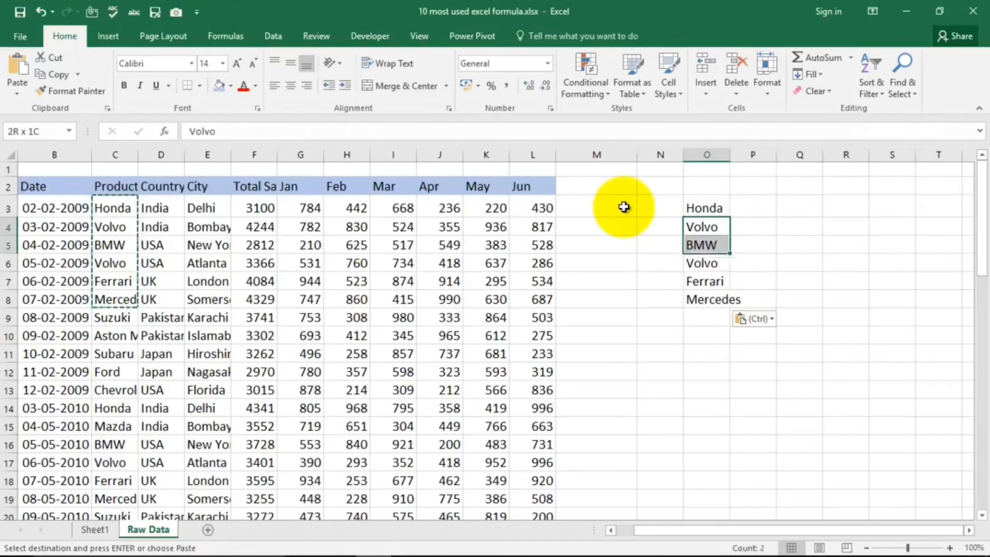
key(Delete)
Step: Enter the headers Car Name in cell O2 and TotalSales in cell P2
key(Up)
key(Right)
key(Right)
key(Left)
key(Left)
key(Up)
text(Car)
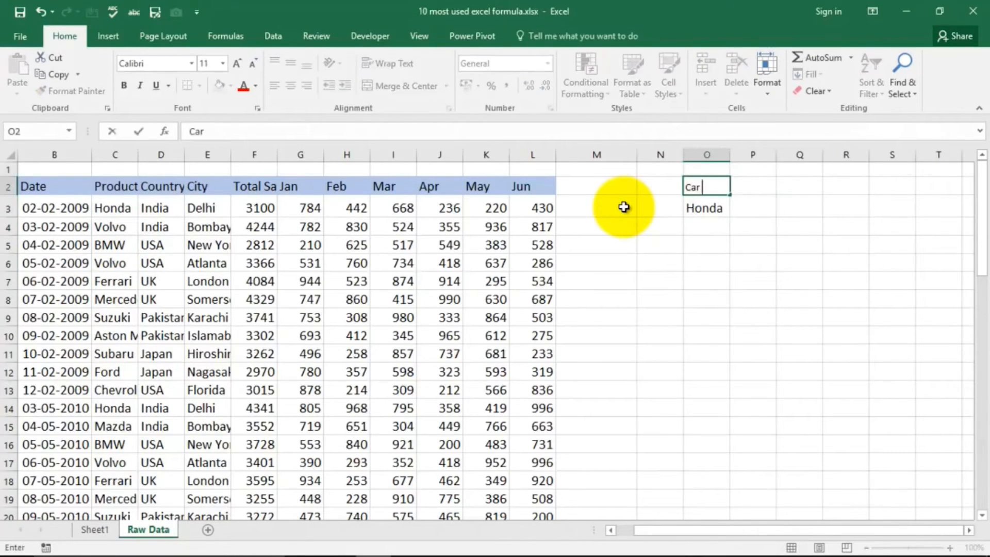
key(Tab)
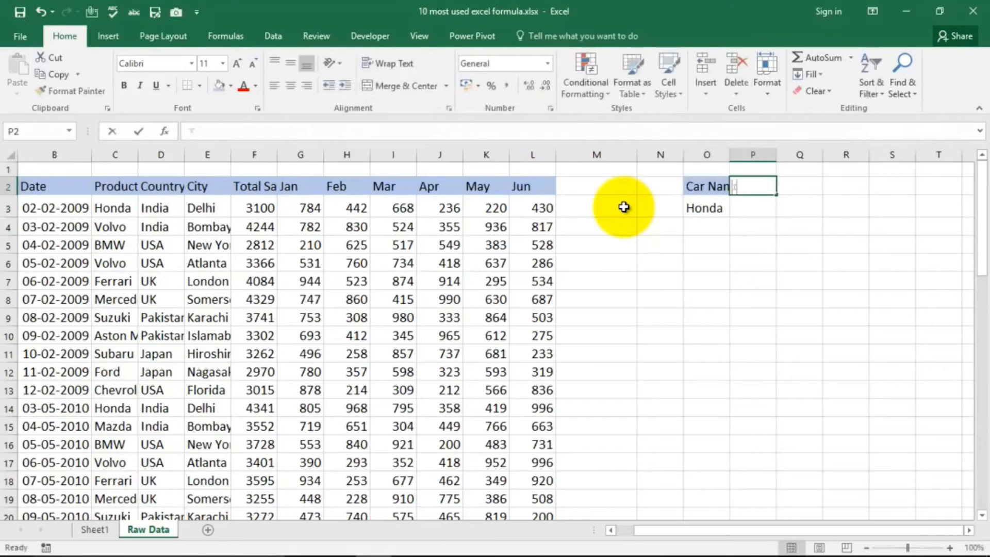
text(TotalSales)
key(Return)
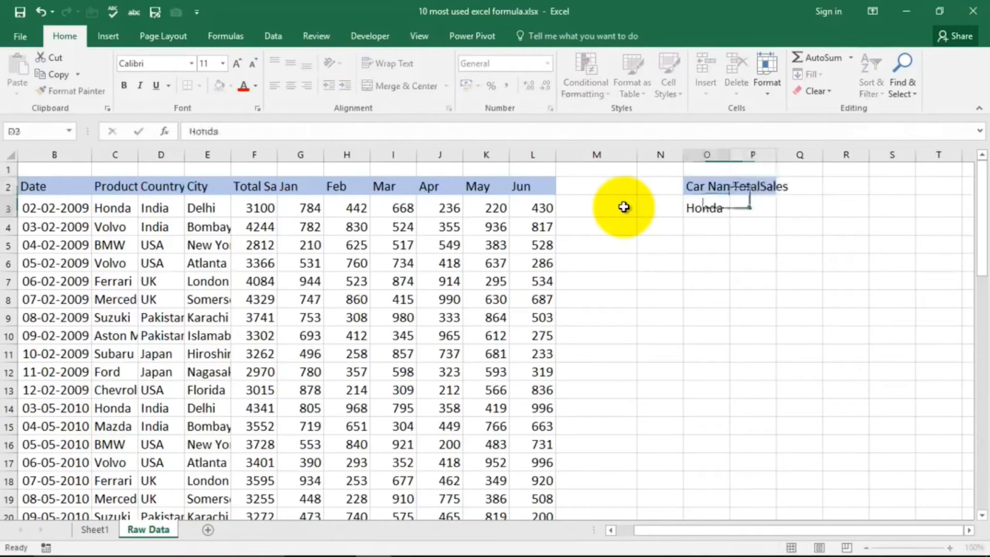
Step: Enlarge the font of O2:P3 to size 18 and fit columns O and P to their contents
double_click(728, 155)
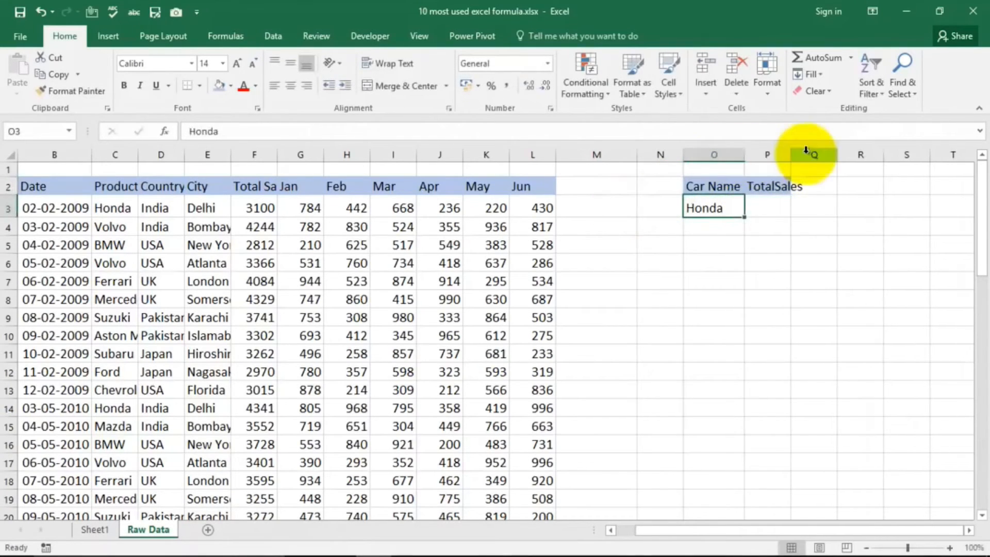
double_click(789, 155)
drag(710, 186, 769, 211)
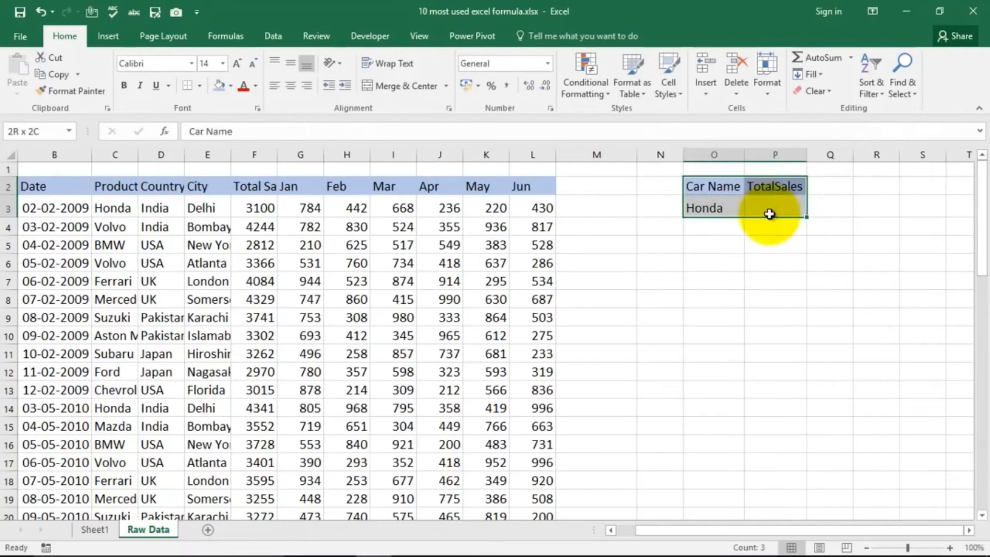
click(238, 68)
click(237, 68)
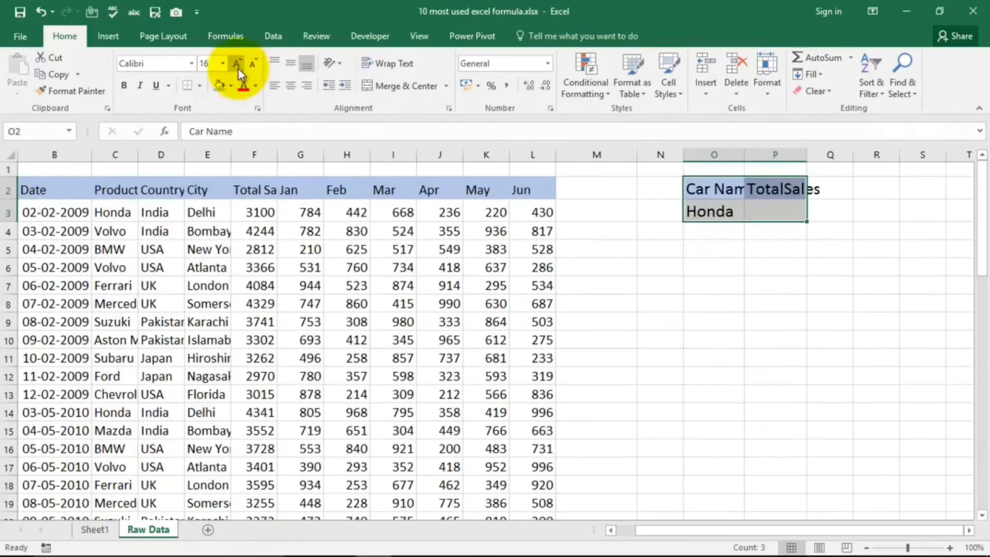
double_click(745, 149)
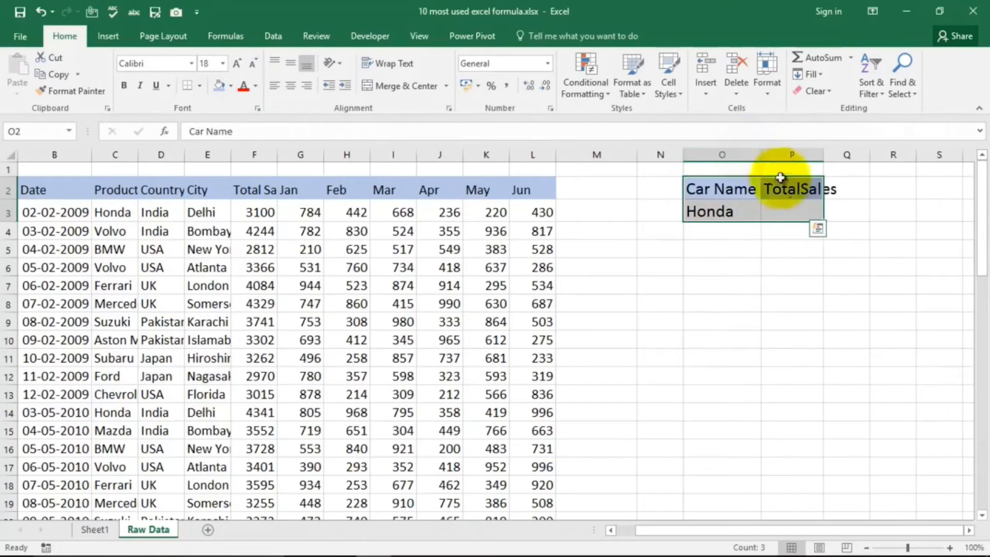
double_click(824, 150)
click(823, 278)
Step: Start a VLOOKUP formula in cell P3 with cell O3 as the lookup value
click(808, 206)
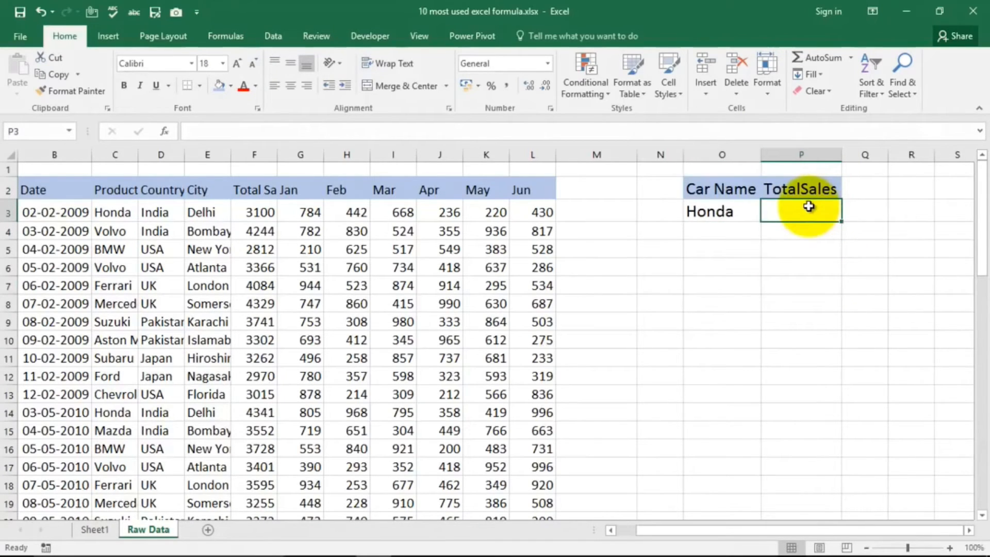
text(=)
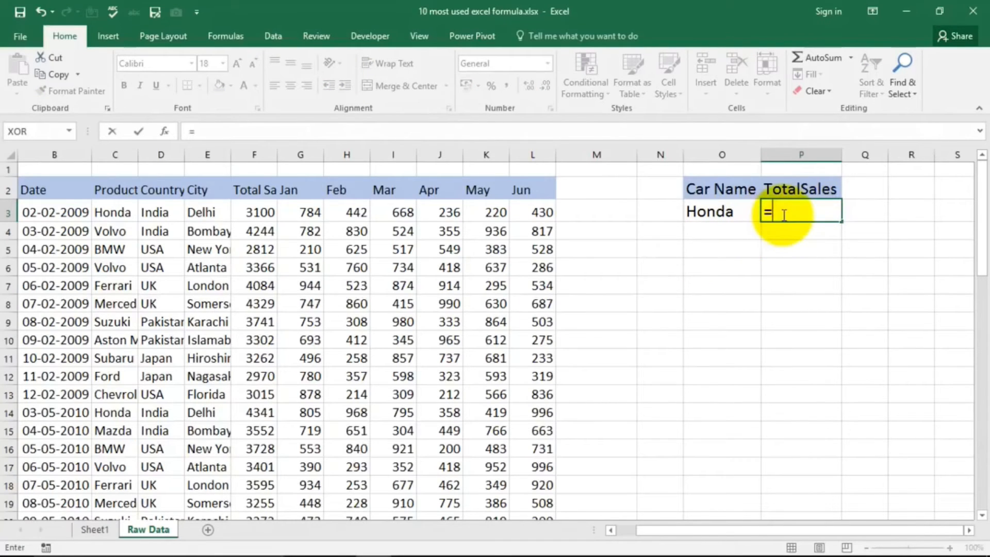
text(vl)
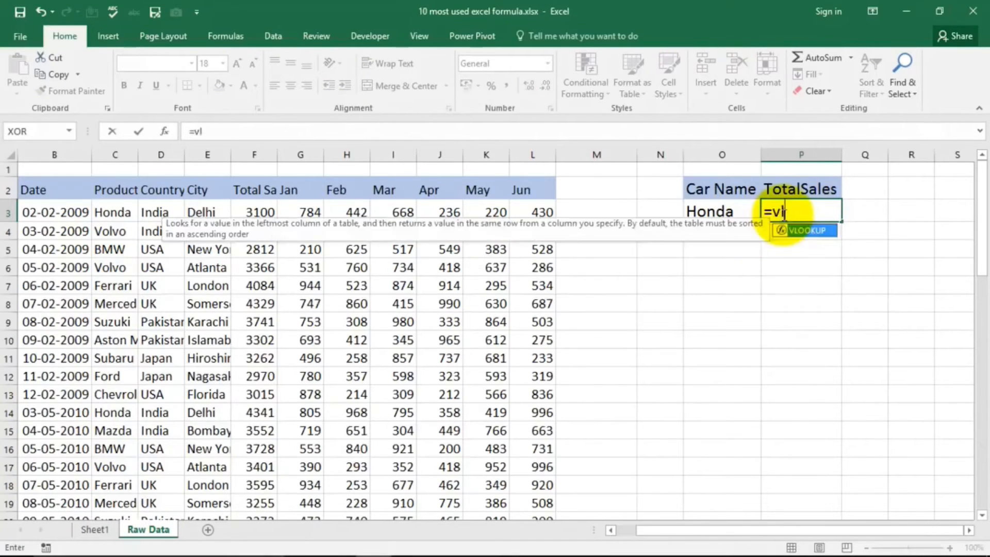
text(o)
key(Tab)
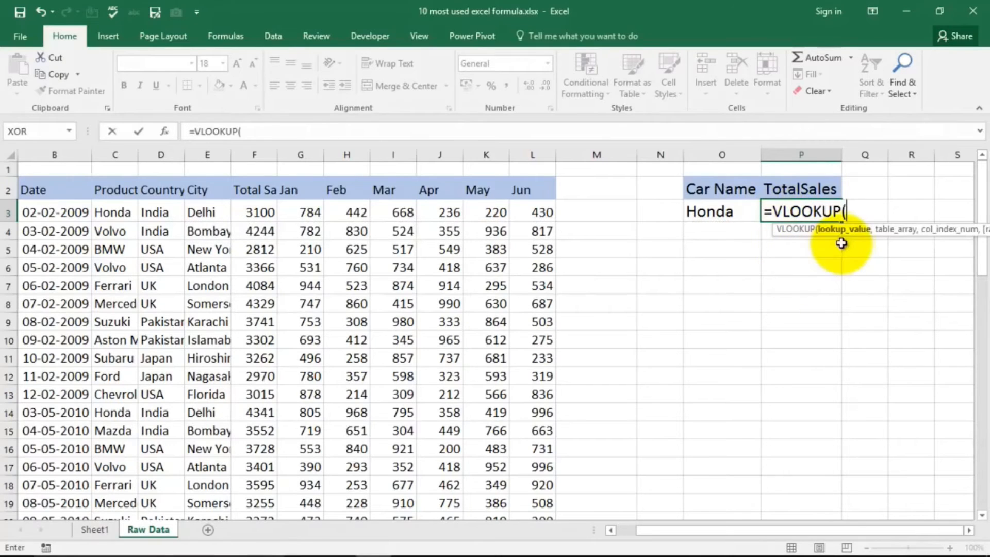
drag(868, 232, 714, 308)
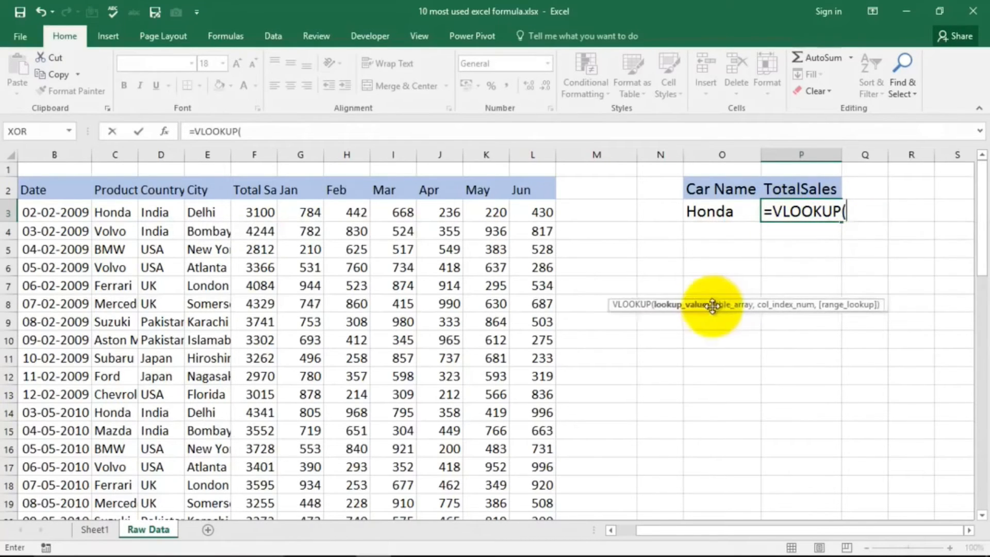
click(706, 210)
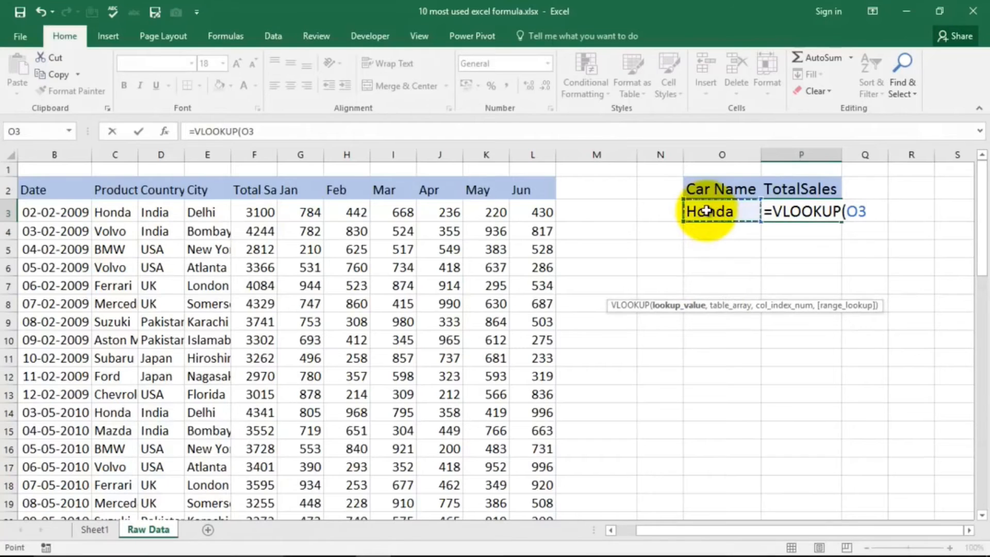
text(,)
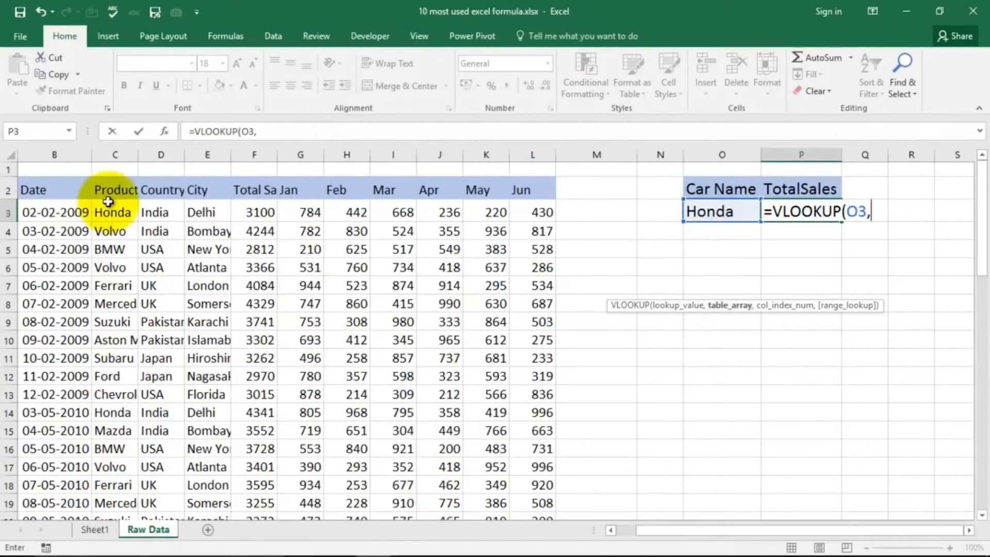
Step: Complete the VLOOKUP formula in P3 with table array C2:F11, column index 4 and range lookup 0
drag(107, 194, 102, 305)
drag(108, 343, 251, 356)
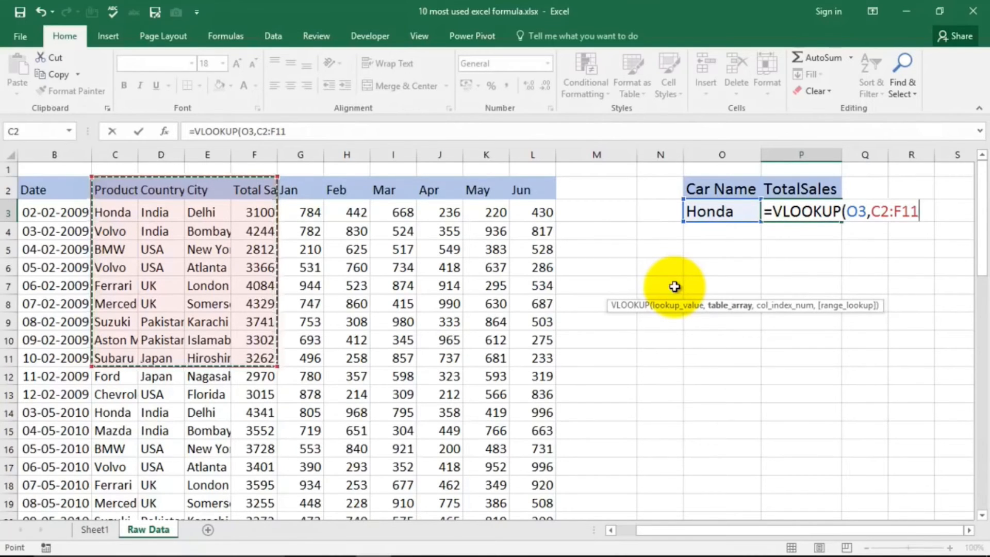
text(,4)
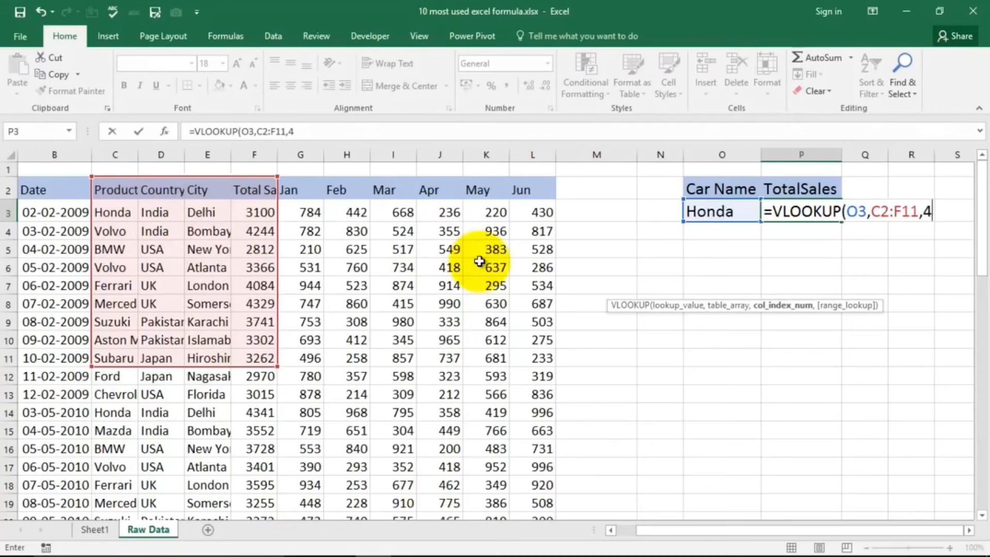
text(,0))
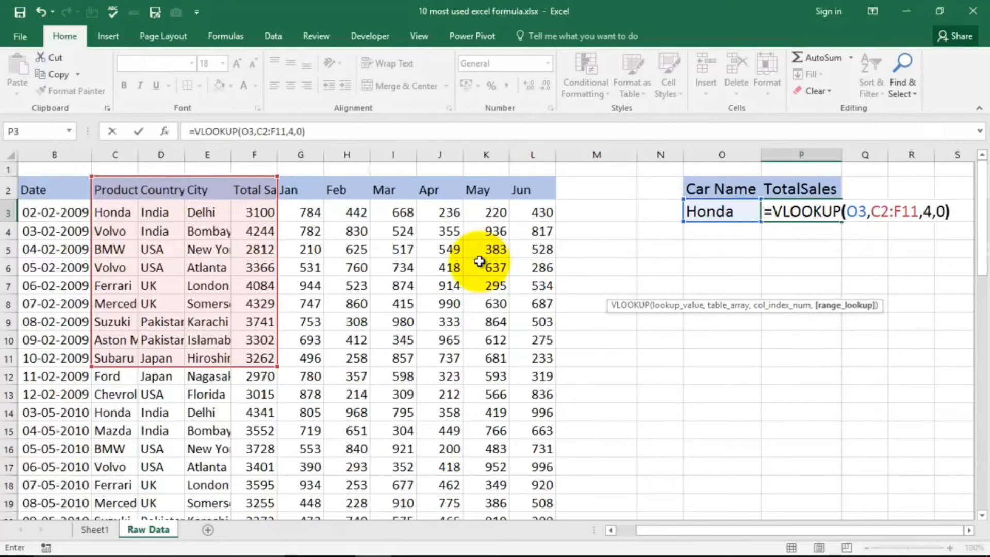
key(Return)
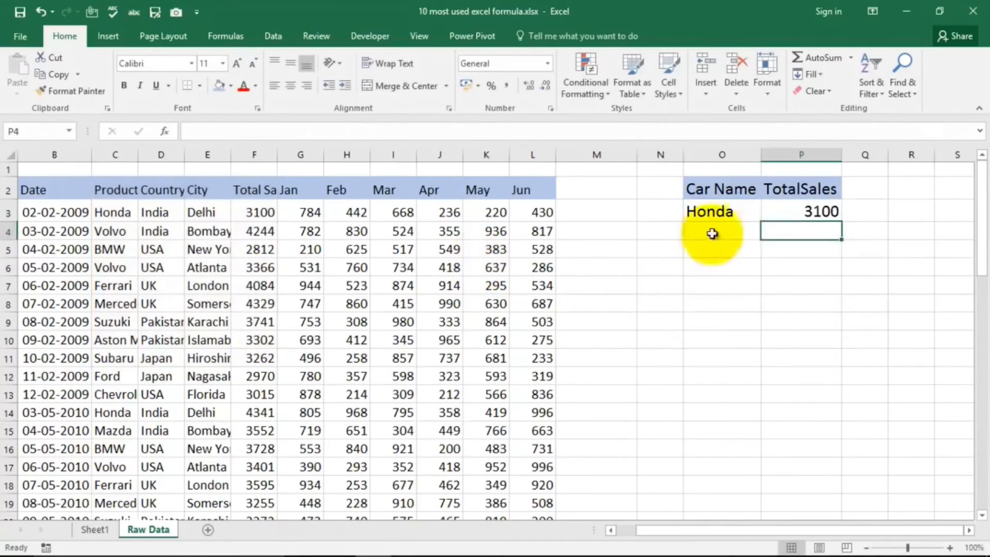
Step: Replace the car name in cell O3 with Volvo to test the lookup
click(819, 212)
click(726, 214)
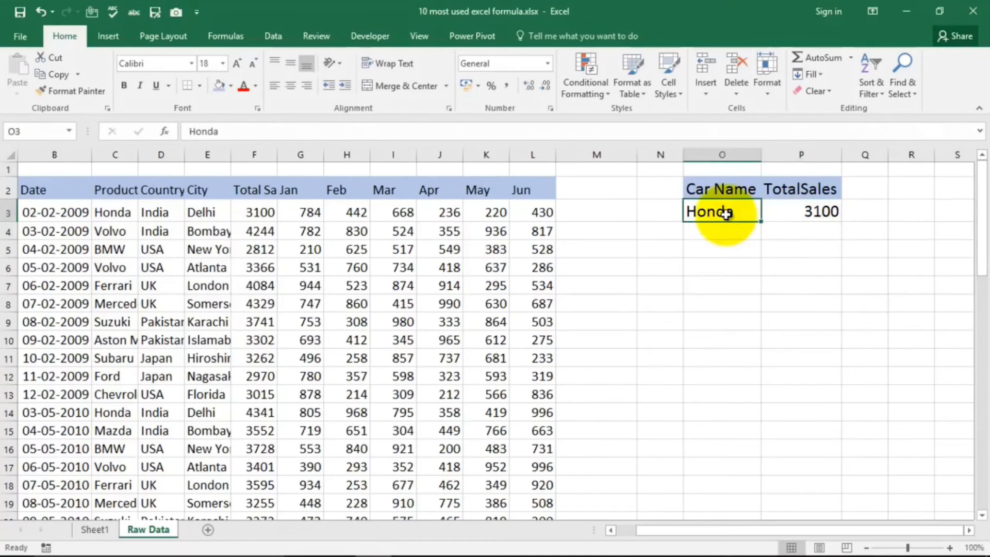
text(Vol)
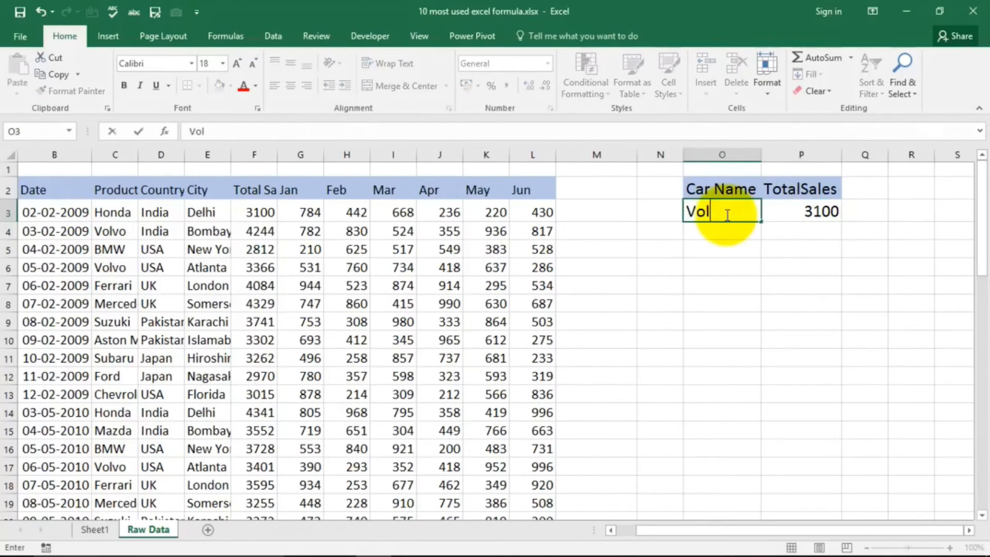
key(Return)
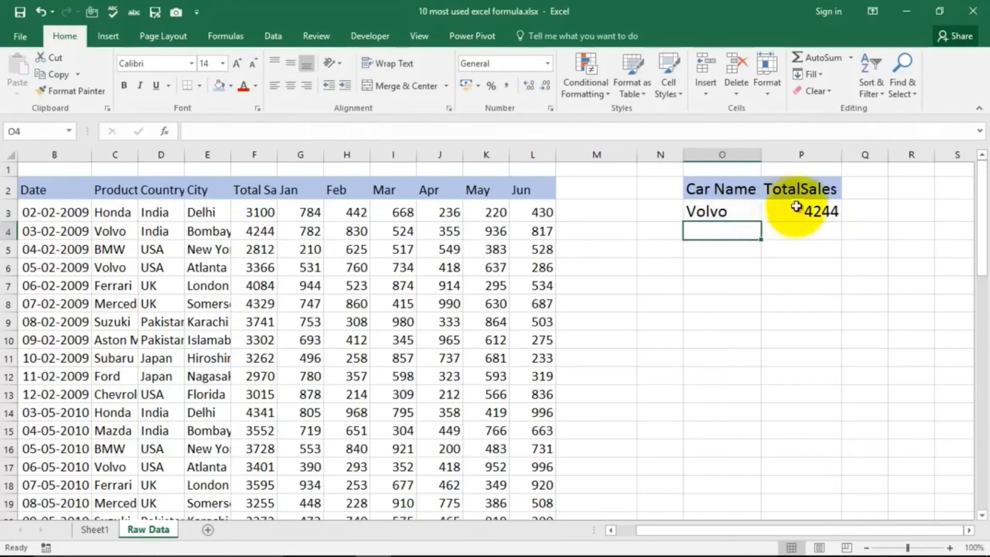
Step: Check the result in P3 and change the car name in cell O3 to BMW
click(818, 213)
click(734, 209)
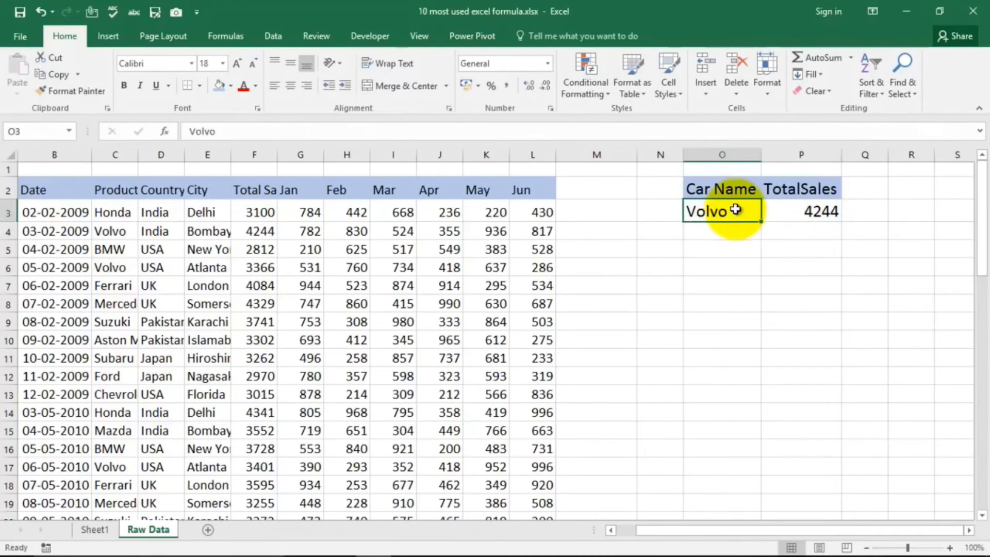
text(BMW)
key(Return)
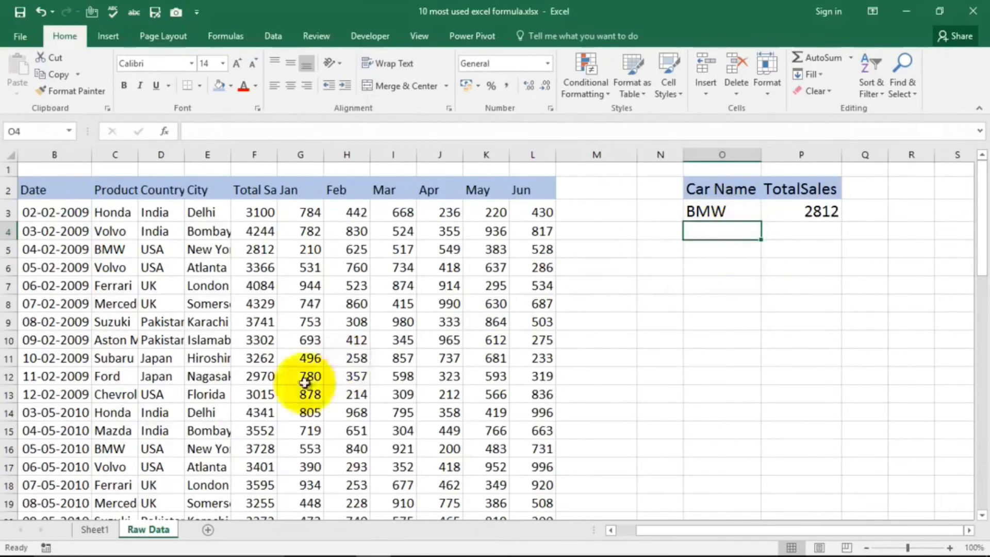
Step: Select the DropDown List entry in the formula list on Sheet1 and return to the Raw Data sheet
click(96, 531)
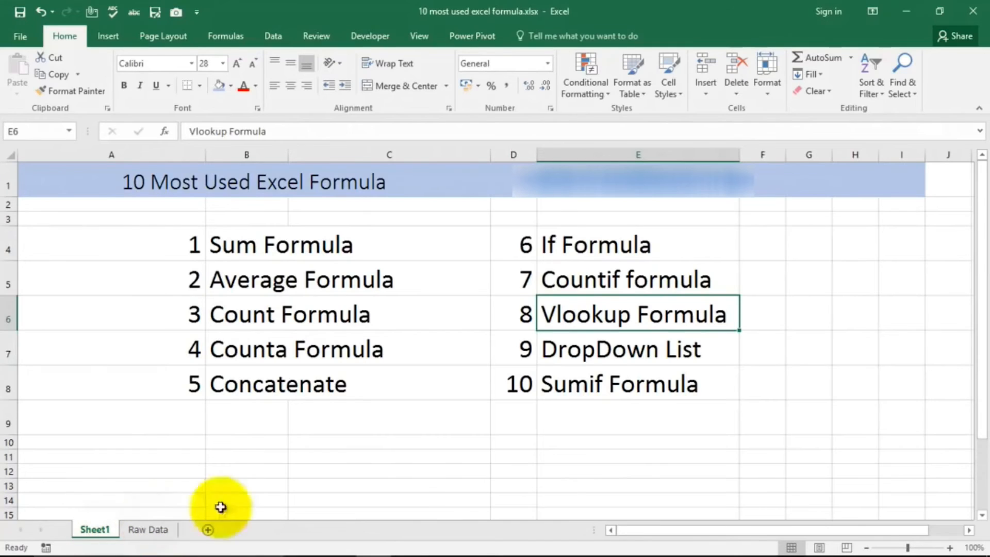
click(567, 352)
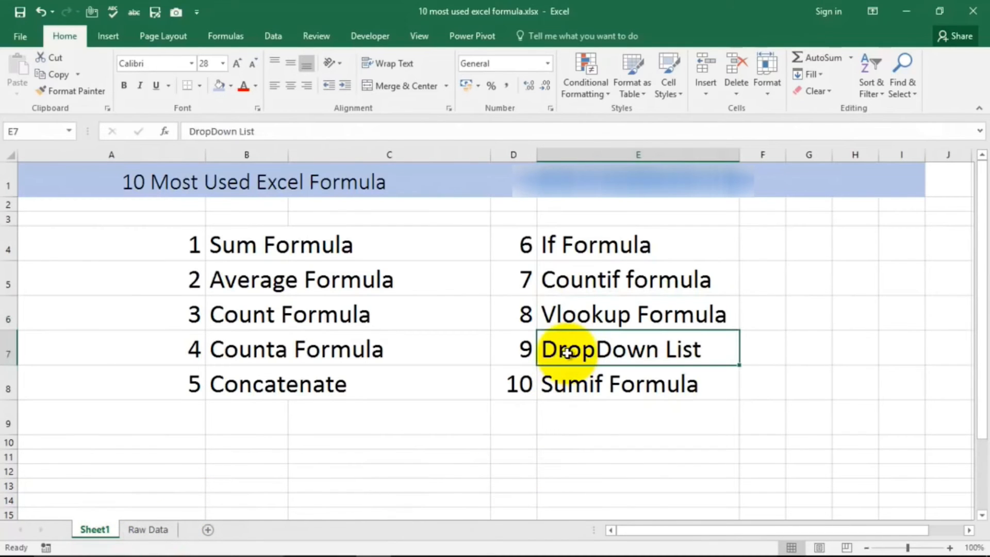
click(147, 531)
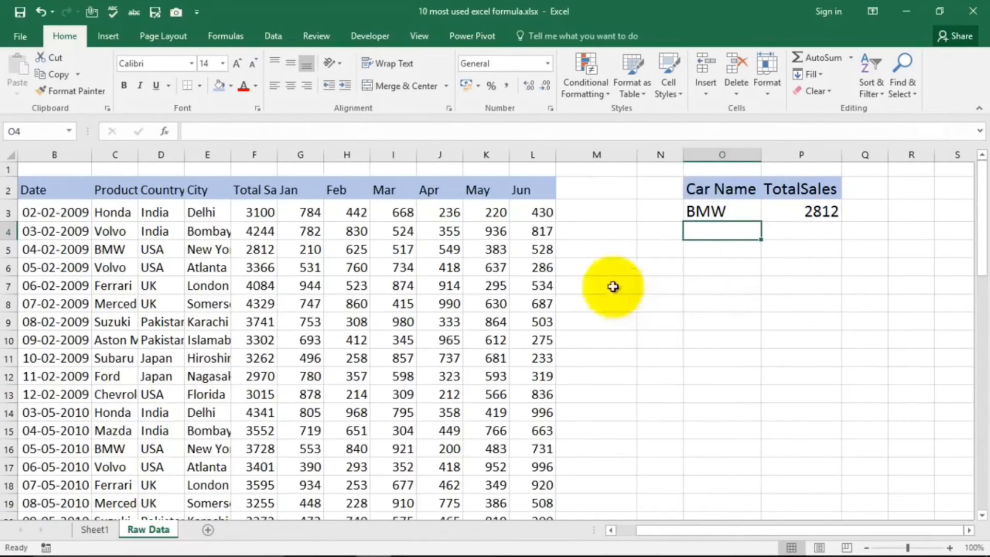
drag(601, 264, 601, 342)
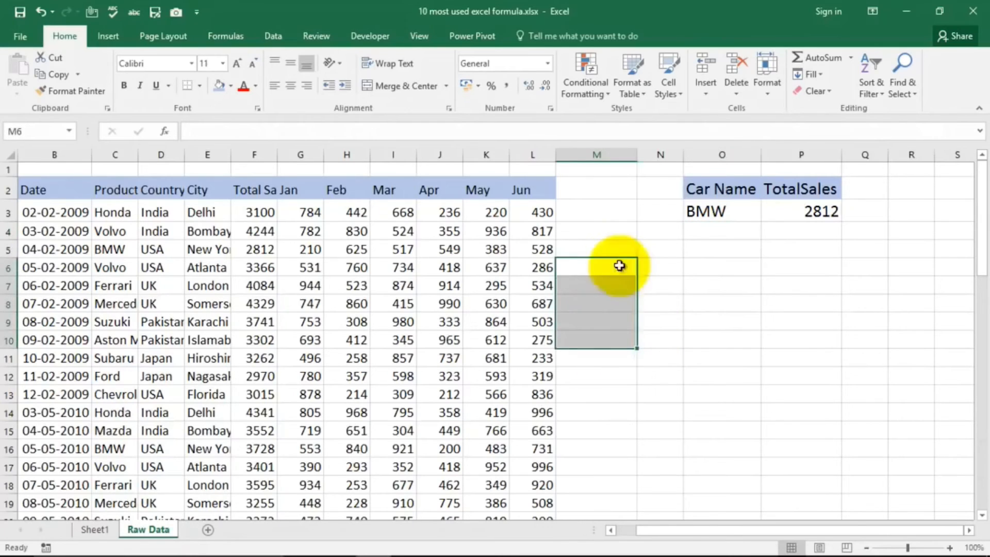
click(623, 250)
Step: Apply list data validation with an in-cell dropdown to cell O3, using =$C$3:$C$10 as the source
click(711, 210)
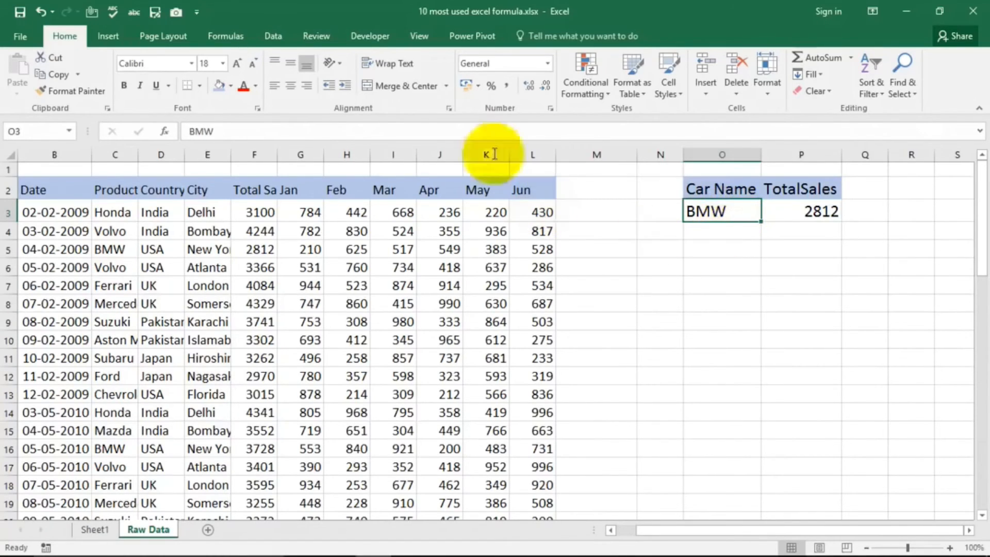
click(272, 38)
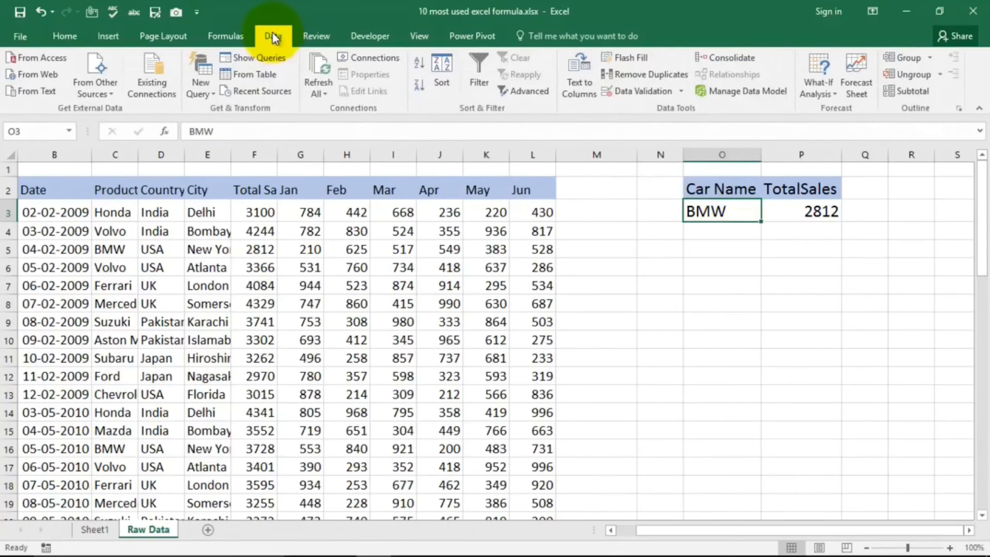
click(628, 97)
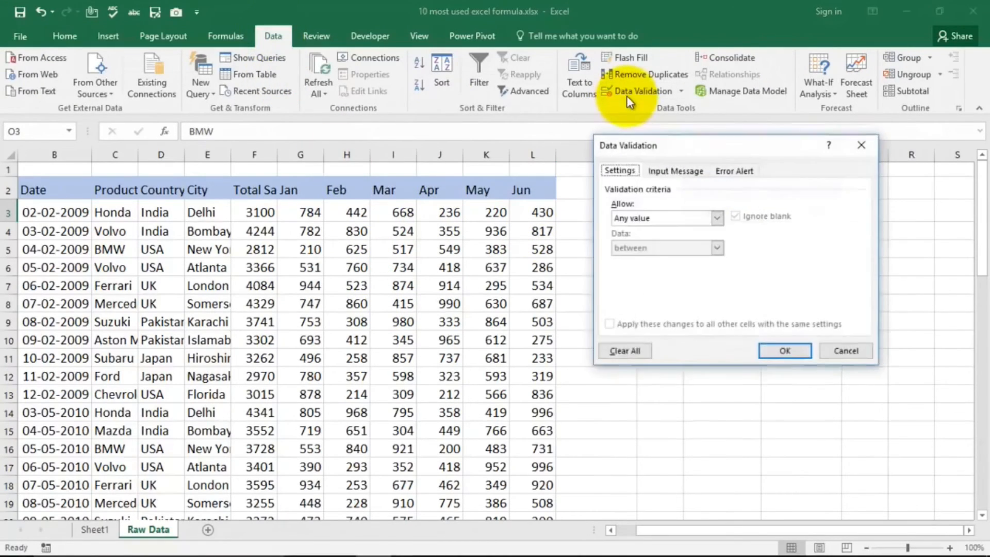
click(677, 219)
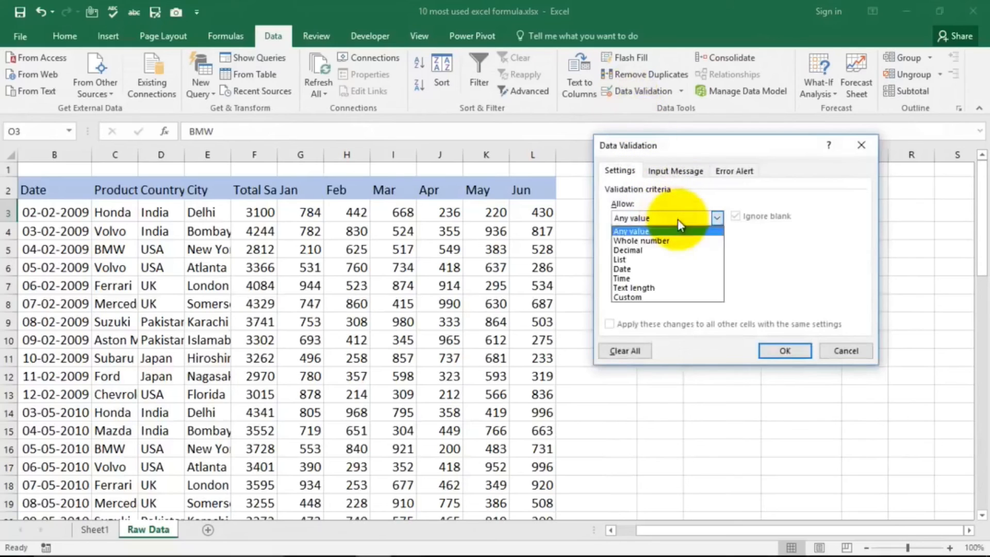
click(648, 260)
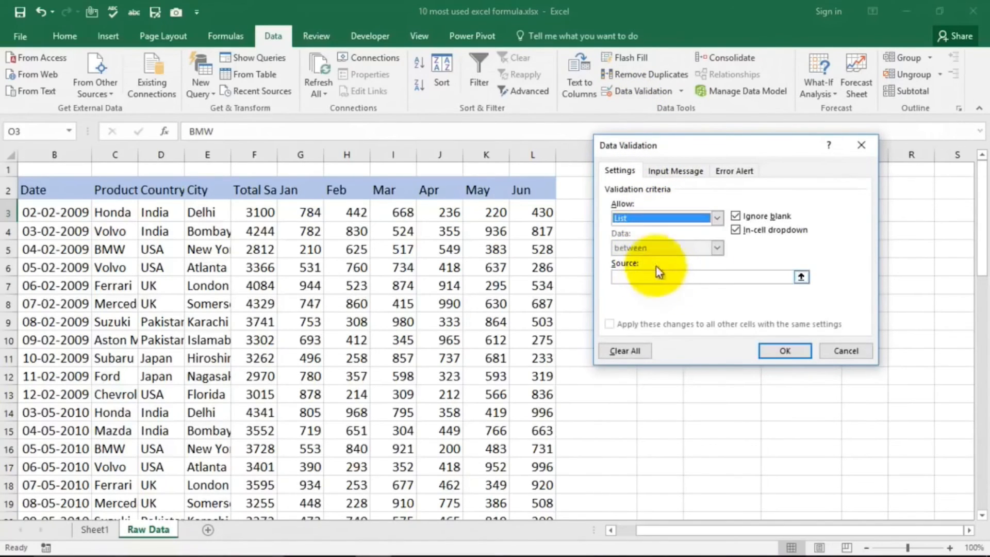
click(682, 278)
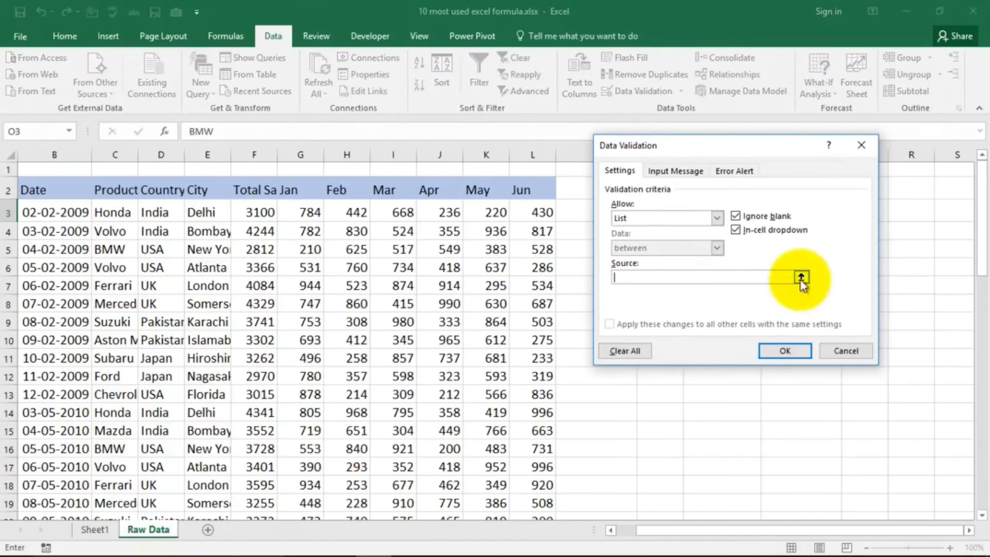
drag(682, 141, 809, 199)
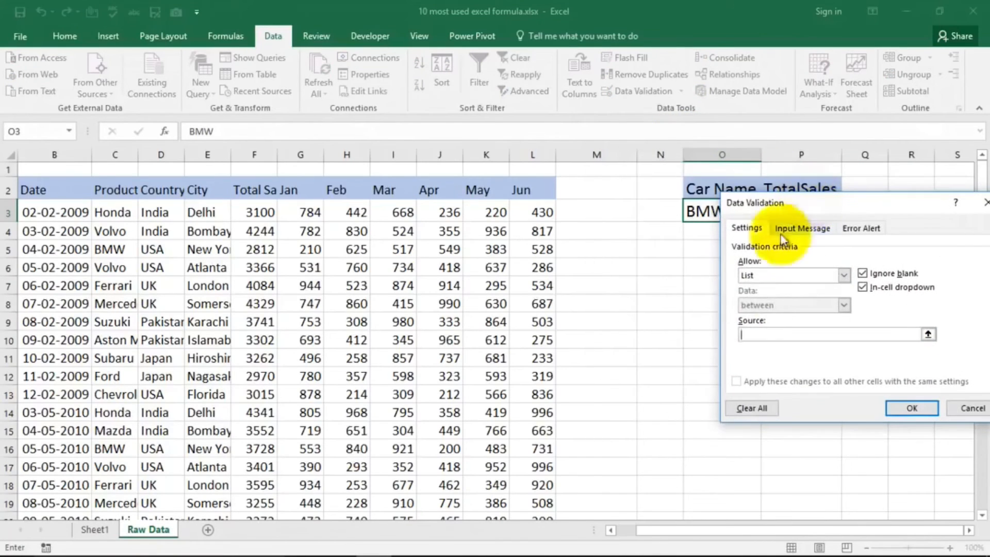
drag(113, 211, 105, 344)
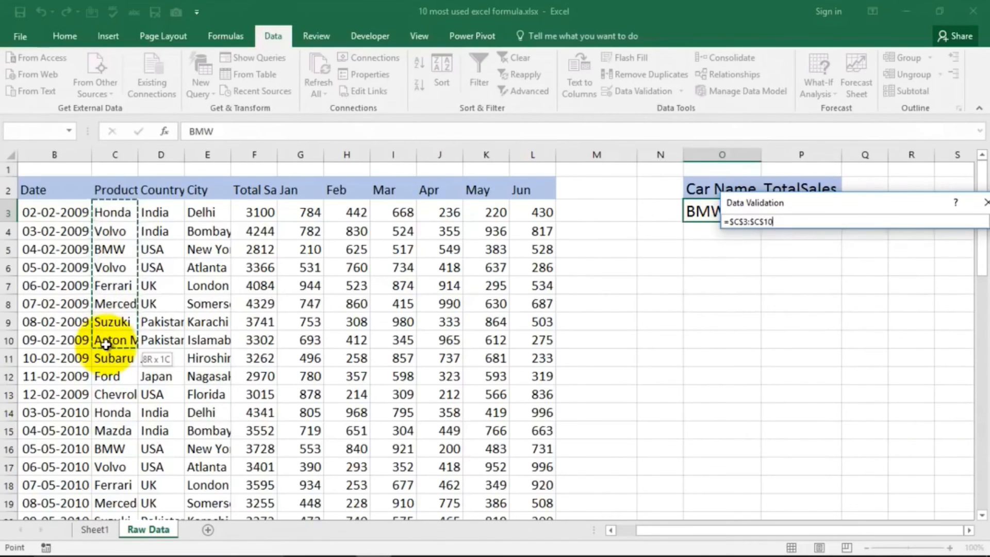
drag(106, 344, 98, 342)
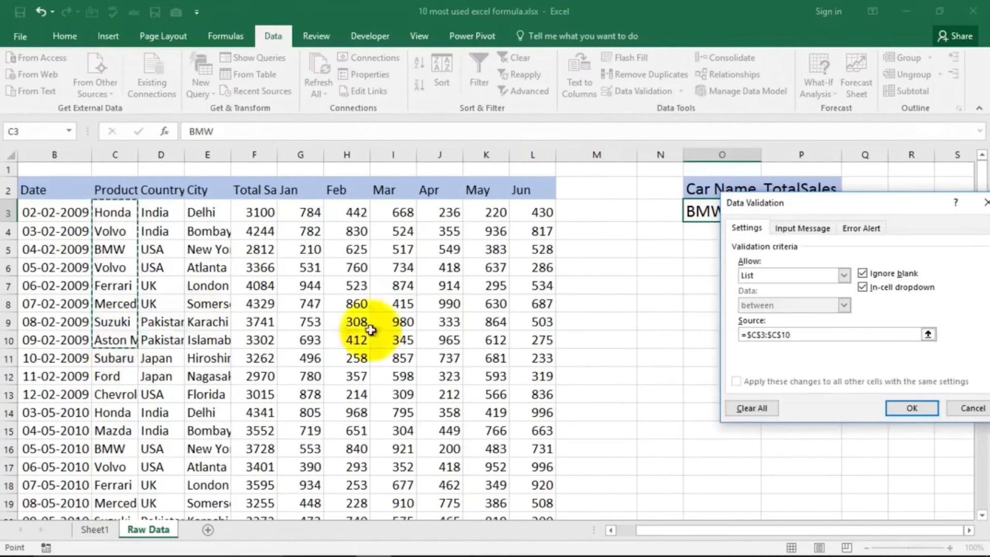
click(910, 409)
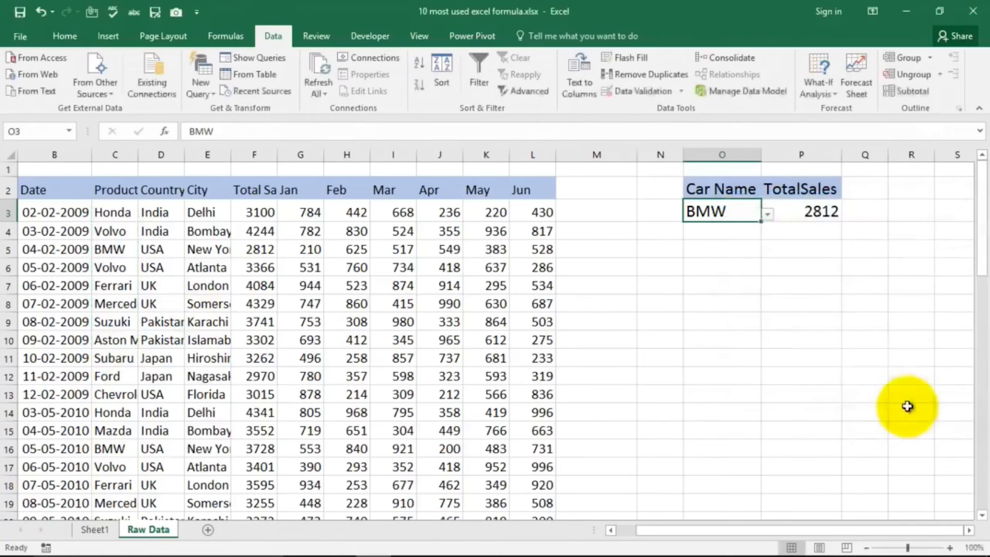
Step: Test the dropdown in cell O3 by choosing Honda, BMW, Ferrari and Mercedes in turn
click(767, 213)
click(703, 227)
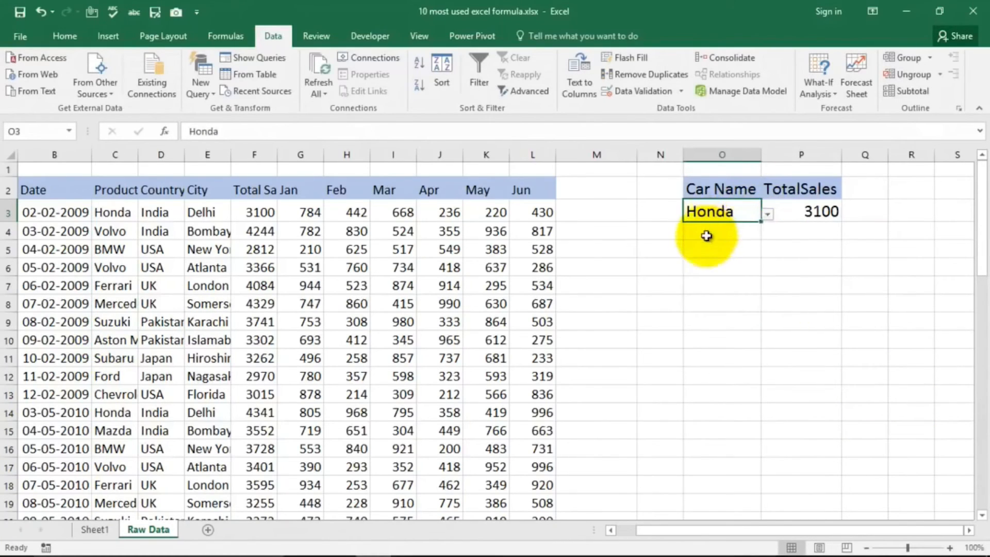
click(767, 213)
click(722, 245)
click(767, 213)
click(714, 264)
click(768, 213)
click(729, 273)
Step: Choose Aston Martin from the dropdown in O3 and fit column O to its contents
click(768, 214)
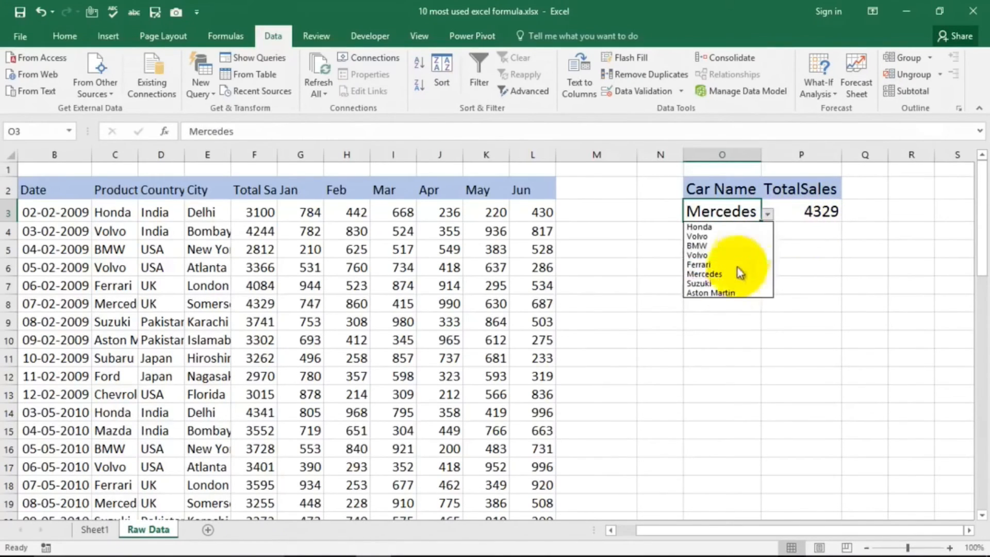
click(728, 293)
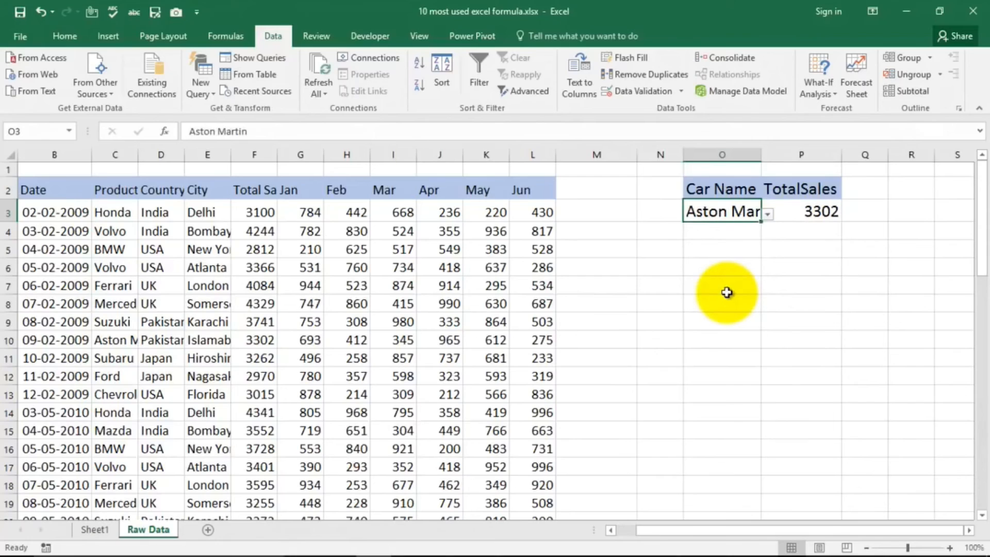
double_click(761, 154)
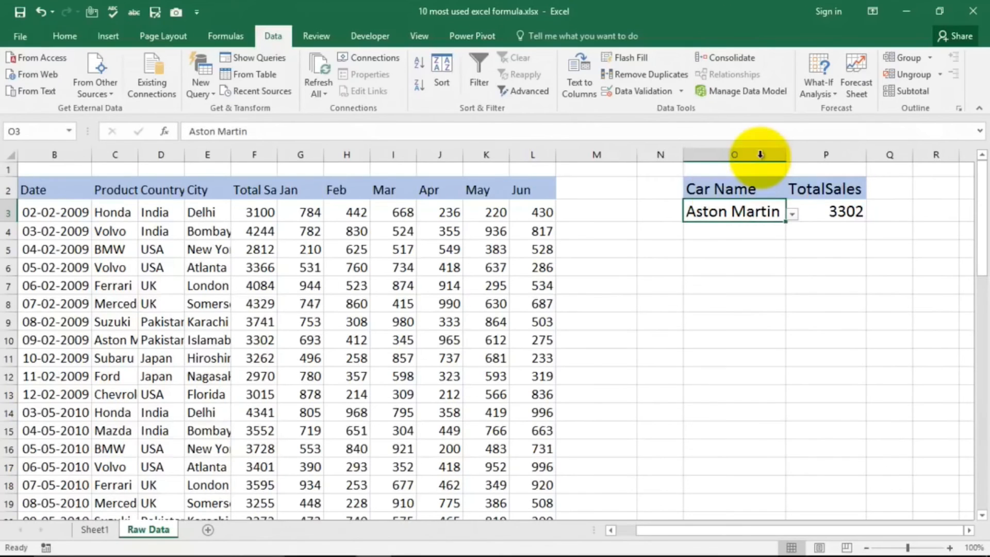
Step: Select the Sumif Formula entry in the formula list on Sheet1 and return to the Raw Data sheet
click(95, 529)
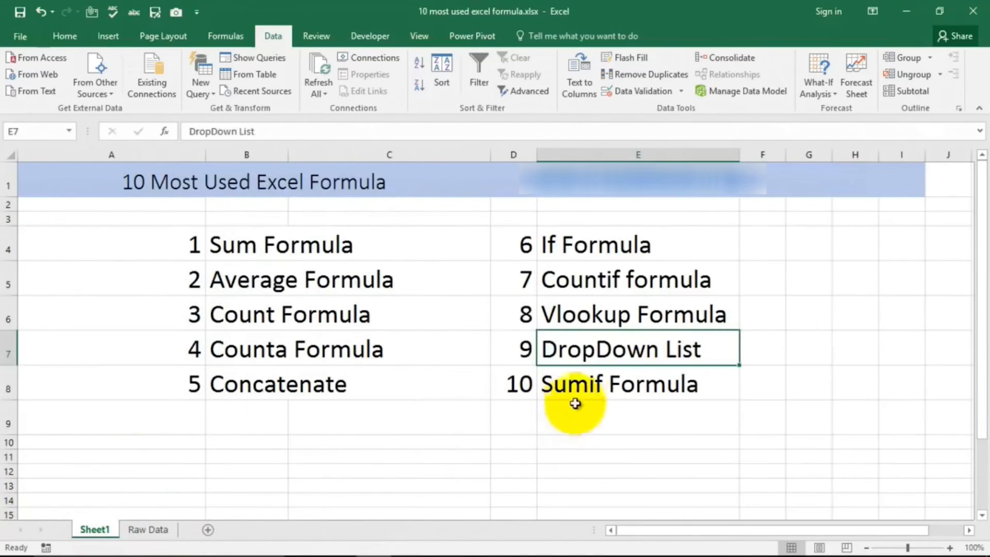
click(569, 393)
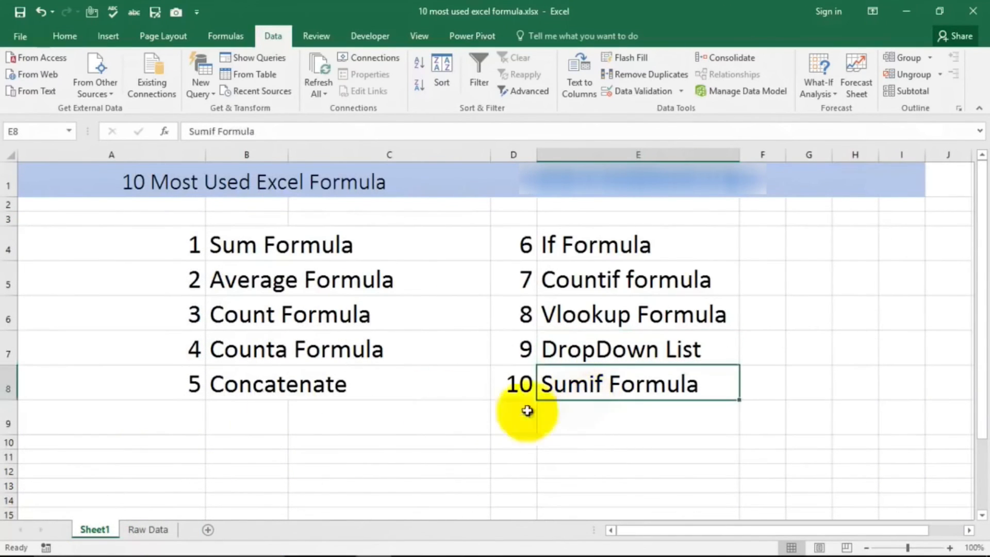
click(150, 530)
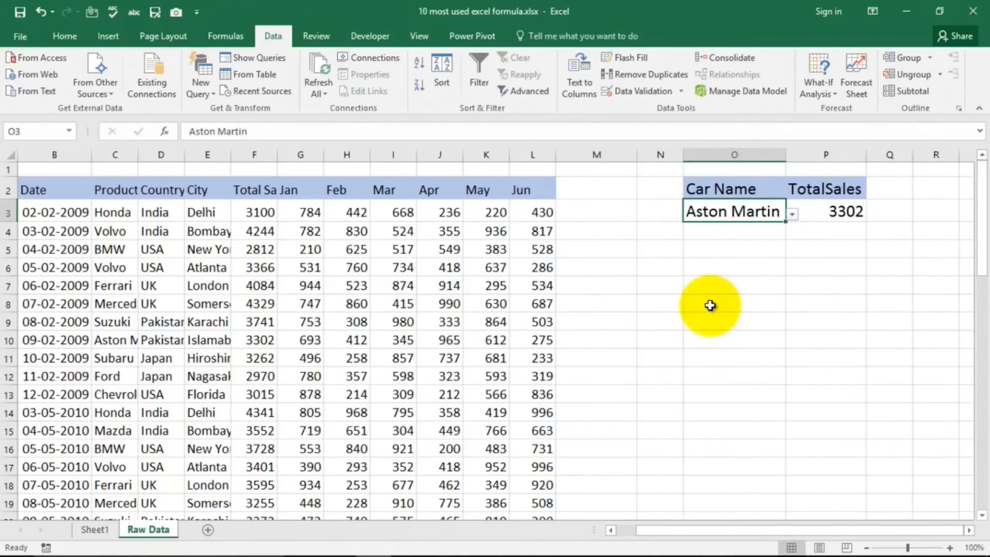
Step: Start a SUMIF formula in cell O8 with the product names C3:C57 as its range
click(691, 304)
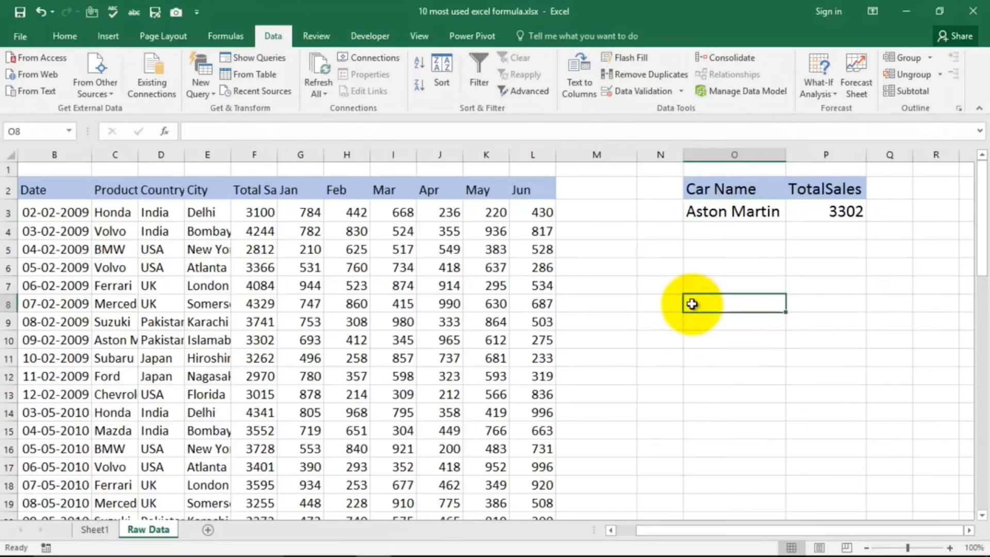
text(=sumif)
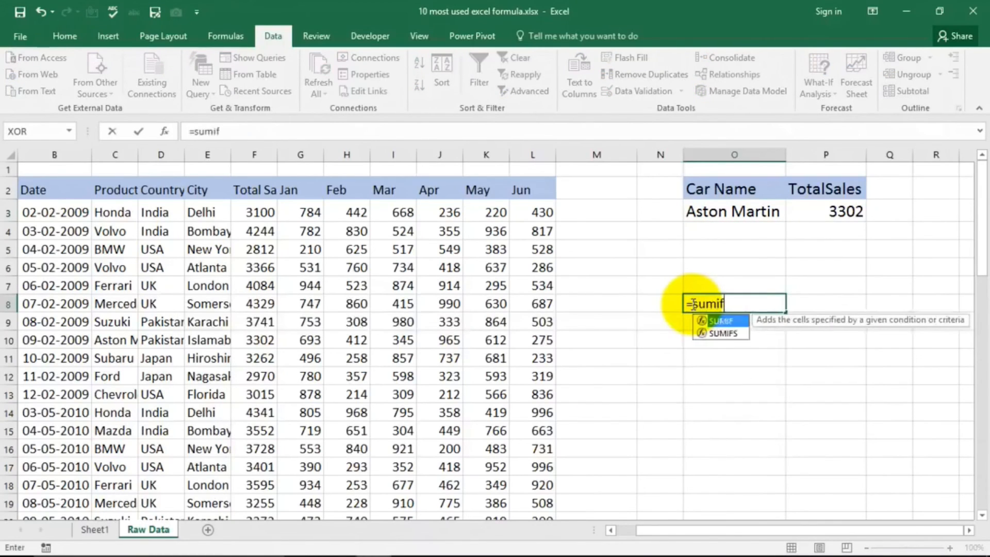
key(Tab)
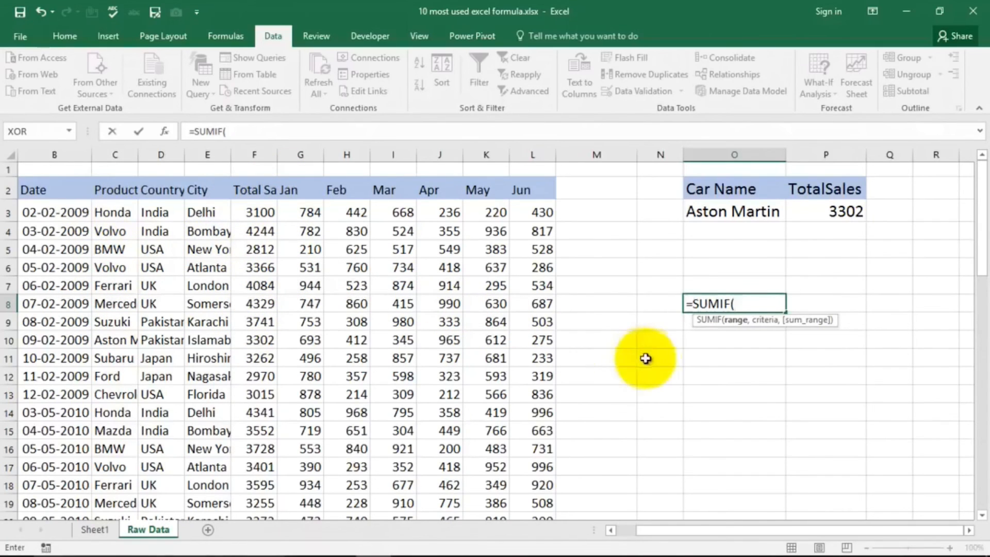
click(114, 212)
drag(114, 213, 120, 235)
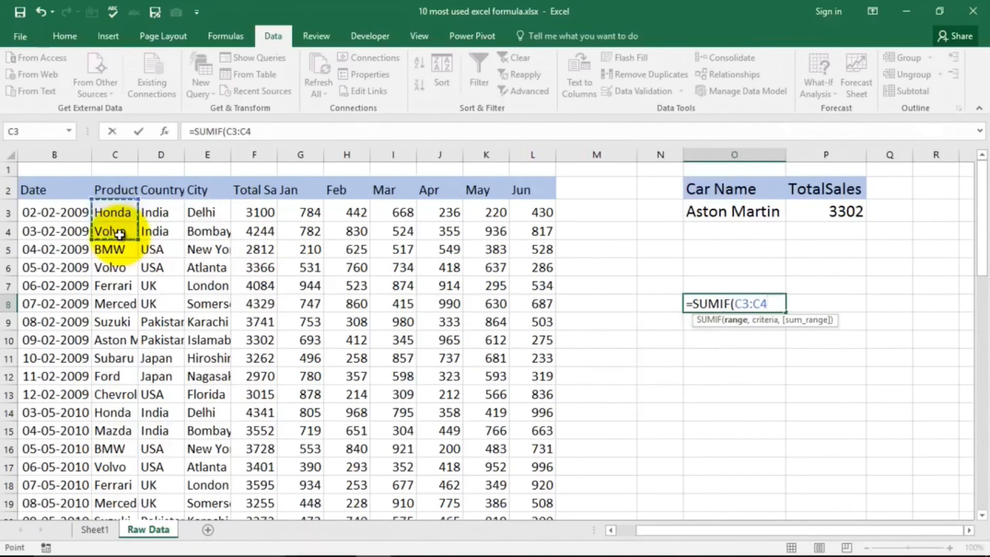
key(ctrl+shift+Down)
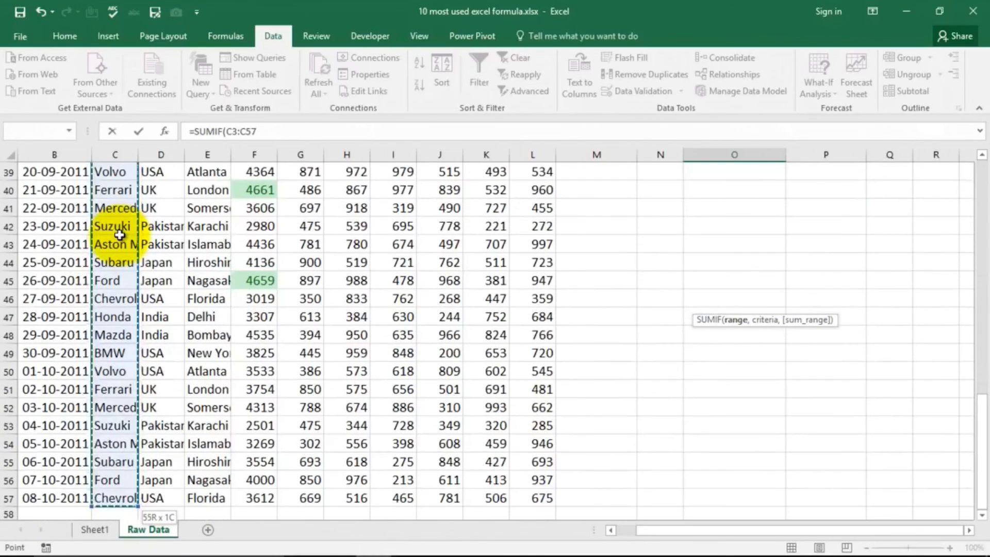
text(,)
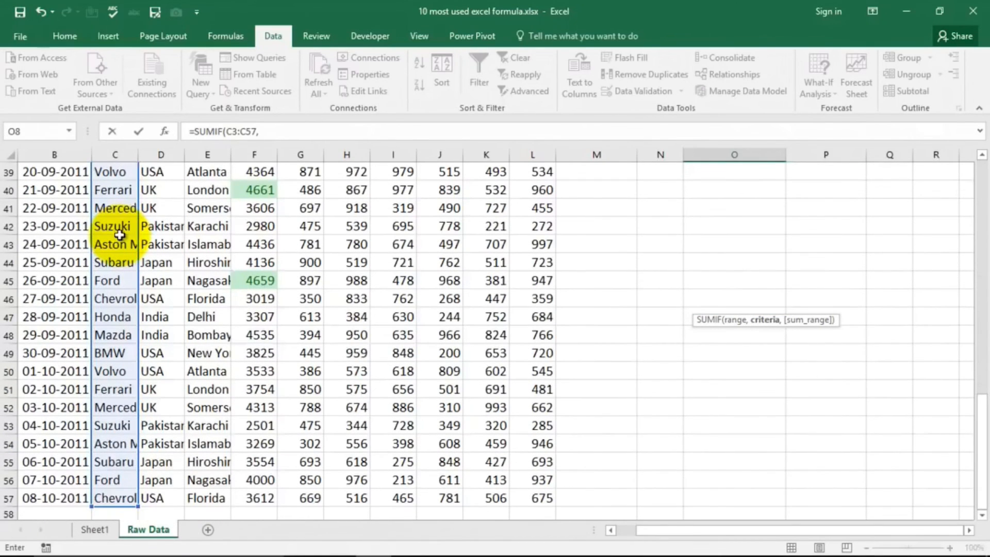
Step: Complete the SUMIF formula in O8 with O3 as the criteria and the total sales F3:F57 as the sum range
scroll(685, 306, up, 5)
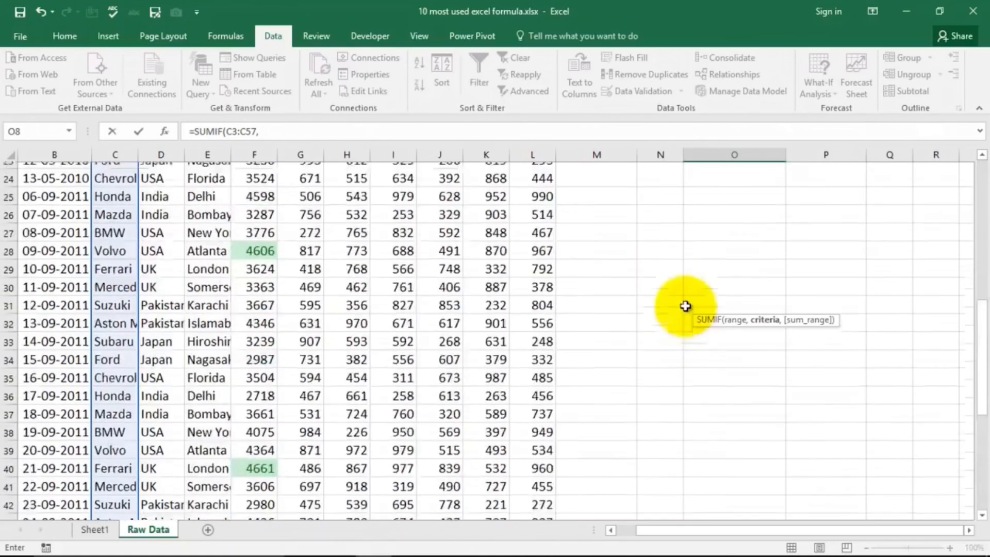
scroll(685, 306, up, 8)
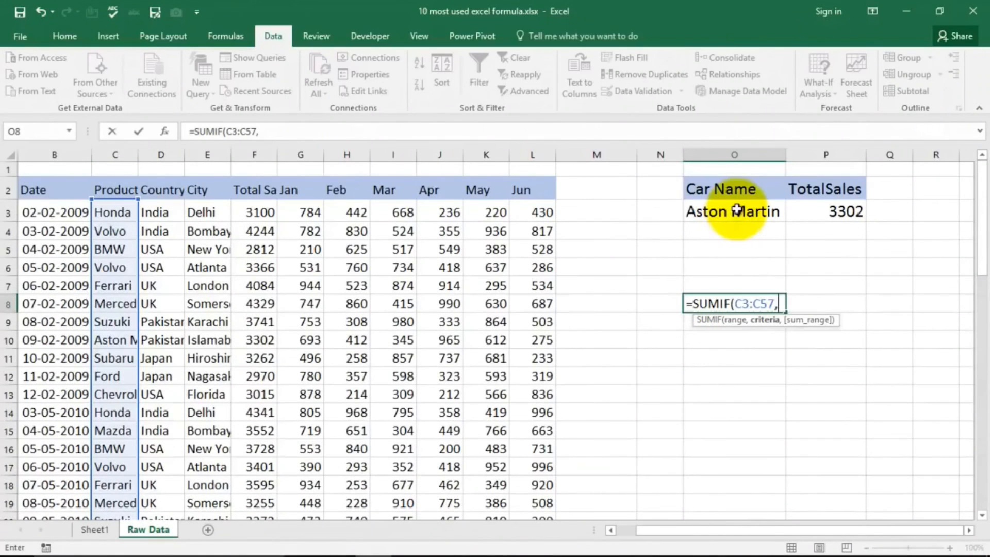
click(738, 210)
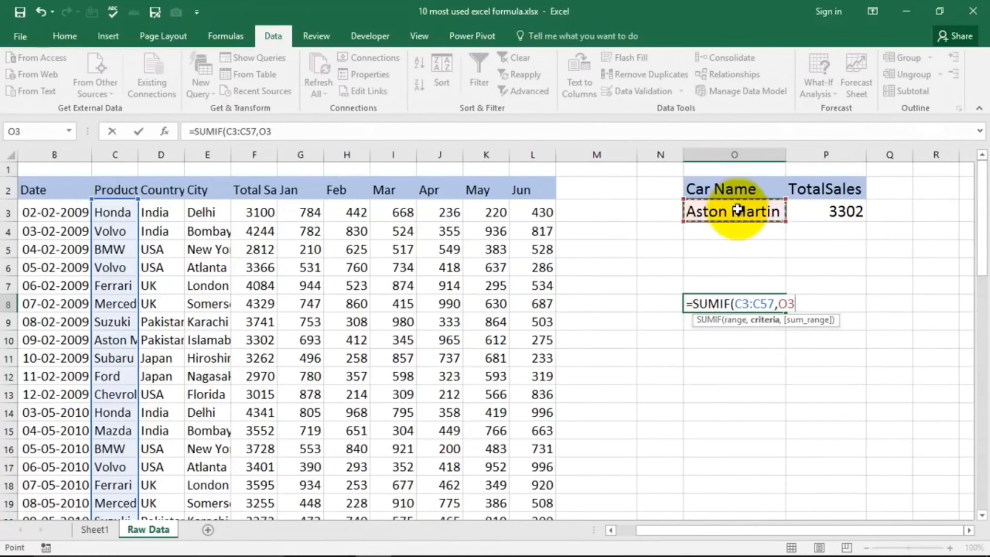
text(,)
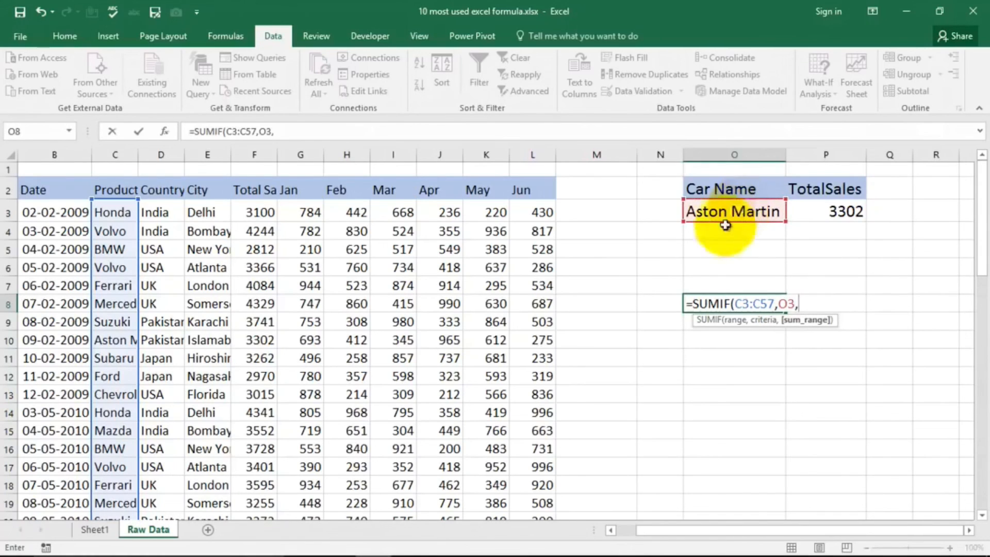
click(260, 212)
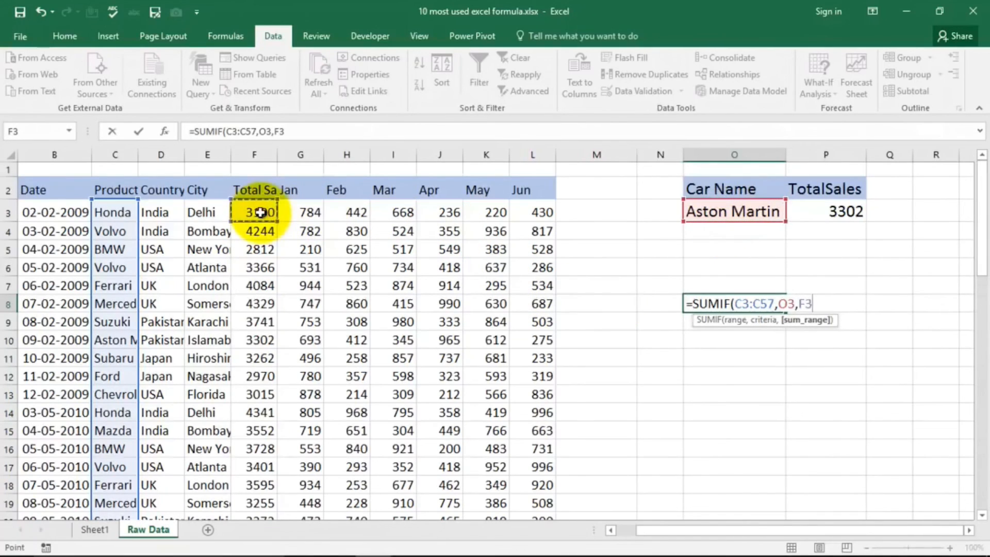
key(ctrl+shift+Down)
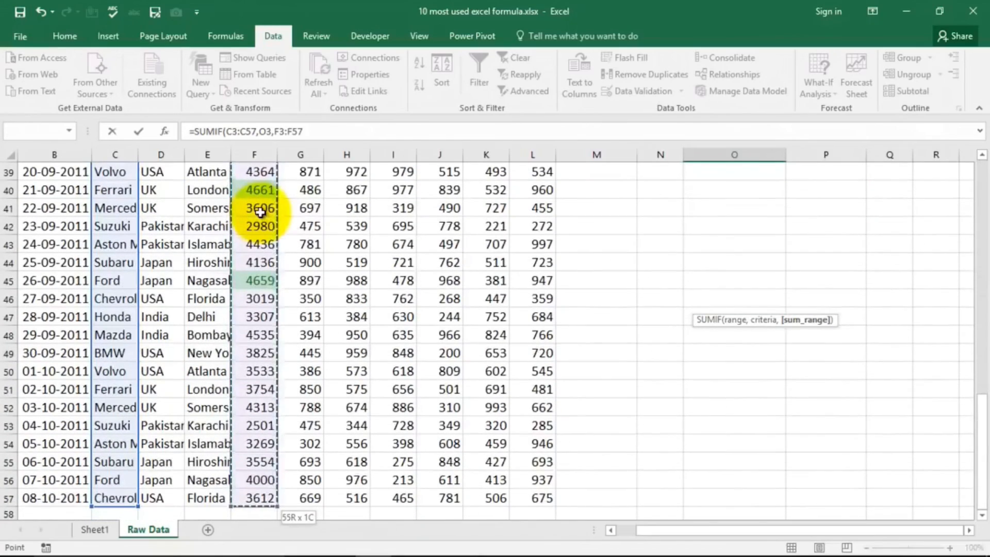
scroll(758, 292, up, 11)
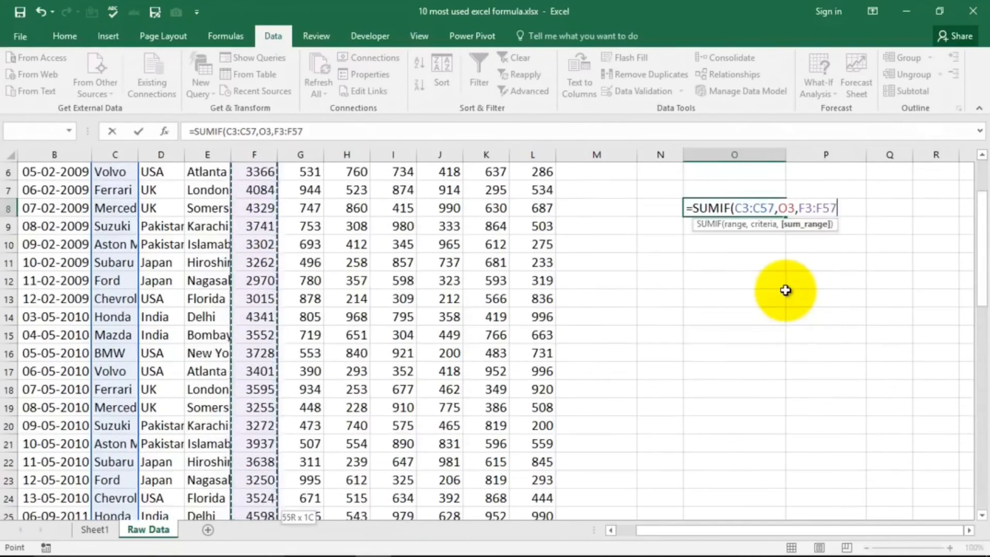
text())
key(Return)
scroll(794, 275, up, 2)
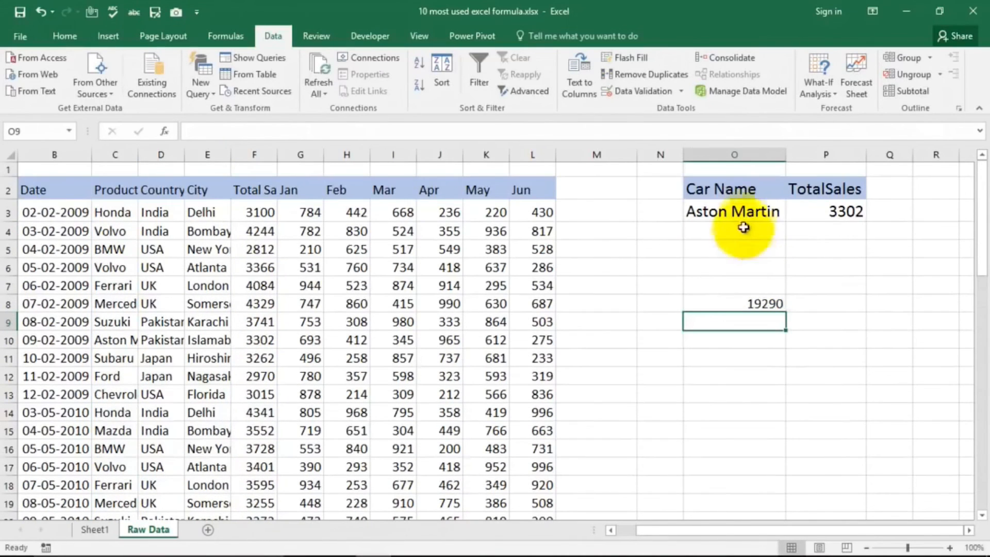
Step: Enter the label Sum in cell O7 above the SUMIF result
click(757, 305)
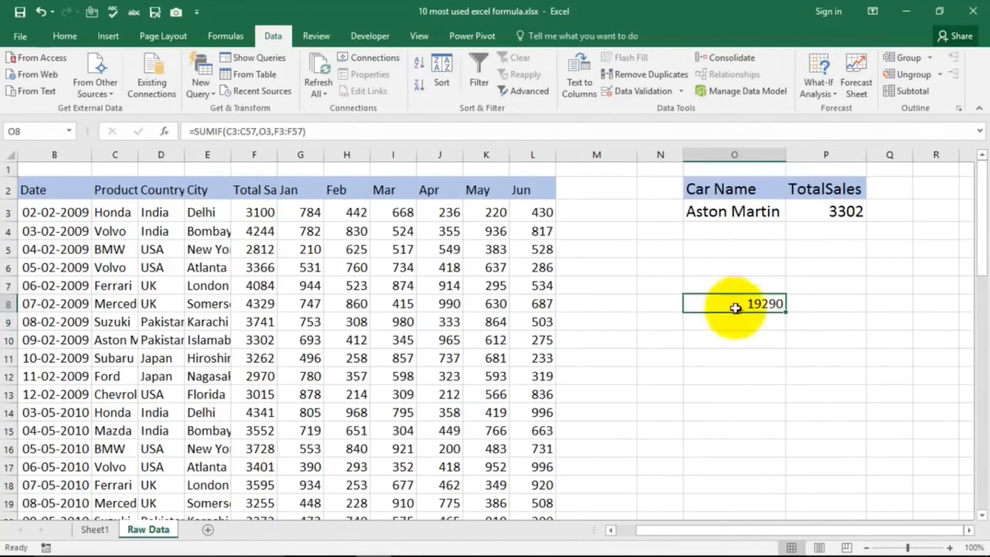
click(757, 286)
text(Sy)
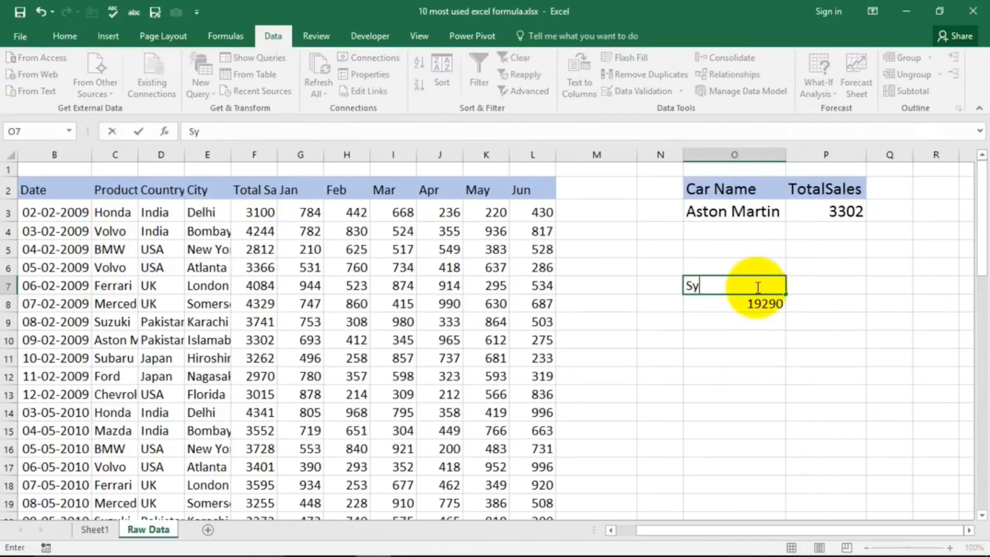
text(m)
key(Return)
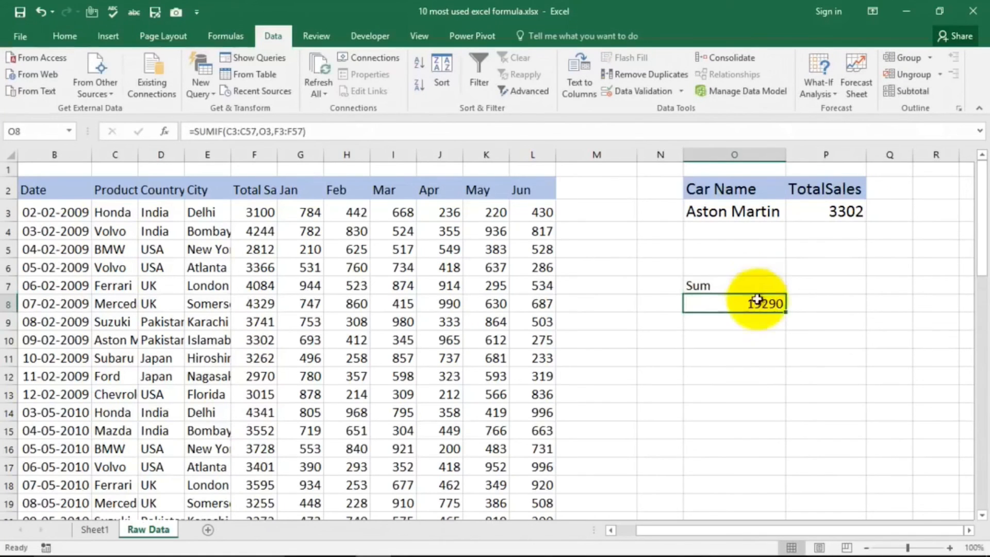
Step: Test the SUMIF formula by choosing Honda and Mercedes in turn from the dropdown in O3, and return to Sheet1
click(778, 212)
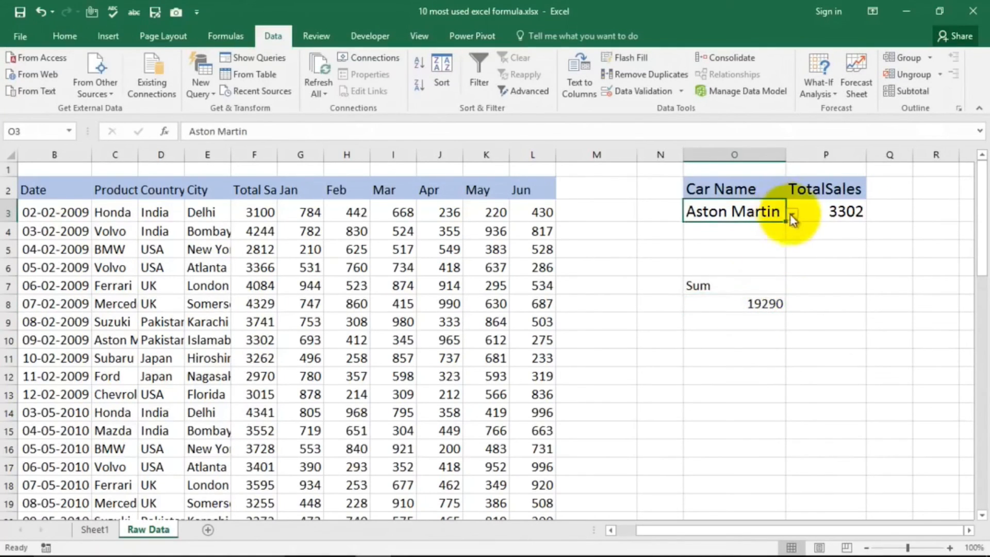
click(792, 214)
click(756, 227)
click(765, 303)
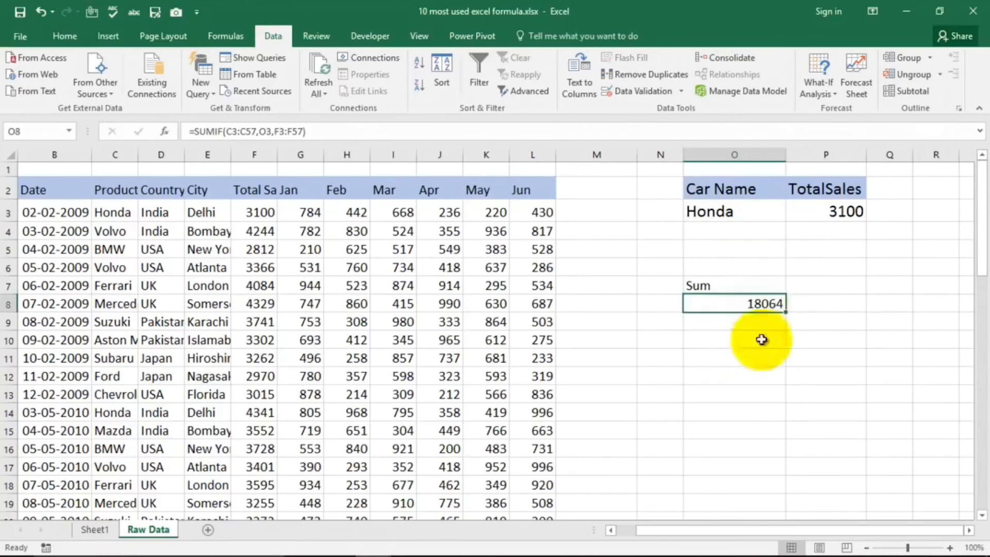
click(774, 219)
click(792, 214)
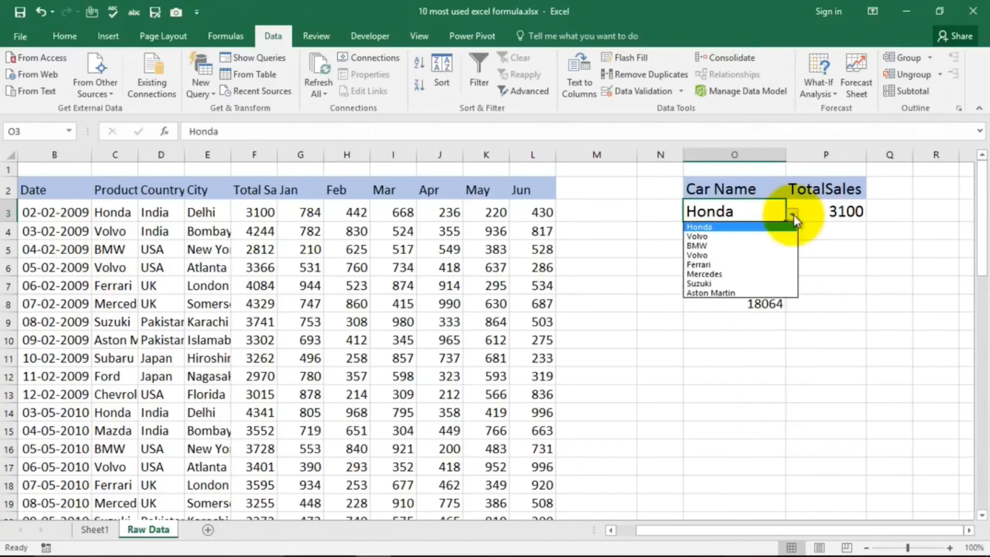
click(747, 274)
click(762, 303)
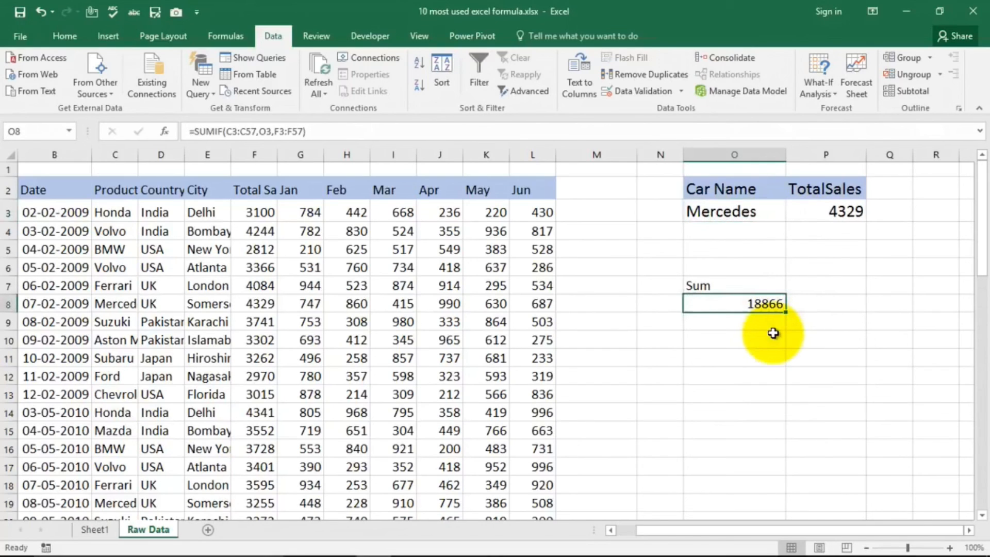
click(92, 529)
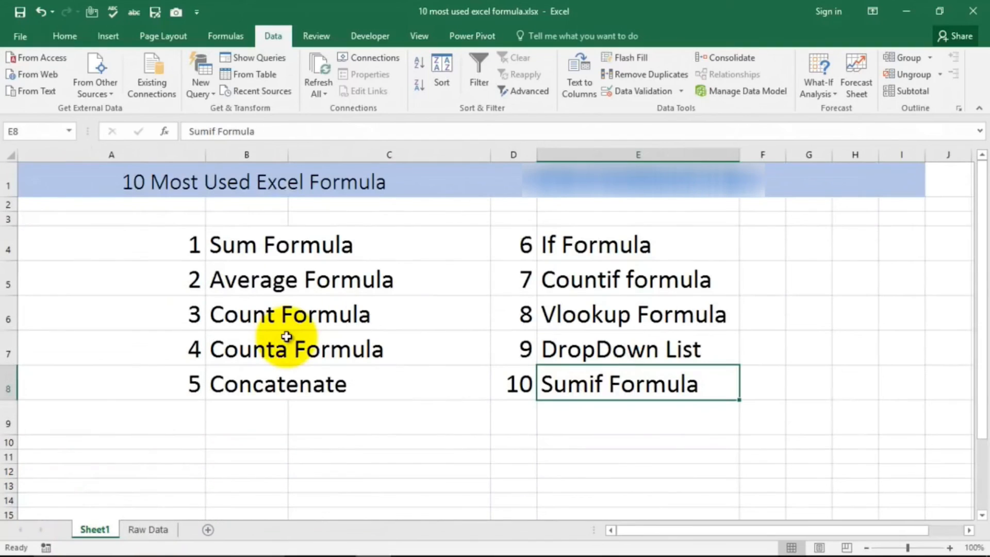